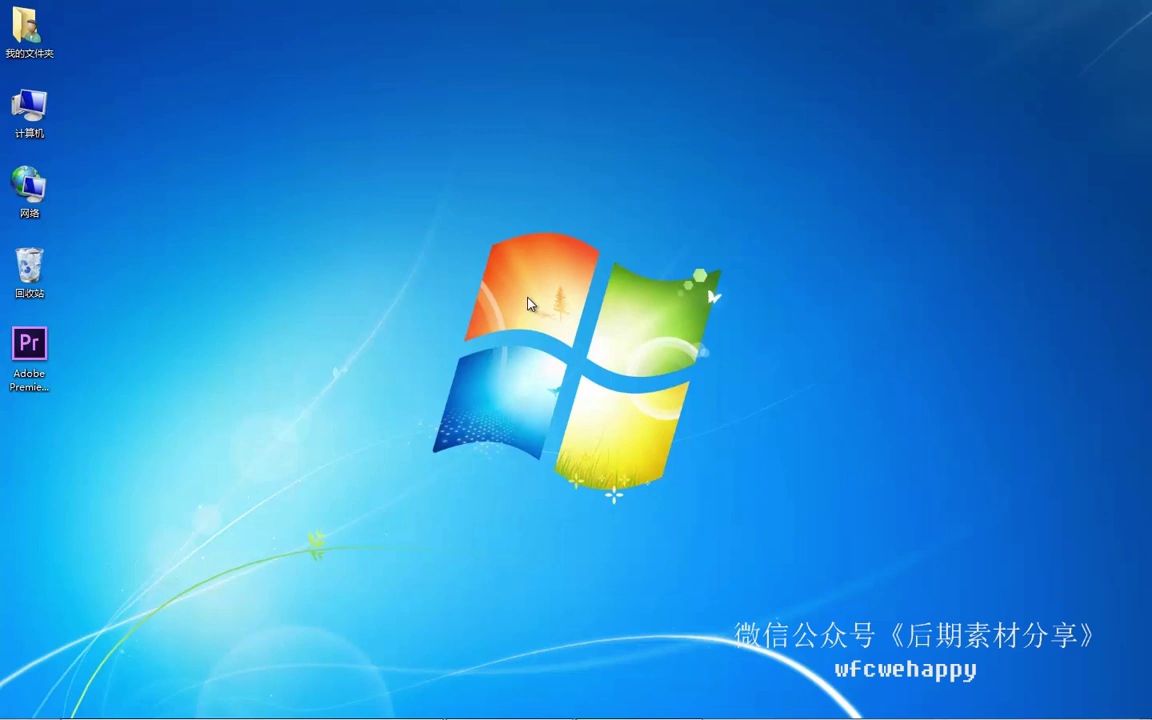
Launch Premiere Pro and create a new project named 3.6
left_click(18, 338)
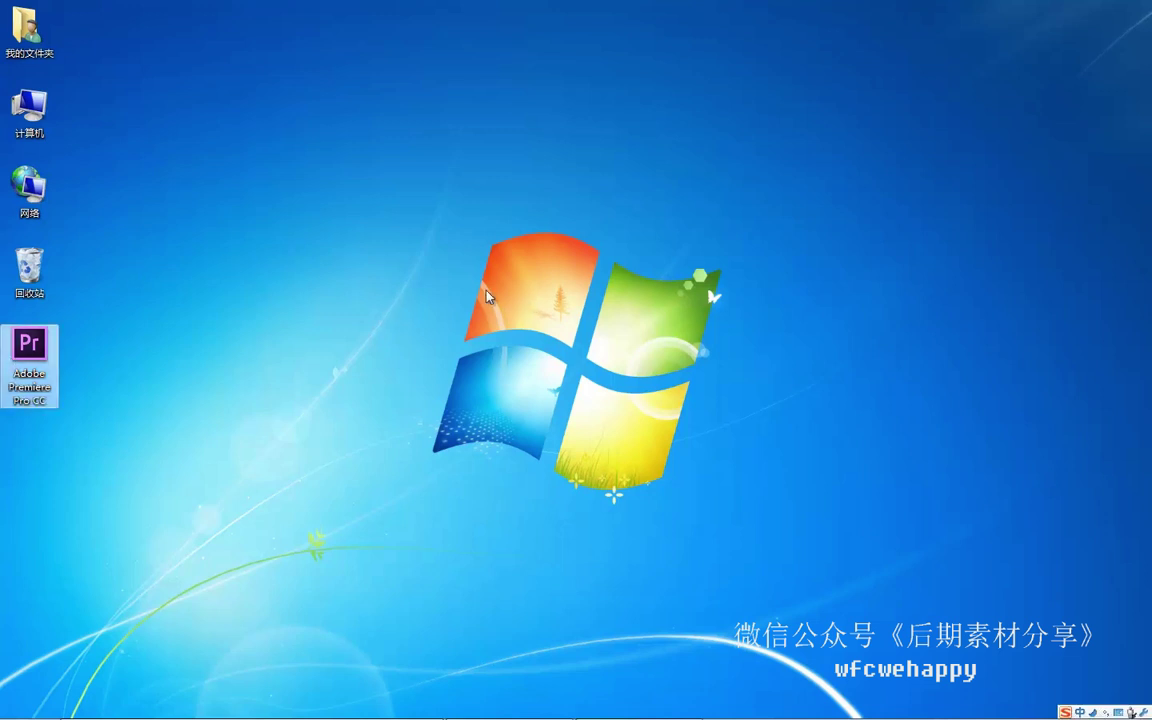
double_click(32, 349)
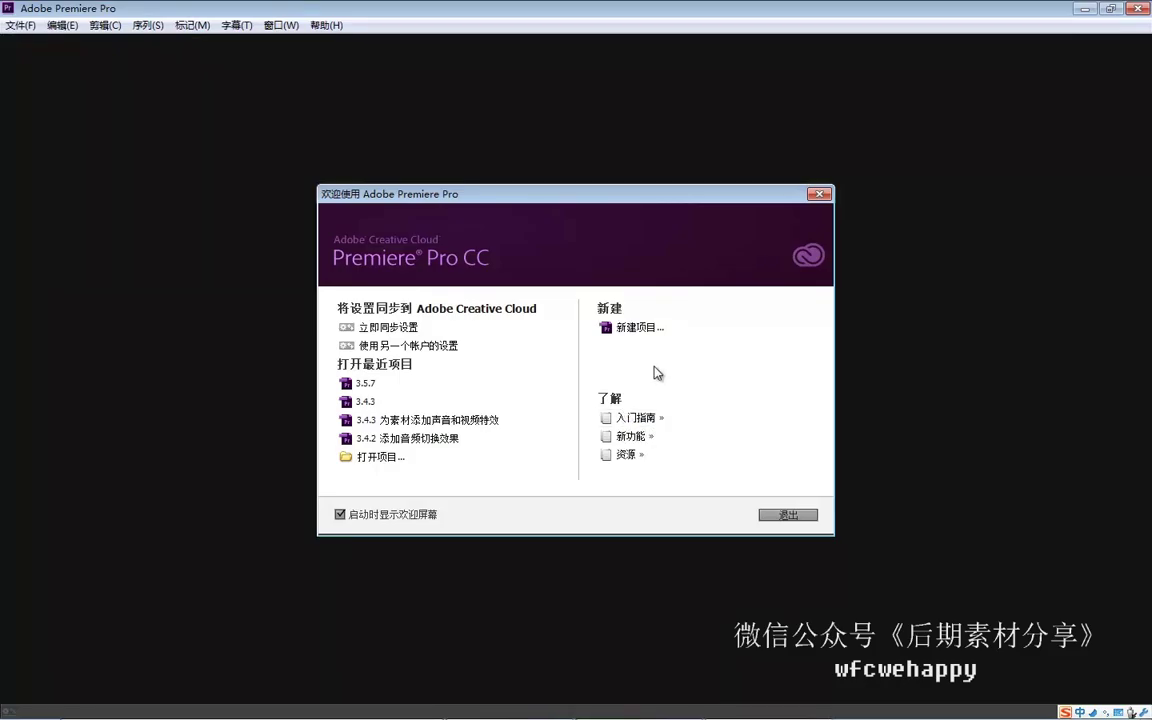
left_click(640, 327)
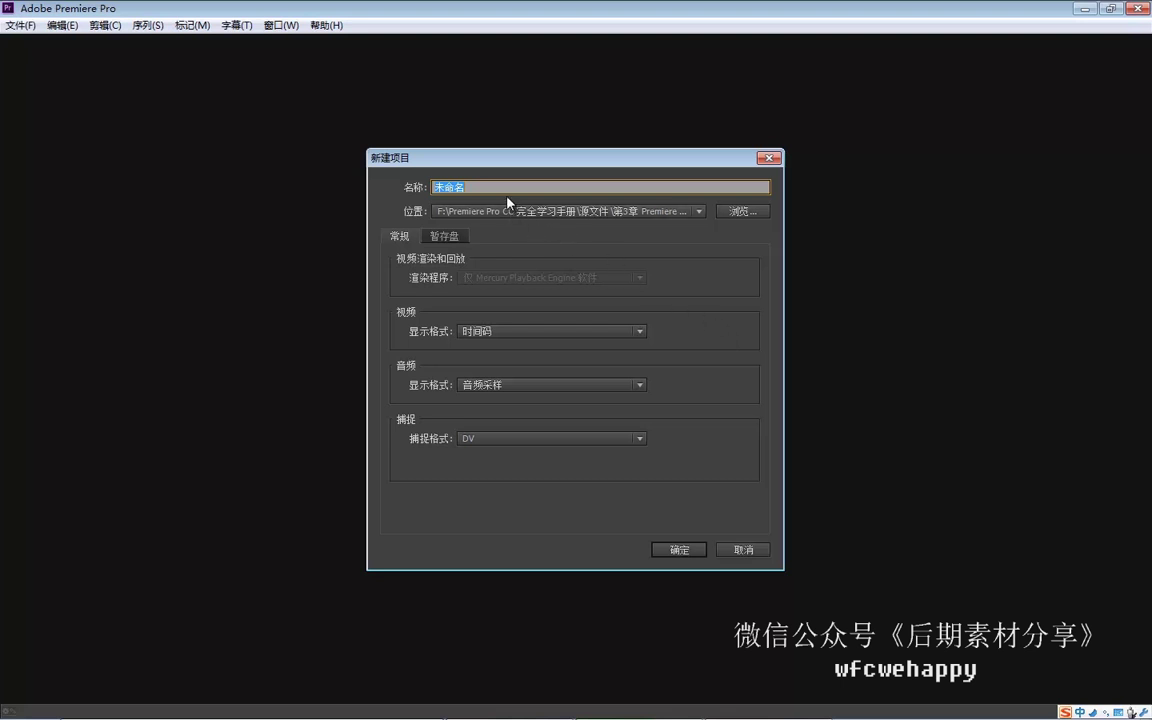
type("3.6")
left_click(682, 553)
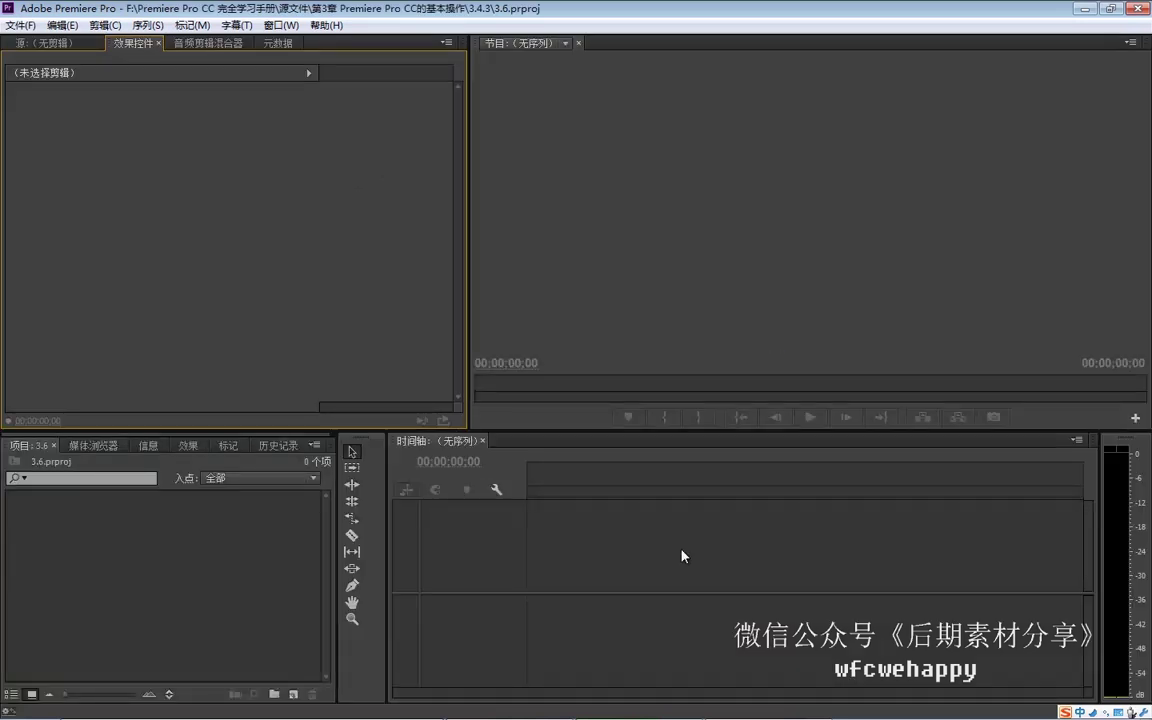
Create sequence 序列 01 from the DV-PAL widescreen 48kHz preset
left_click(280, 567)
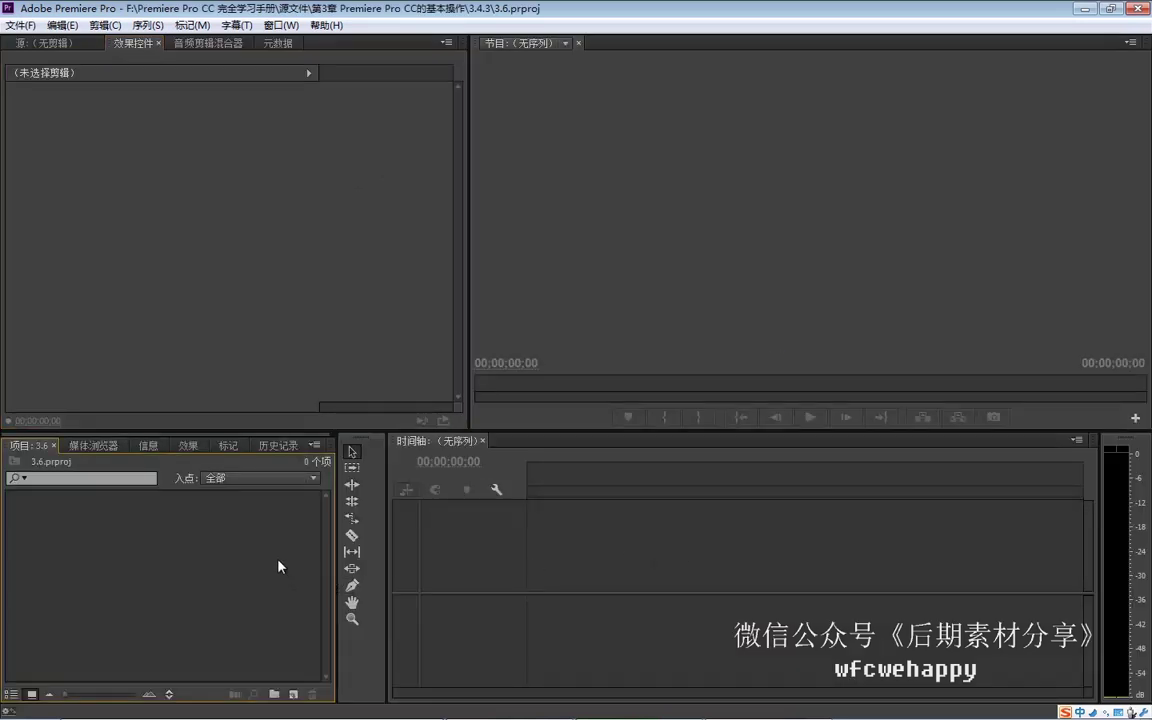
right_click(176, 547)
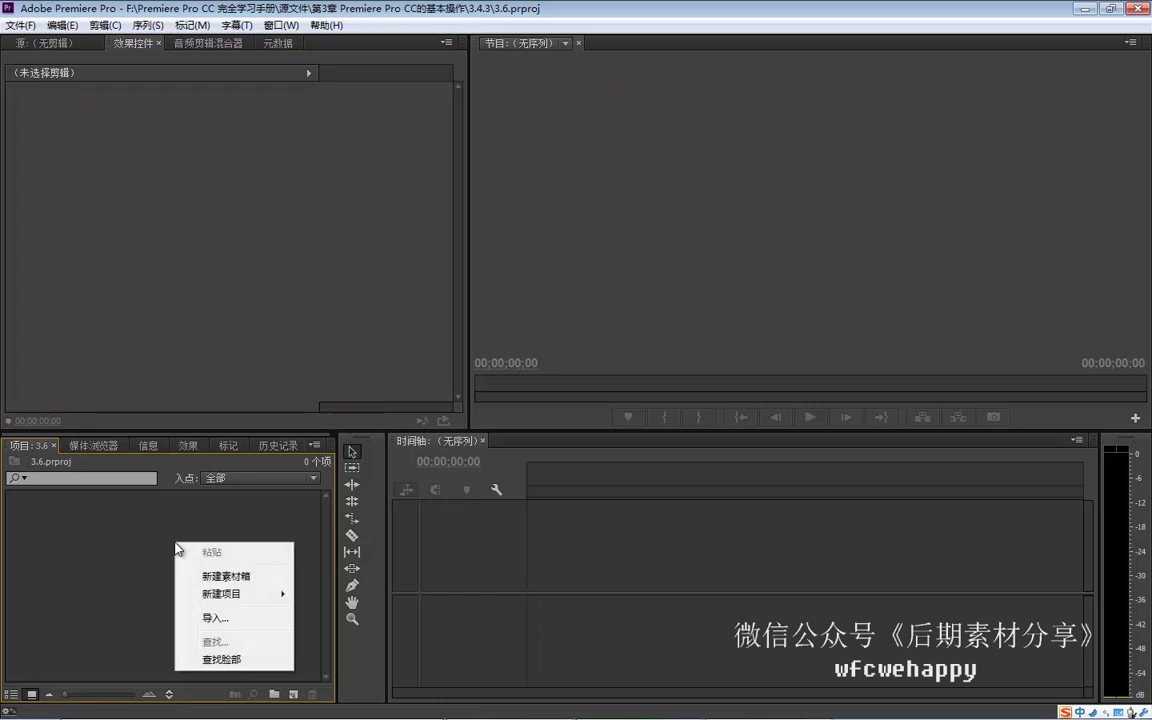
mouse_move(226, 594)
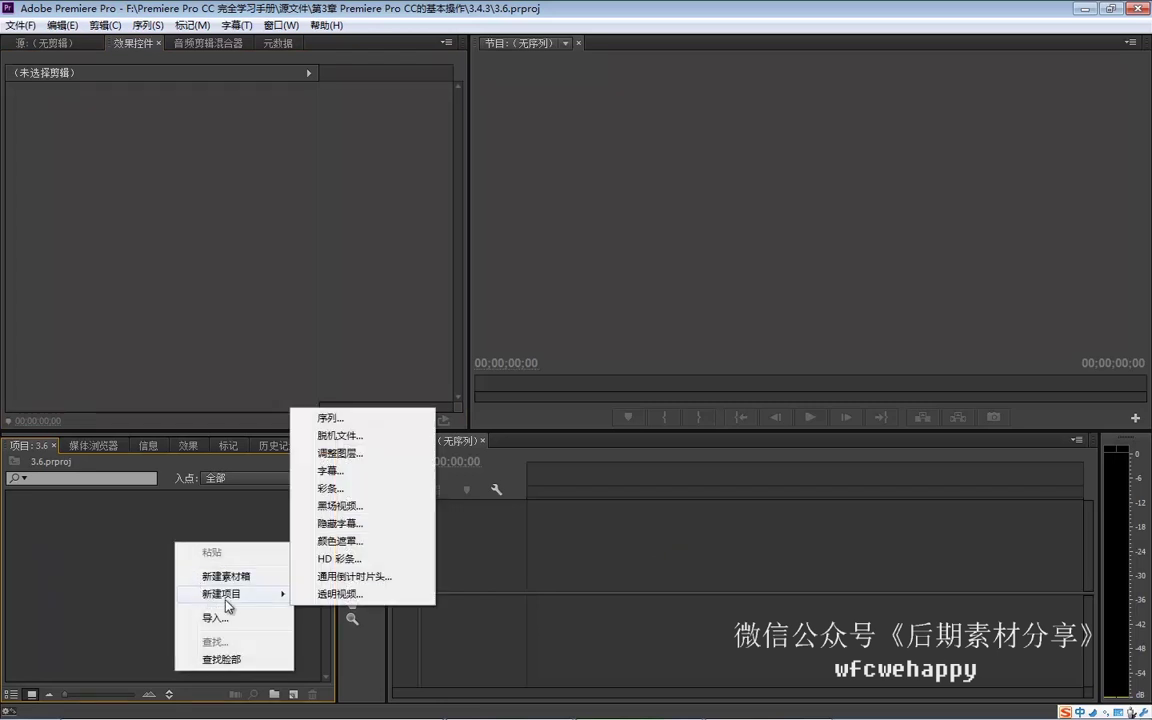
left_click(355, 419)
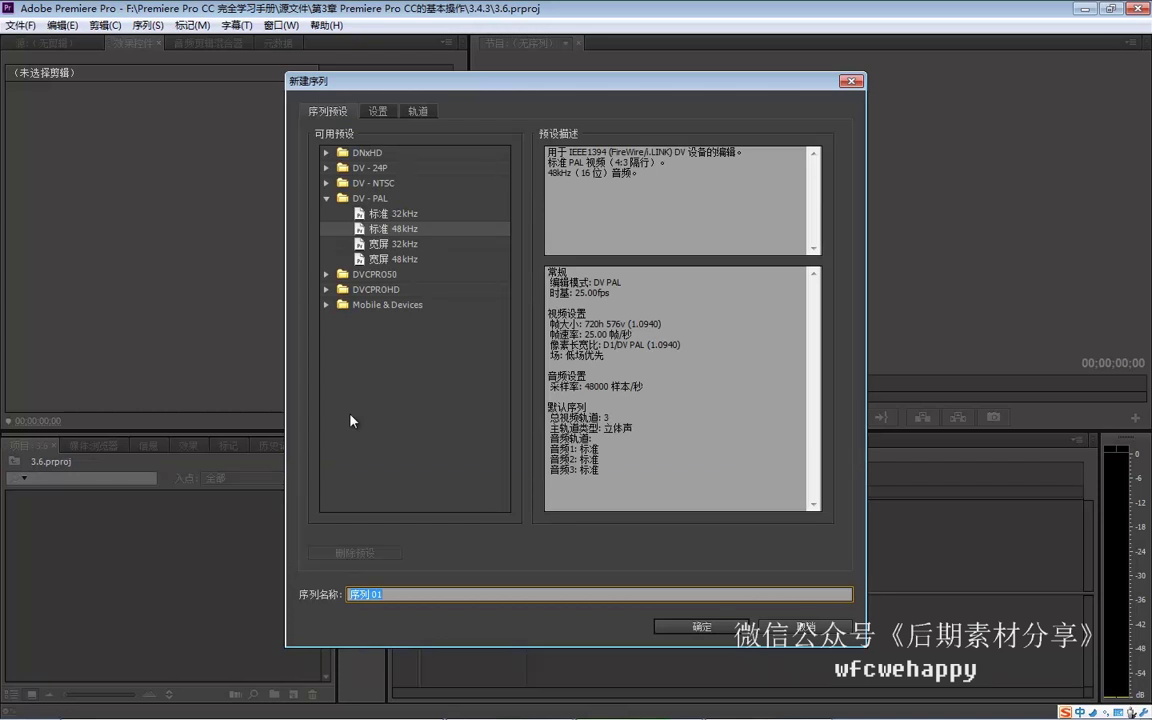
left_click(405, 259)
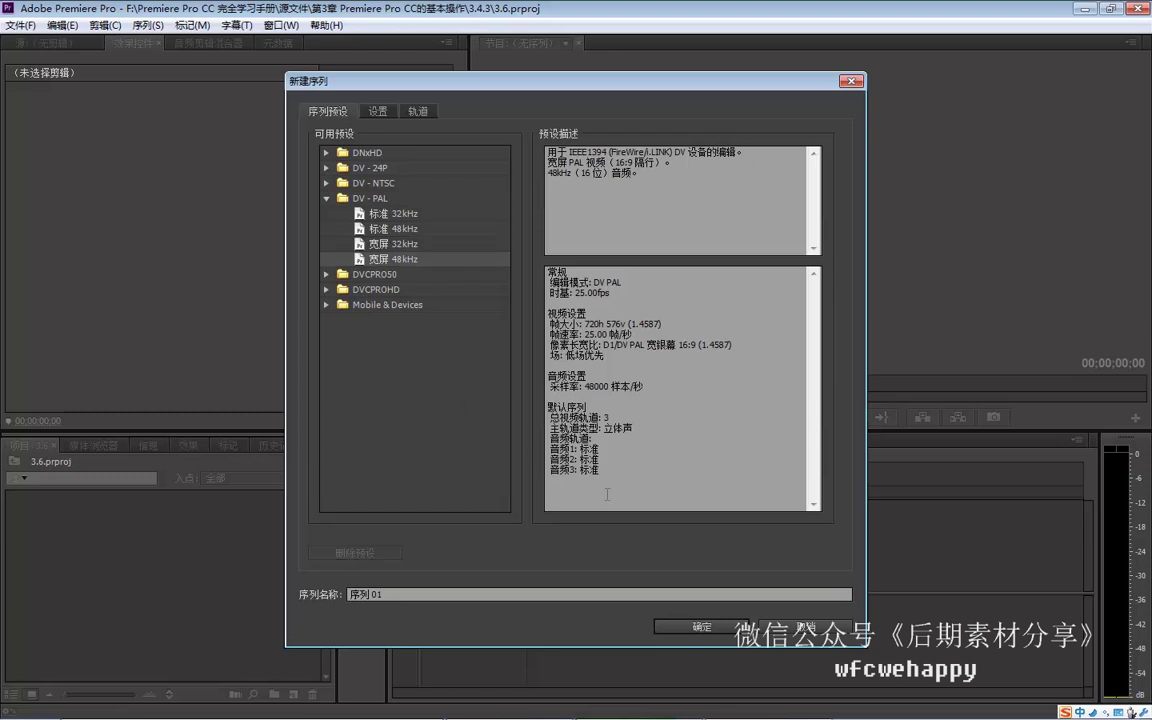
left_click(703, 628)
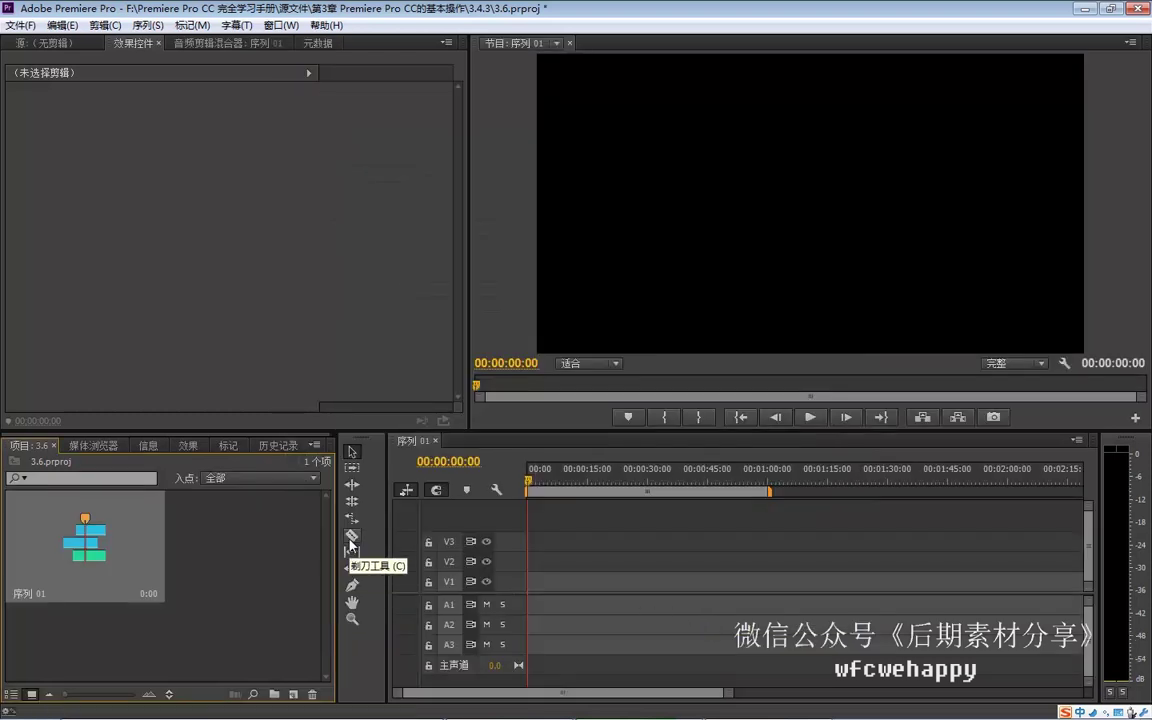
Open the Import browser and go to folder 3.6
right_click(225, 516)
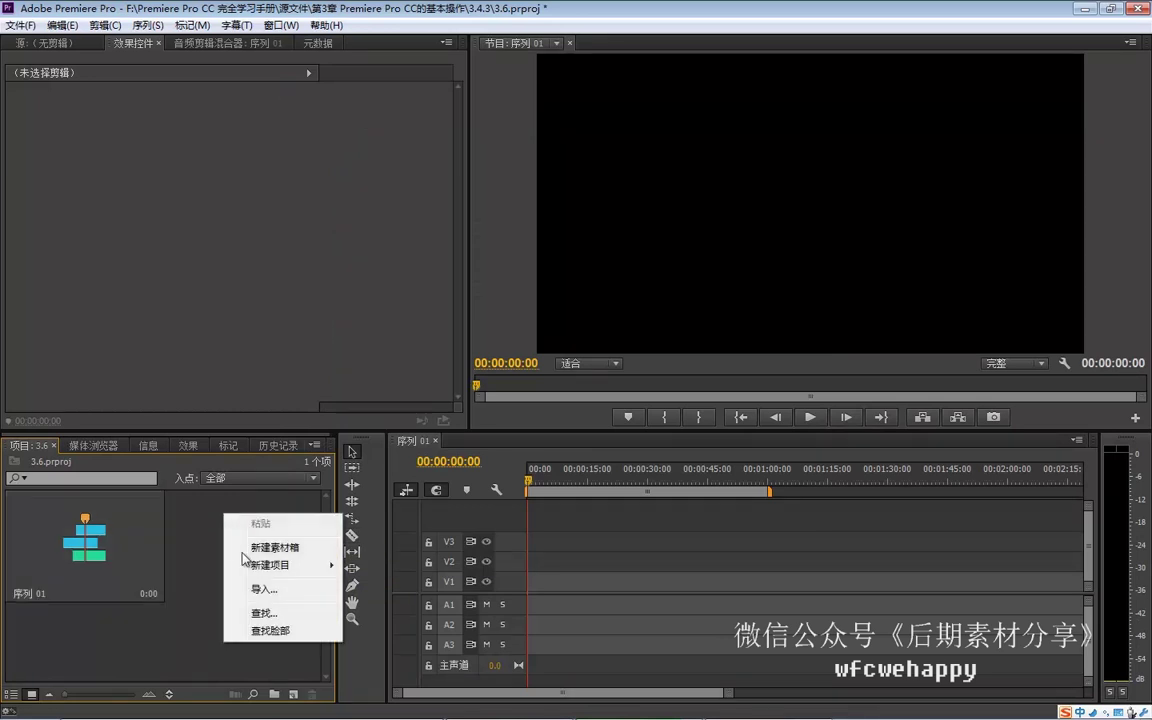
left_click(257, 592)
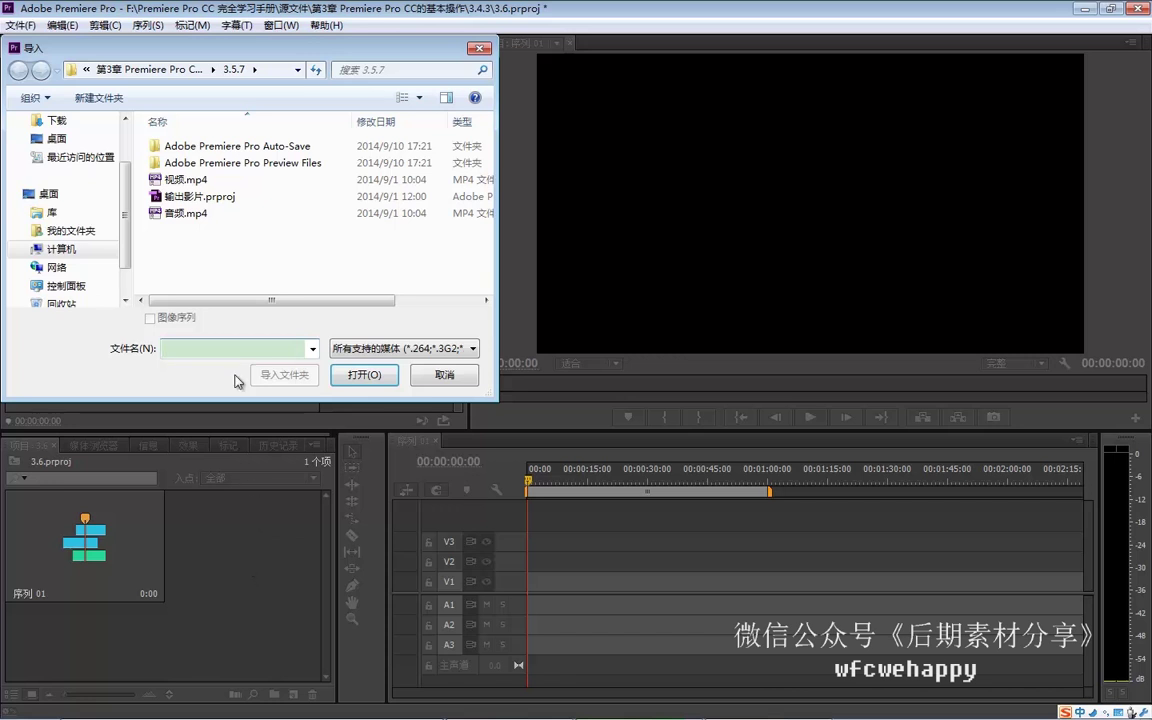
left_click(160, 70)
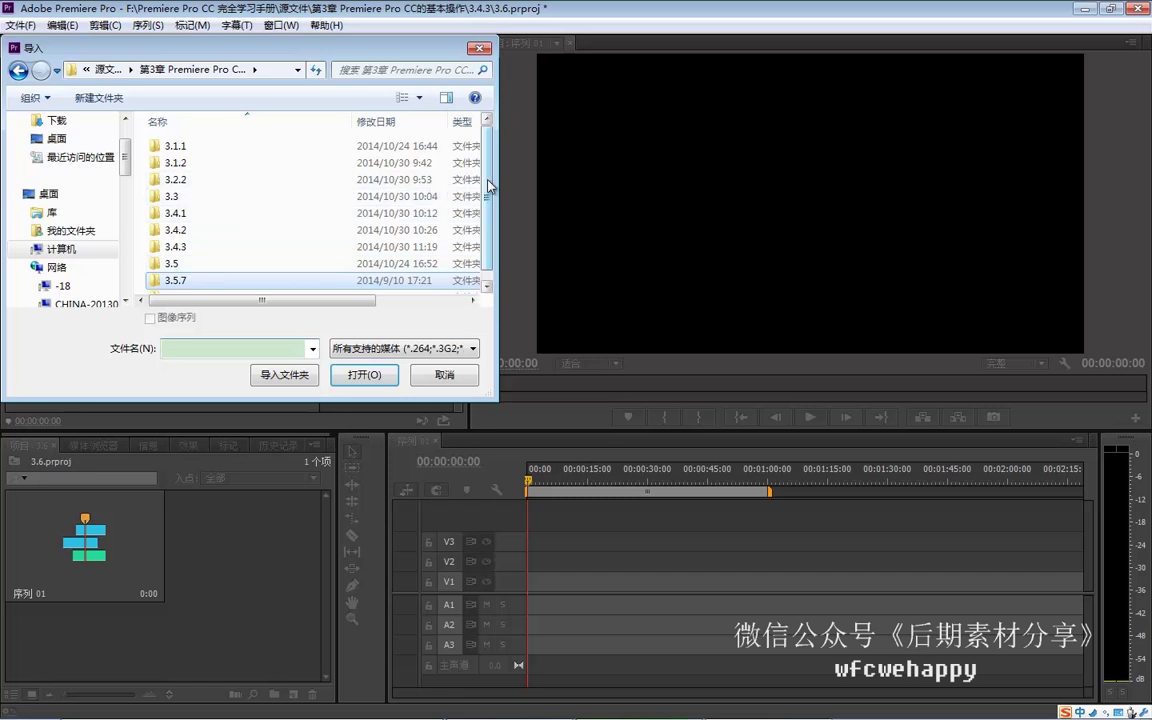
scroll(317, 290, "down", 1)
double_click(245, 285)
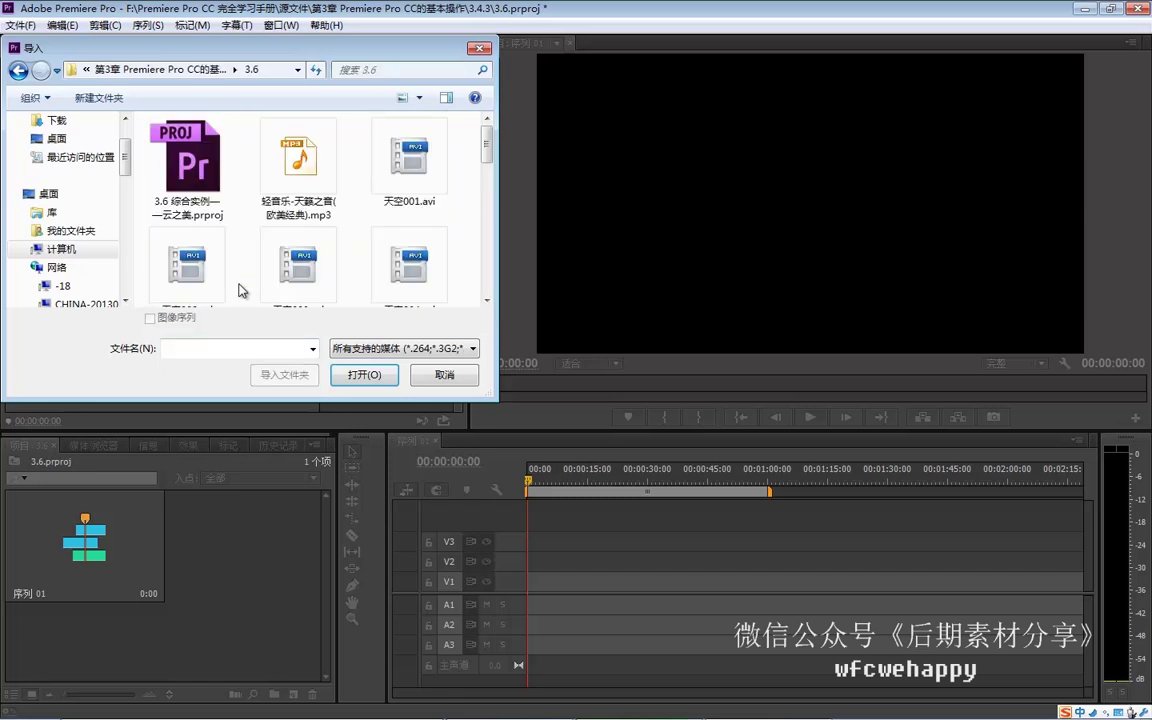
Import the light-music mp3 through 天空22.avi and check them in the bin
left_click(303, 185)
scroll(334, 218, "down", 10)
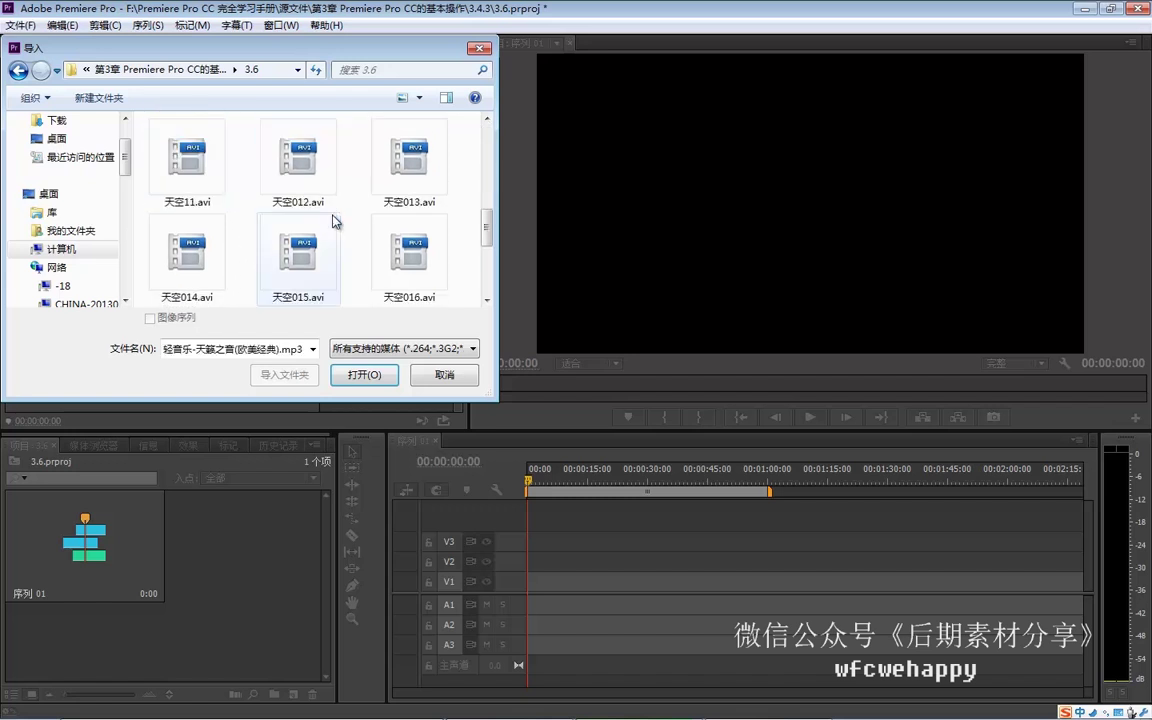
left_click(405, 255, "shift")
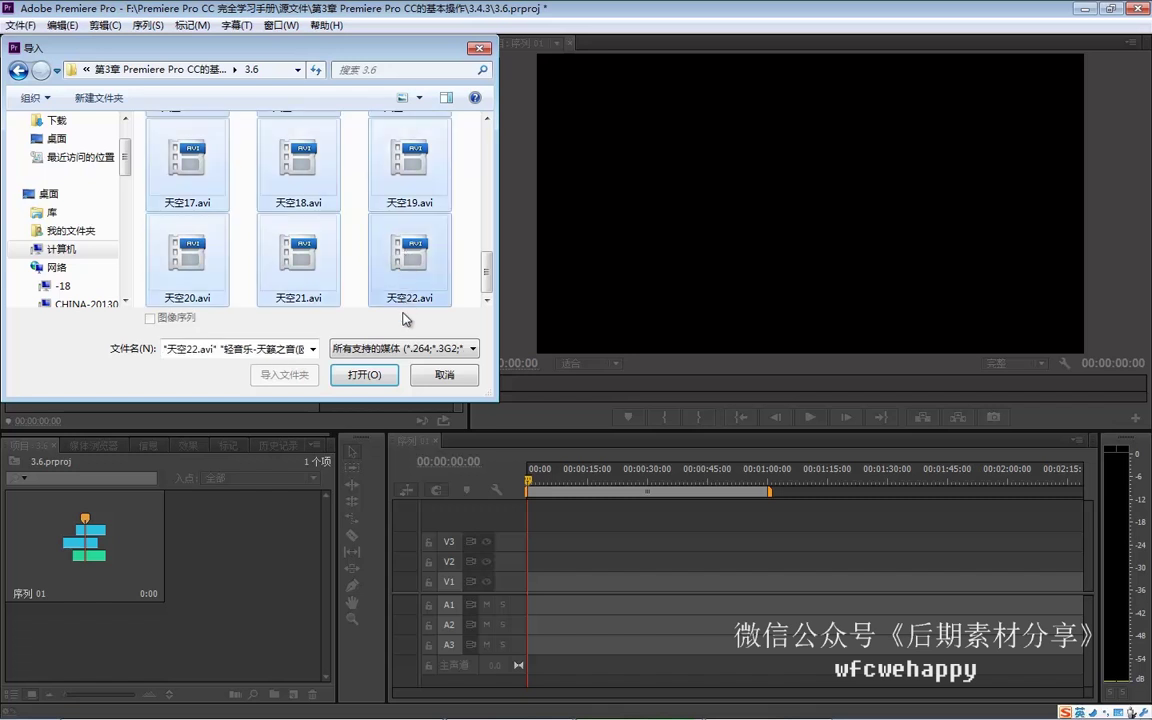
left_click(364, 376)
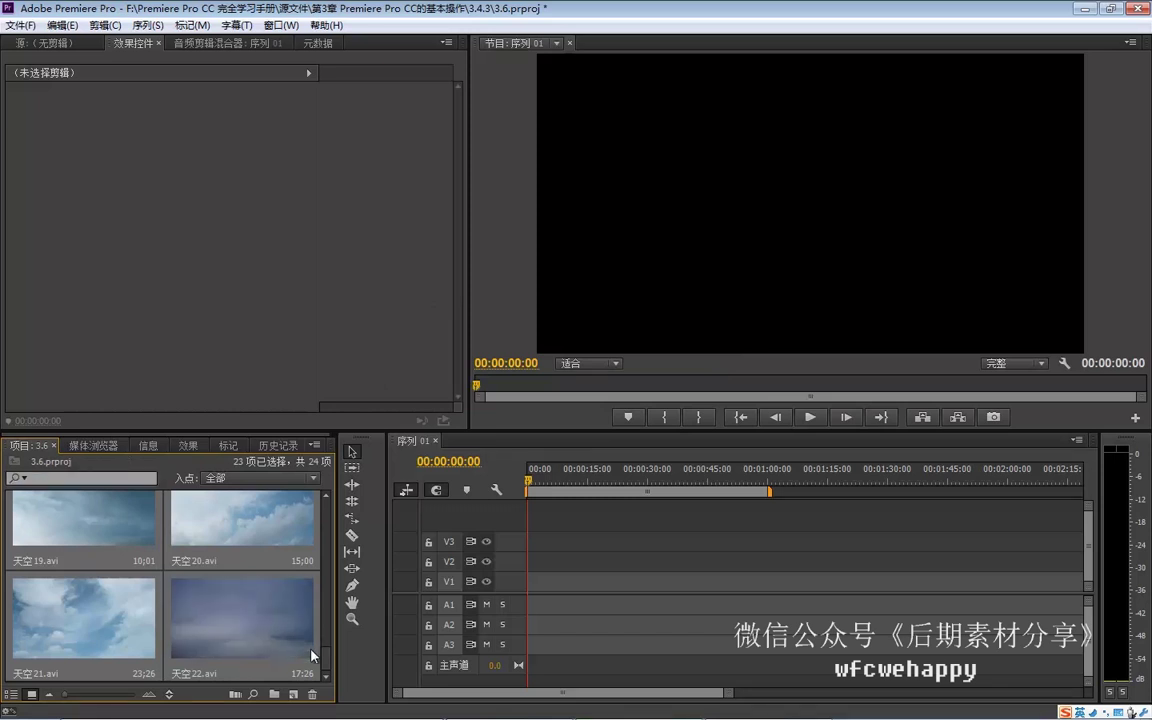
scroll(330, 600, "up", 4)
scroll(332, 602, "up", 3)
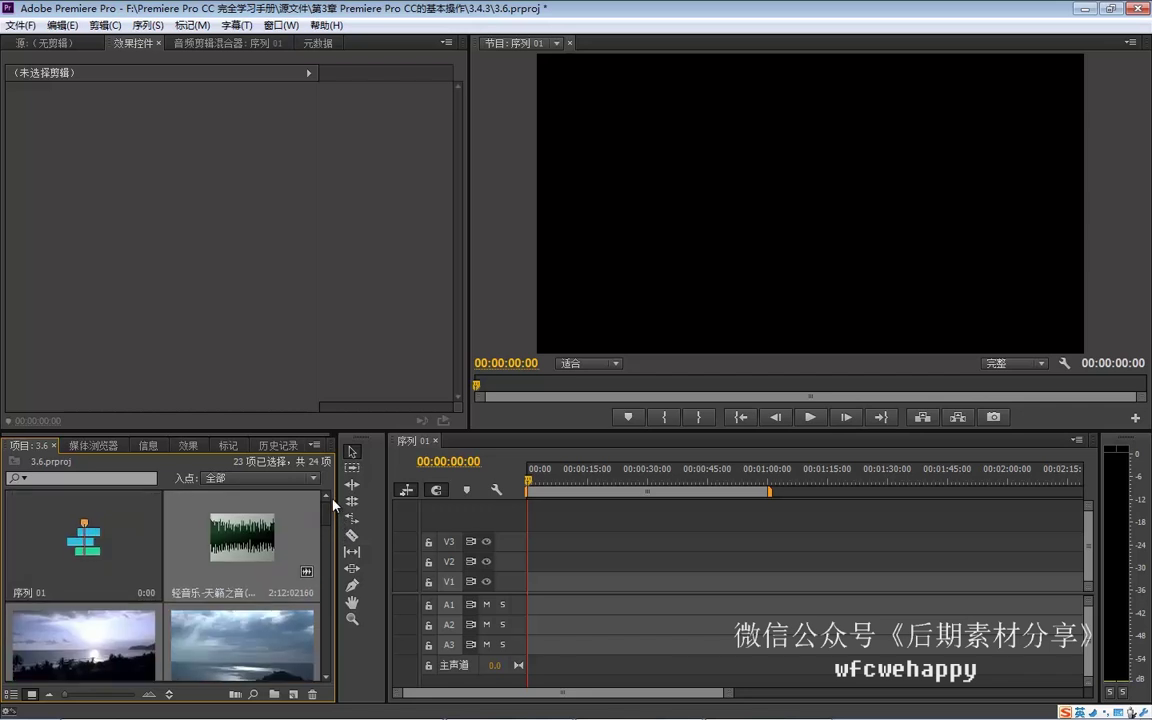
scroll(329, 521, "up", 3)
scroll(325, 517, "down", 2)
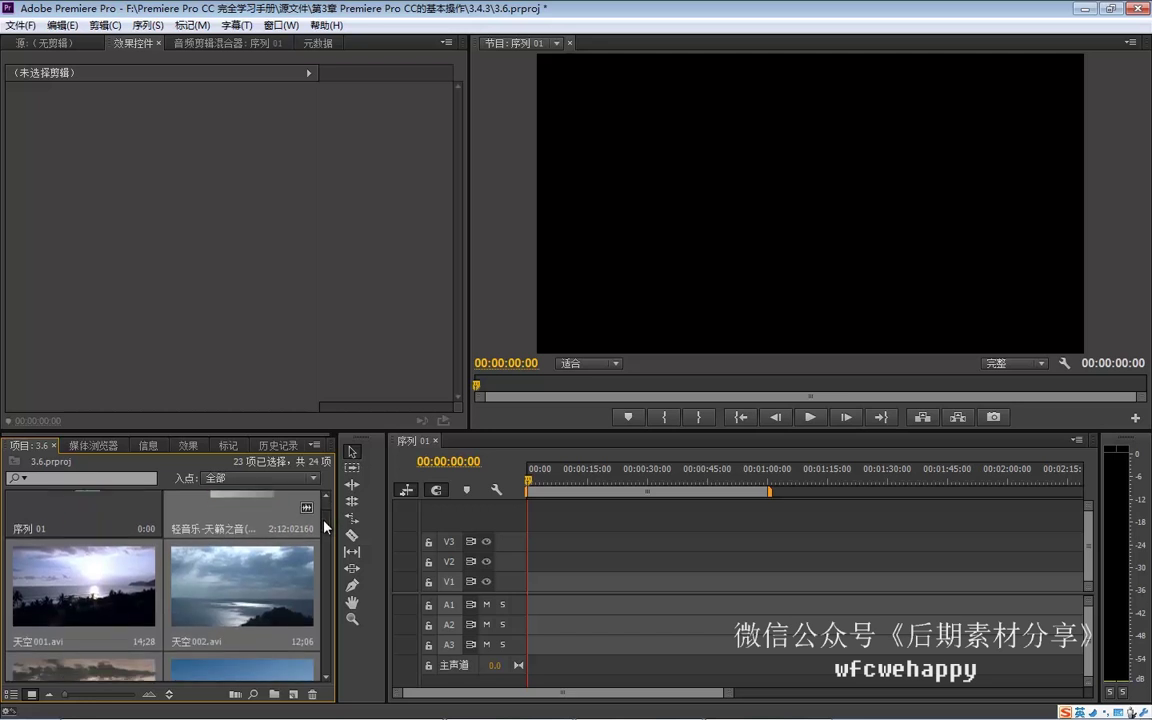
Open Speed/Duration for 天空001.avi and unlink speed from duration
left_click(81, 590)
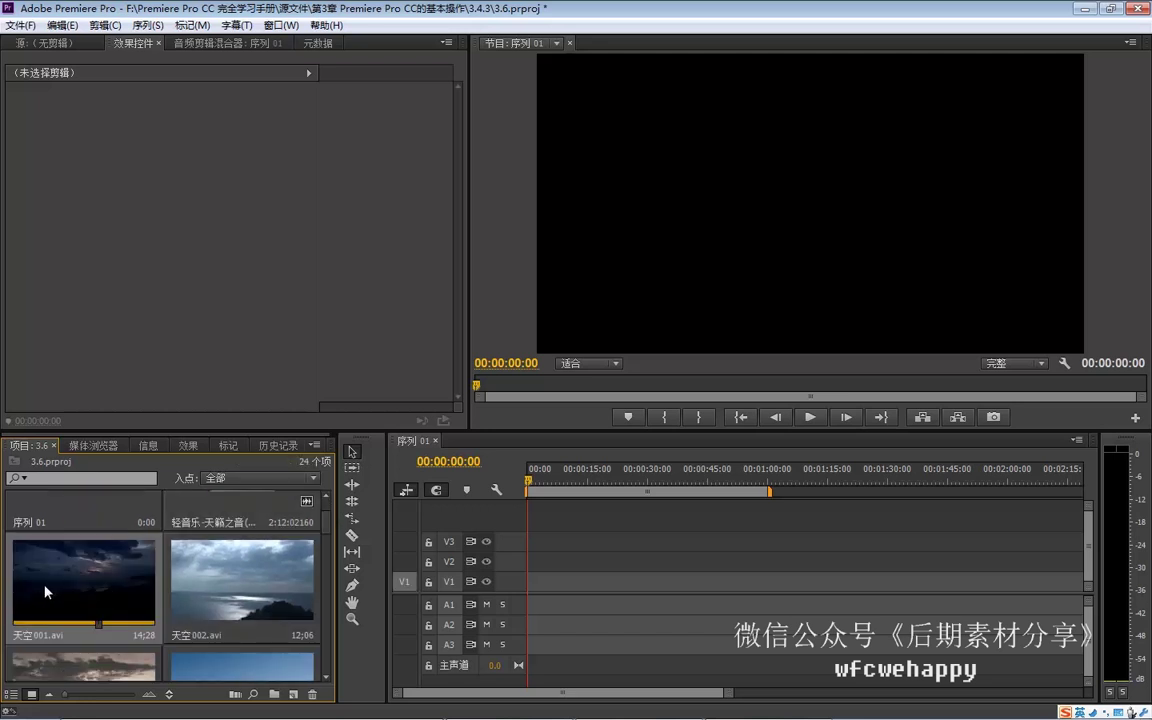
right_click(38, 587)
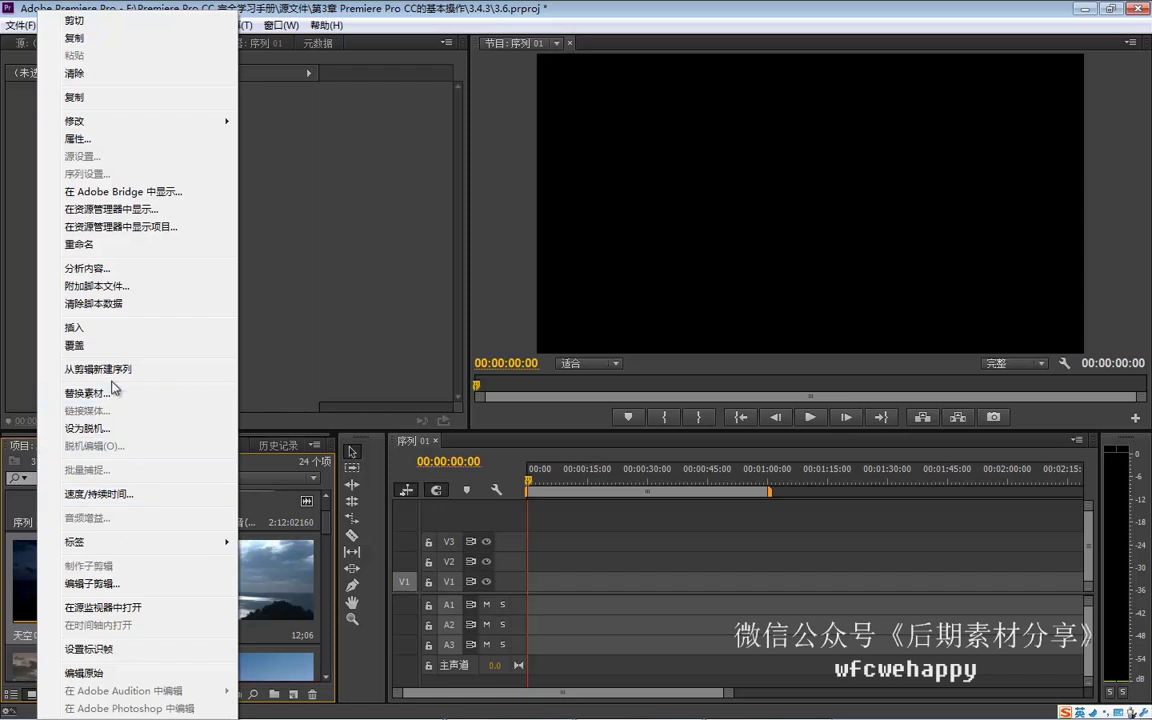
left_click(105, 494)
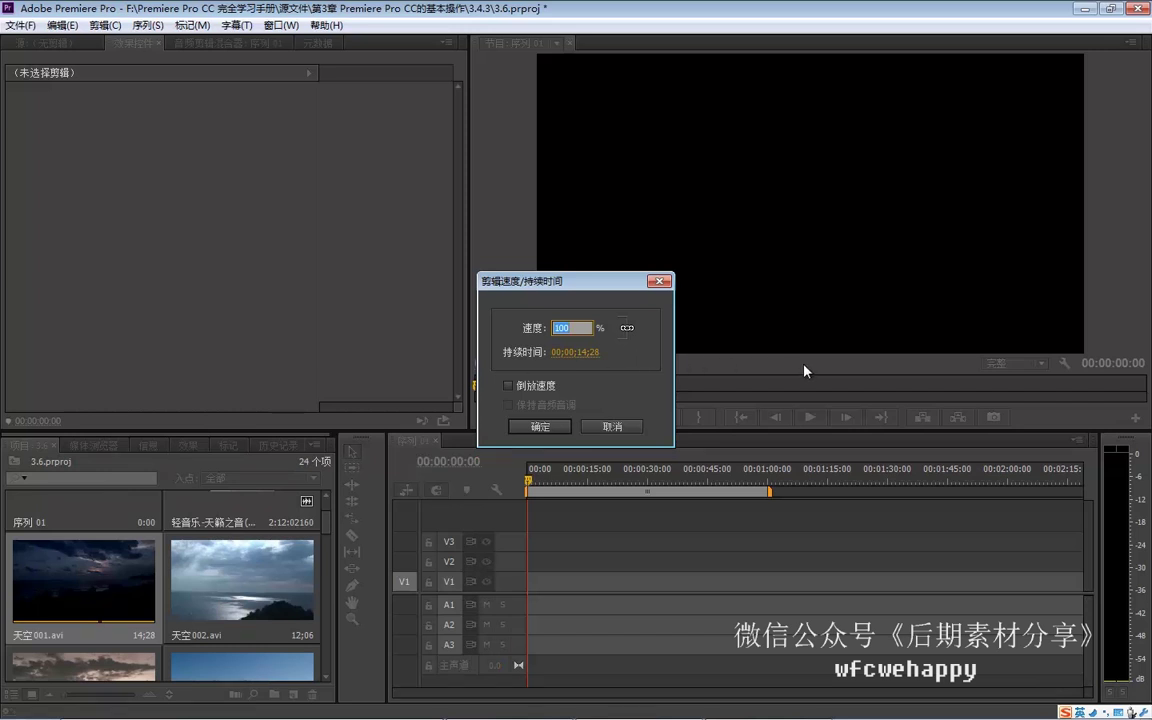
left_click(627, 330)
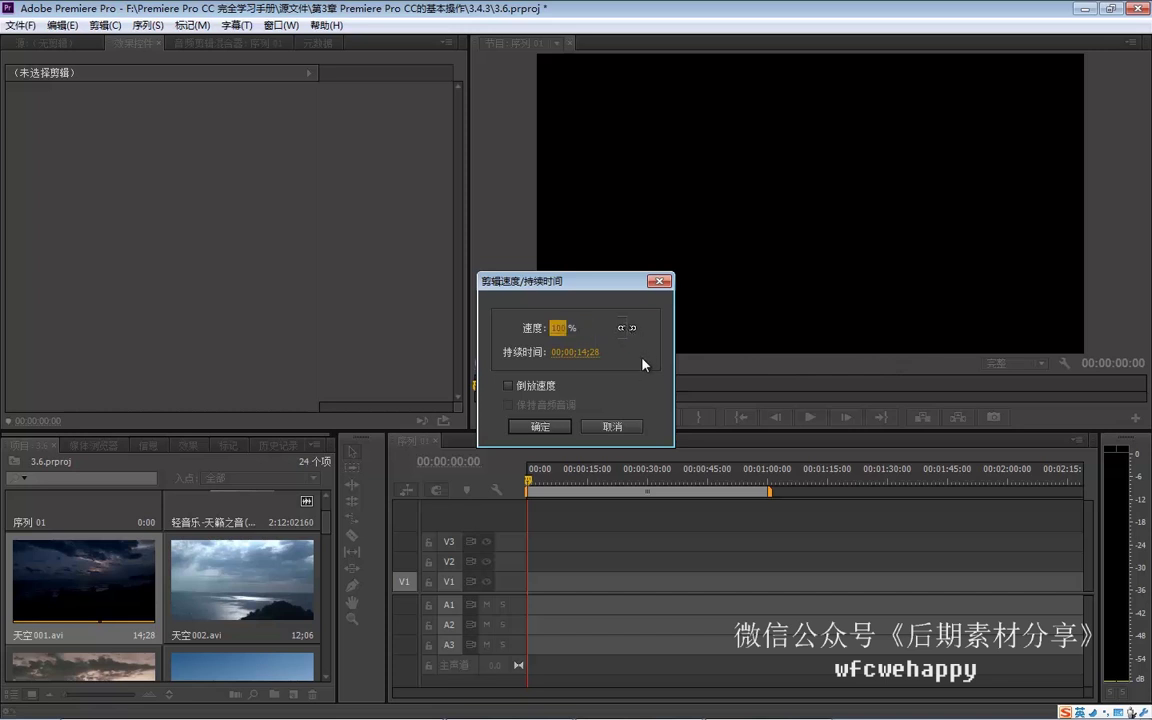
Set 天空001.avi's duration to 00;00;06;00 and apply it
left_click(569, 355)
left_click(586, 350)
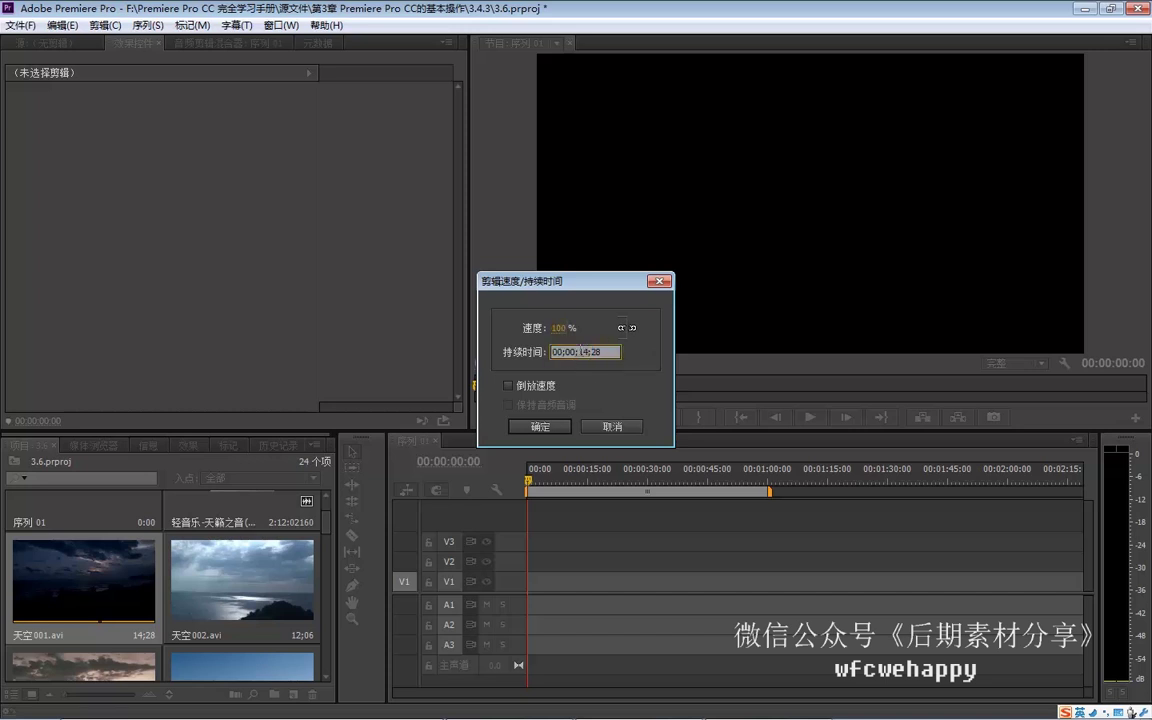
double_click(584, 351)
type("6")
double_click(589, 352)
type("30")
key("BackSpace")
key("BackSpace")
type("00")
left_click(546, 427)
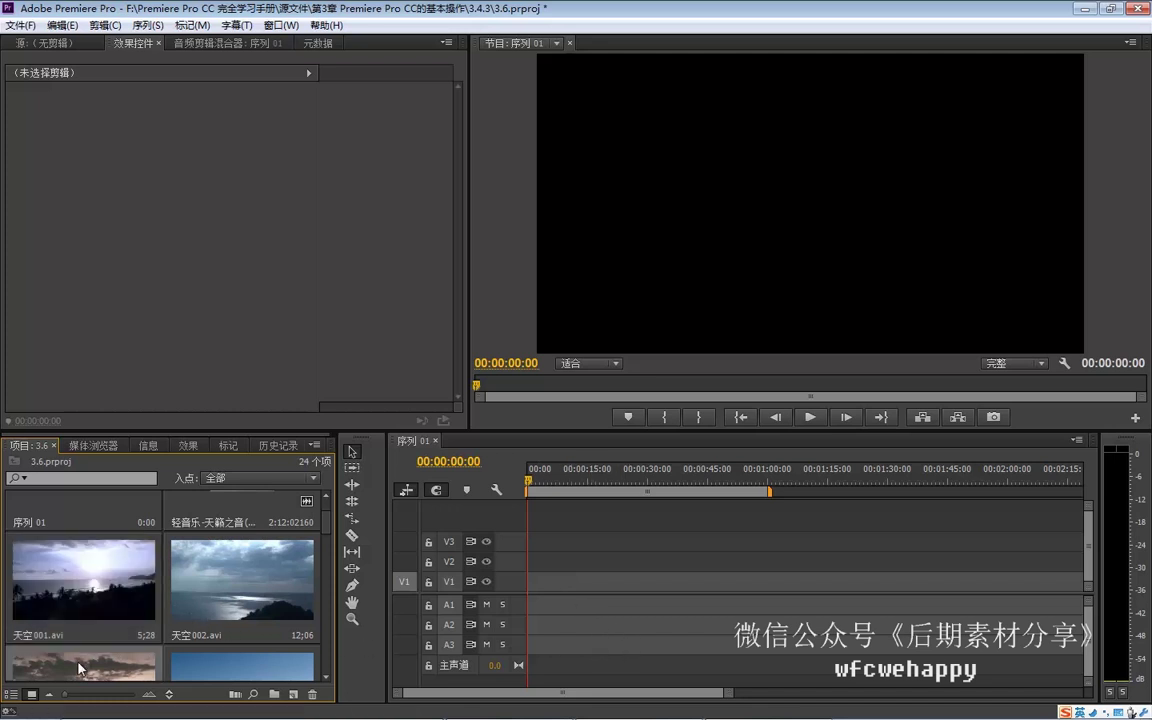
scroll(82, 667, "down", 2)
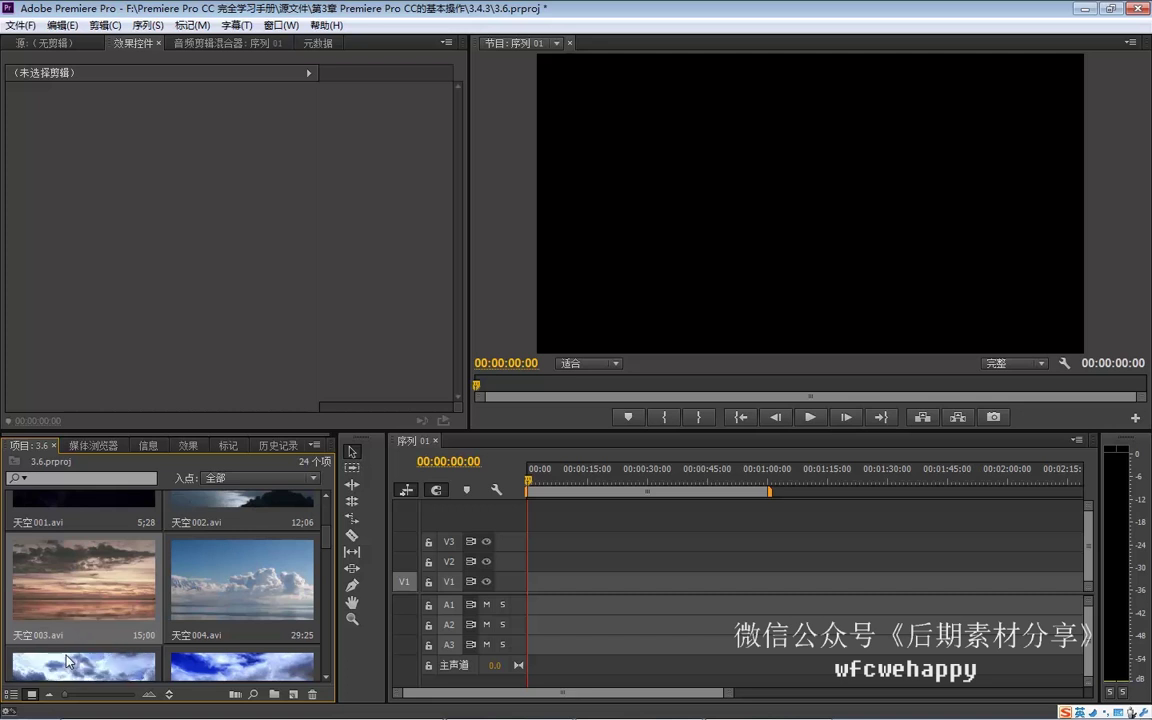
left_click_drag(74, 603, 130, 279)
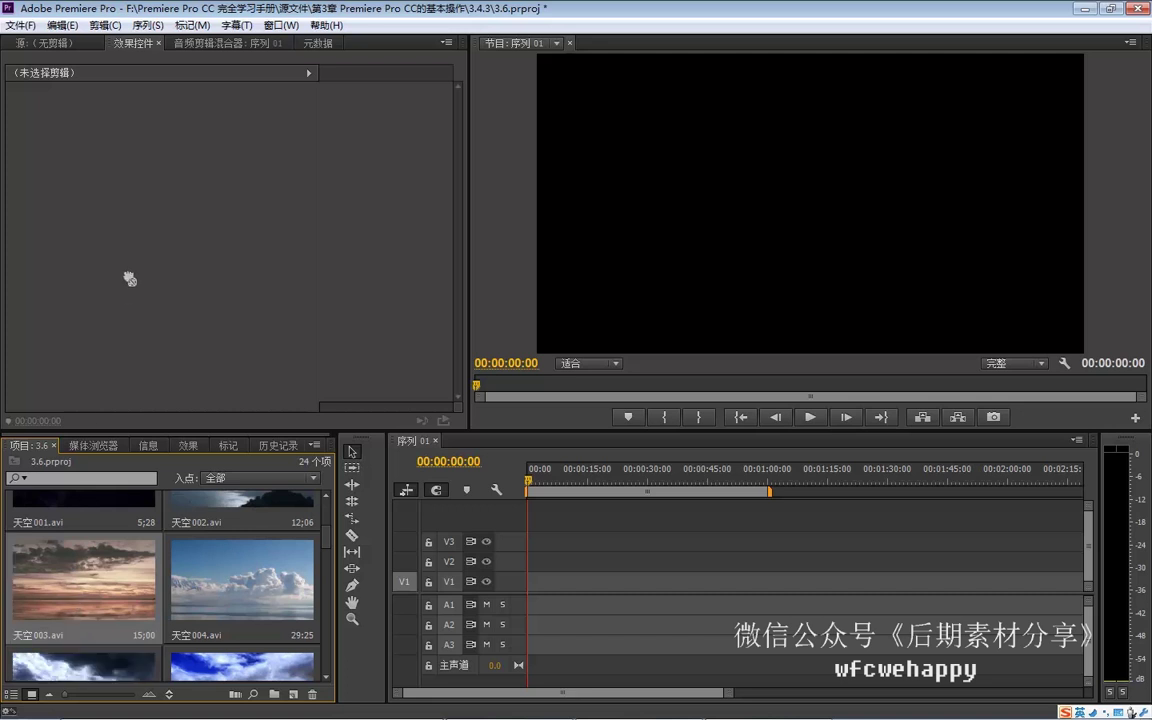
left_click(45, 43)
left_click_drag(70, 590, 152, 298)
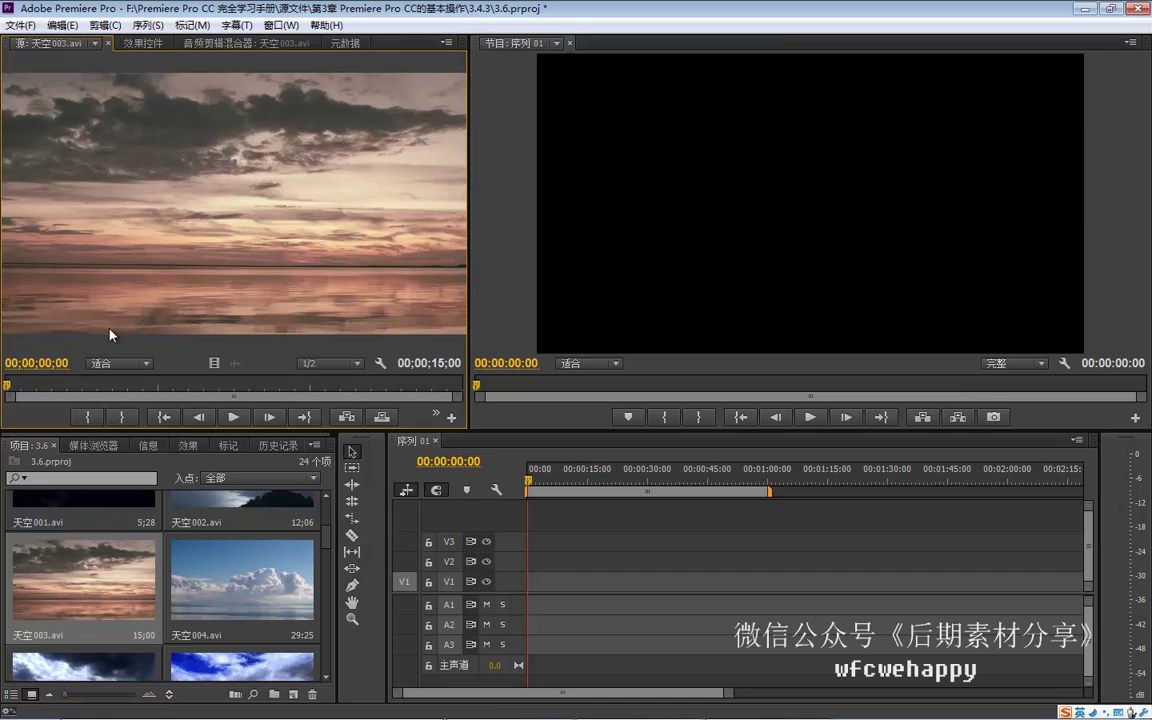
left_click(93, 418)
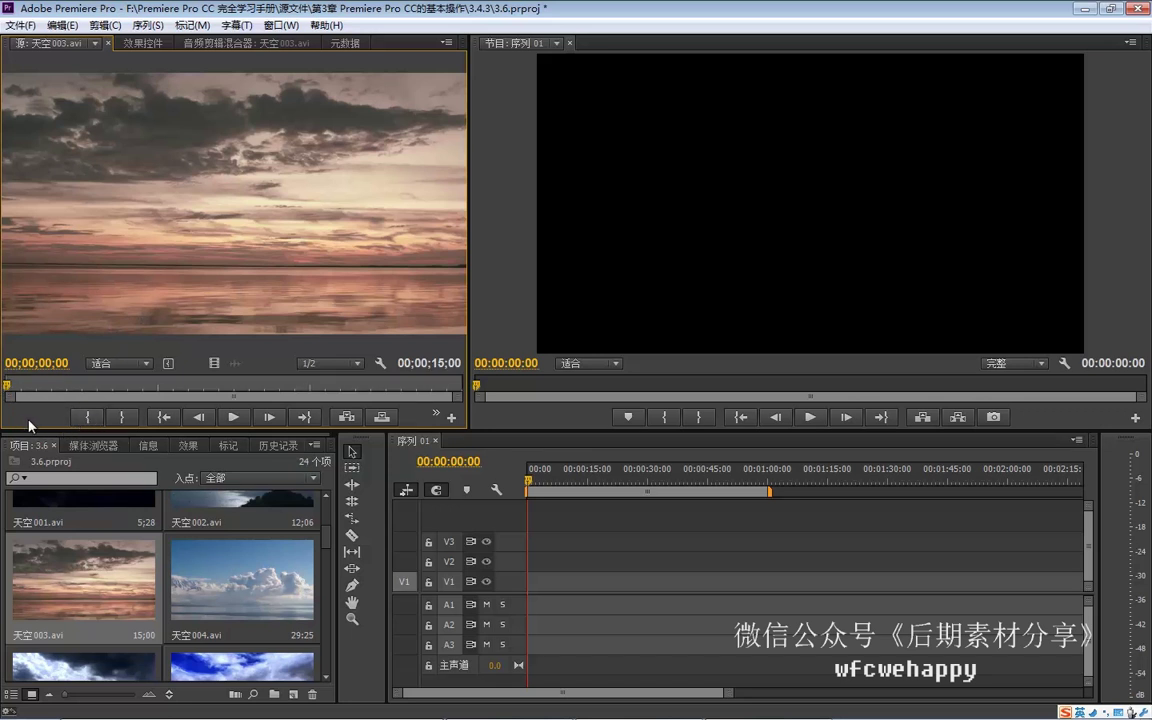
left_click(49, 363)
left_click(49, 363)
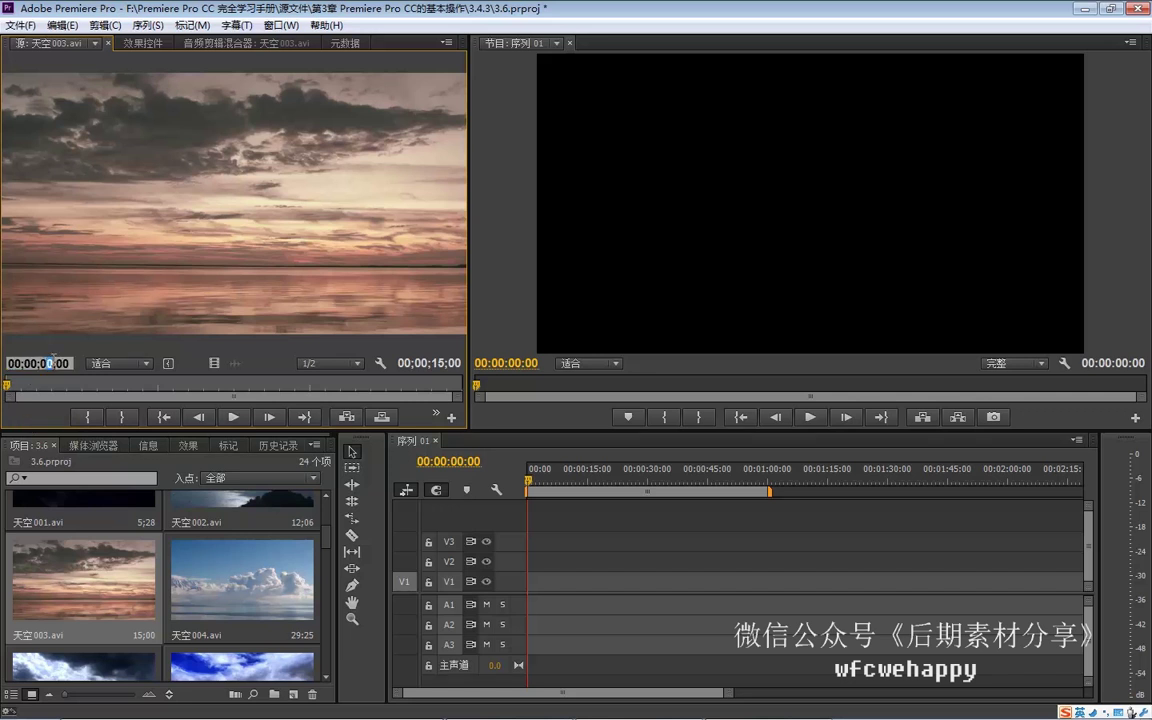
type("6")
key("Return")
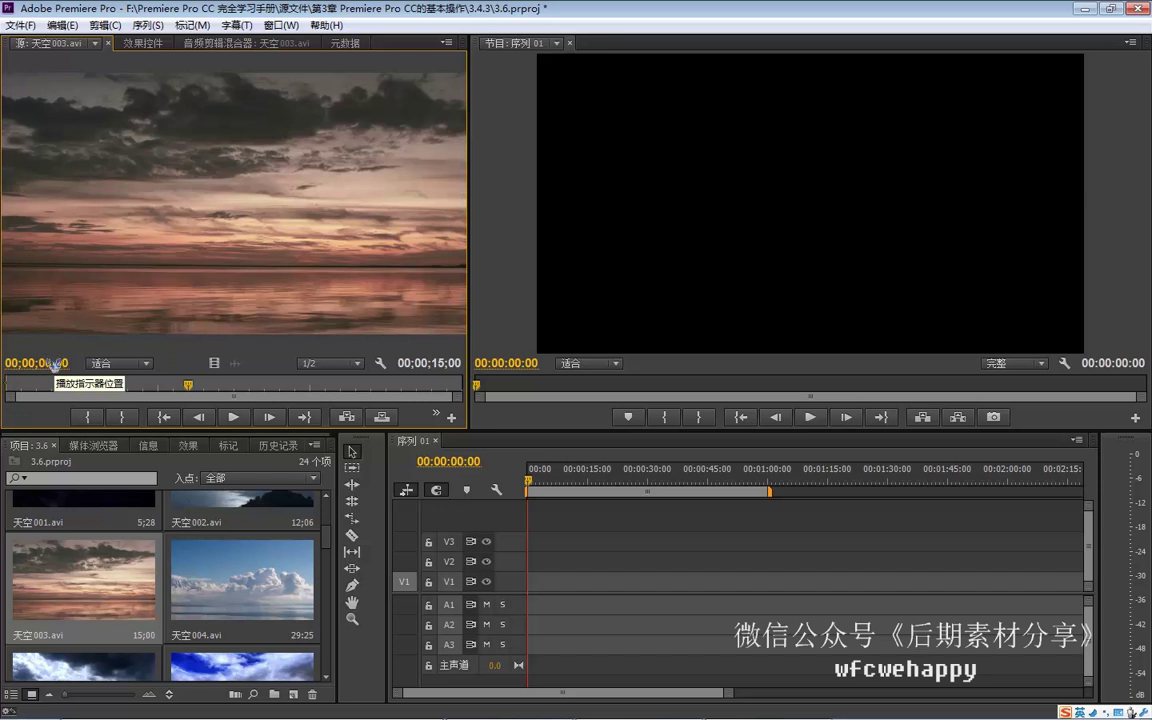
left_click(123, 418)
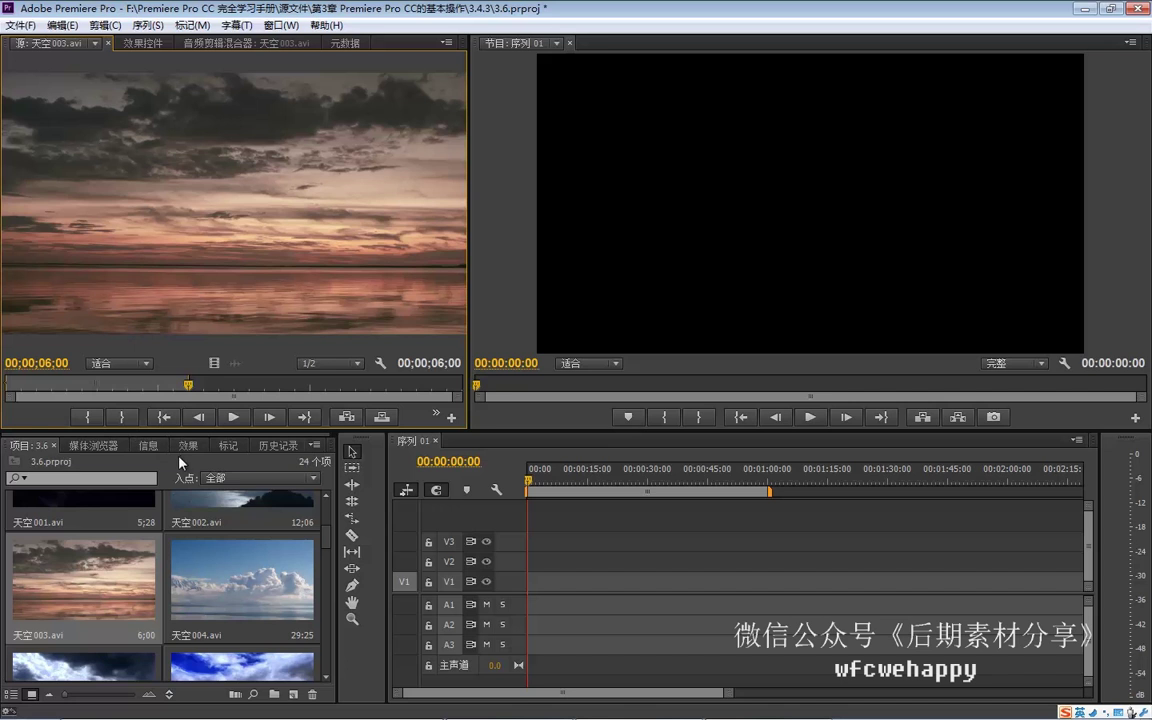
Set 天空002.avi's duration to 00;00;06;00 via Speed/Duration
left_click(227, 511)
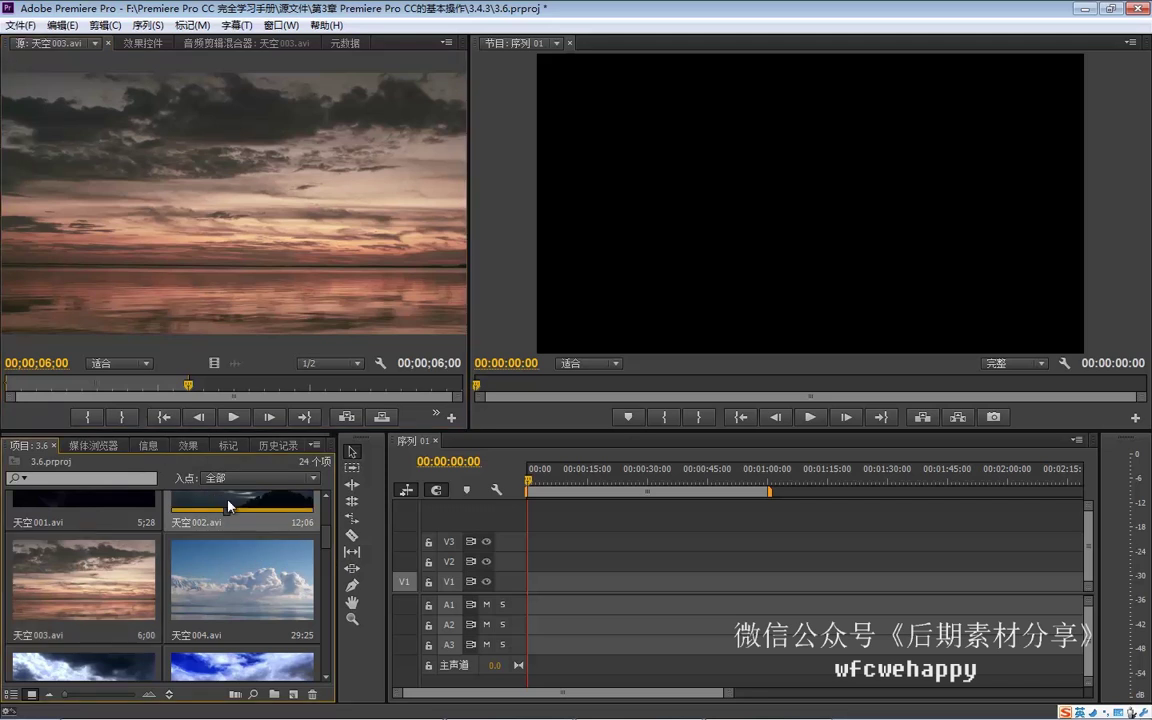
right_click(224, 502)
left_click(300, 493)
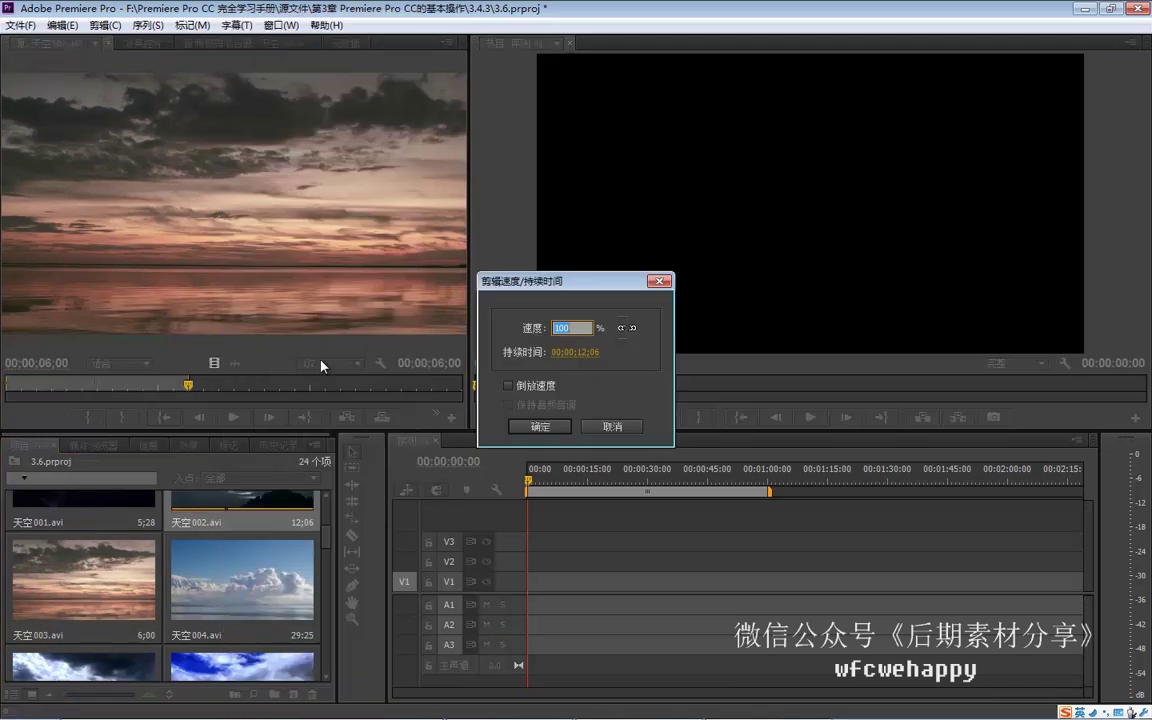
left_click(582, 357)
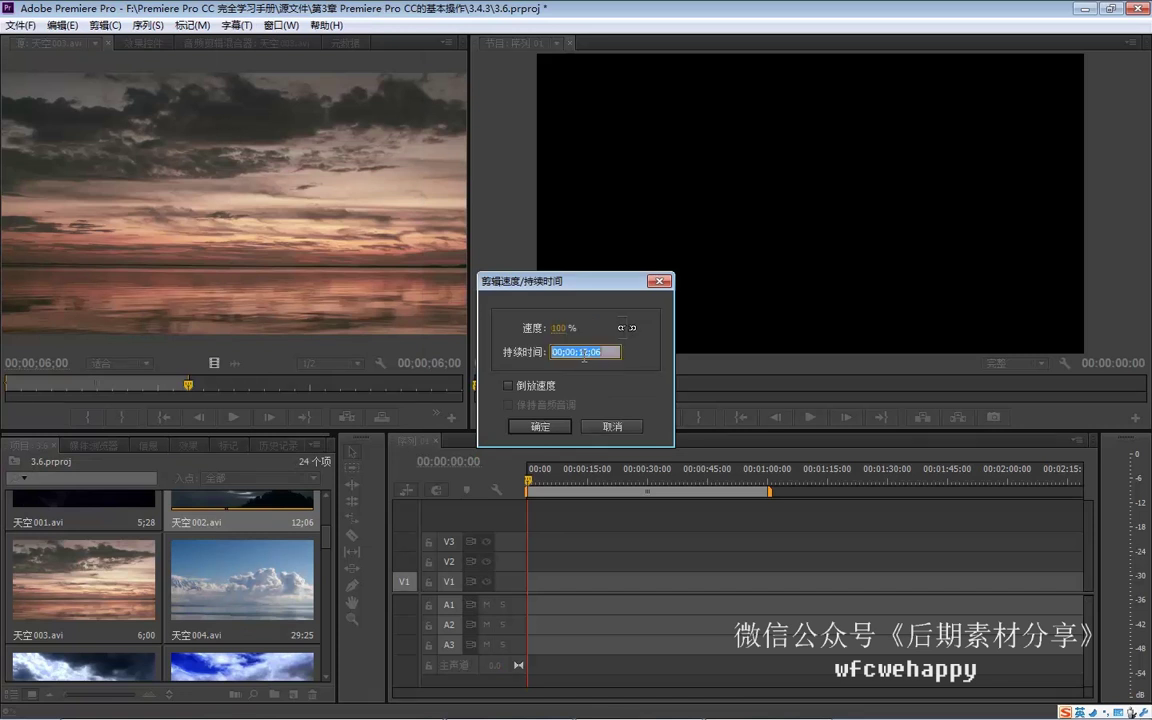
double_click(586, 351)
type("6;00")
left_click(541, 427)
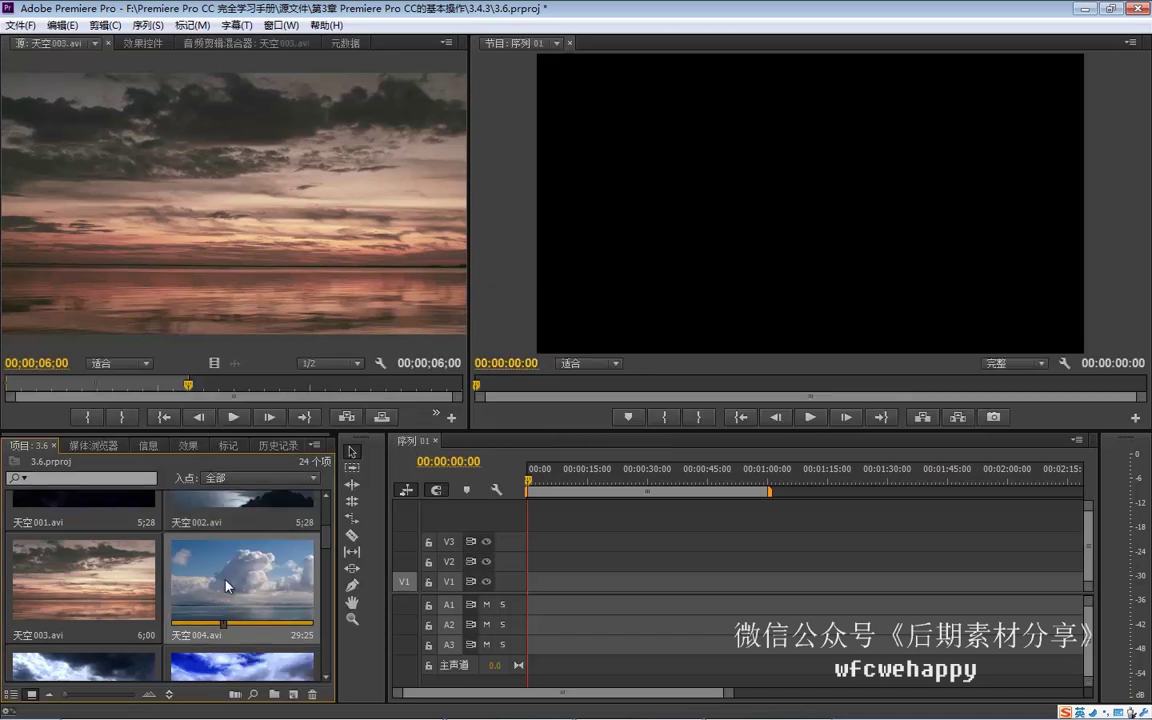
Load 天空004 in the Source monitor and mark its out point at 6 seconds
left_click_drag(227, 587, 150, 252)
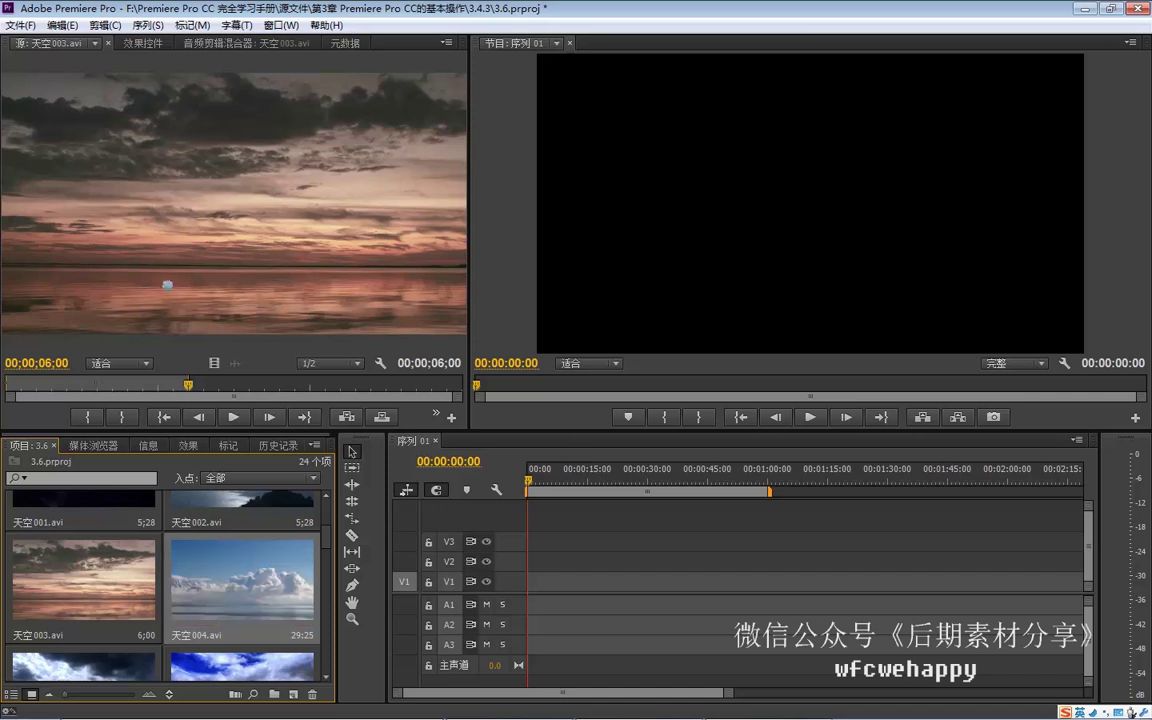
left_click(36, 364)
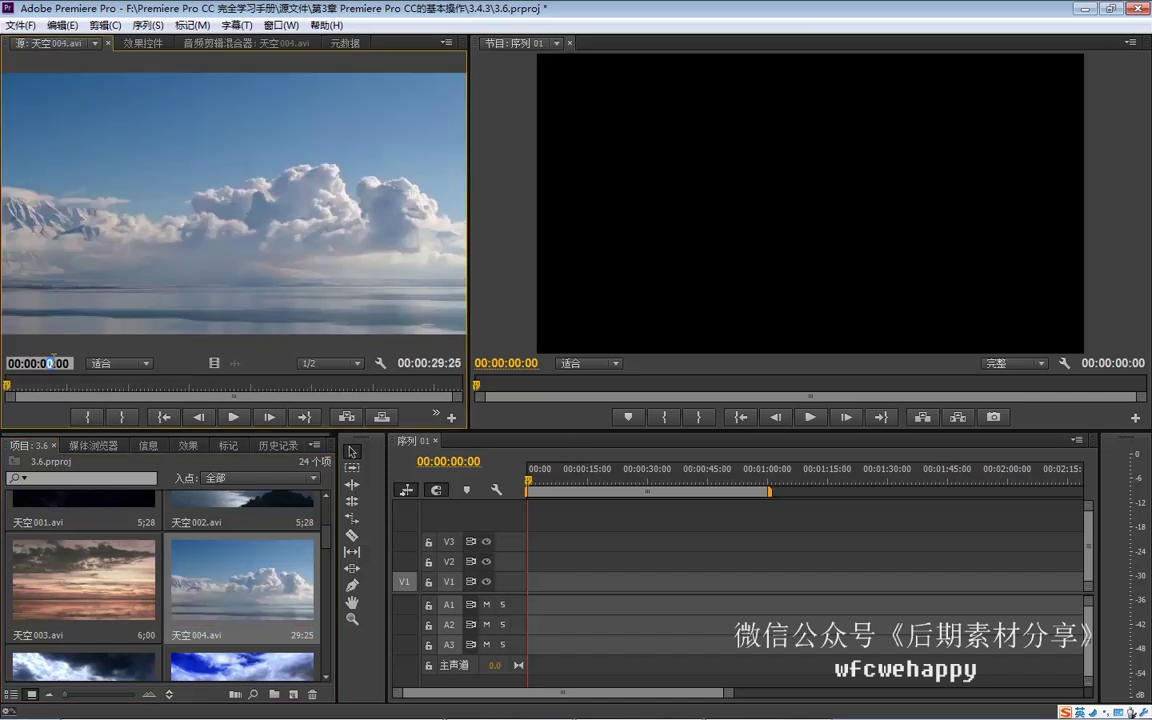
type("600")
key("Return")
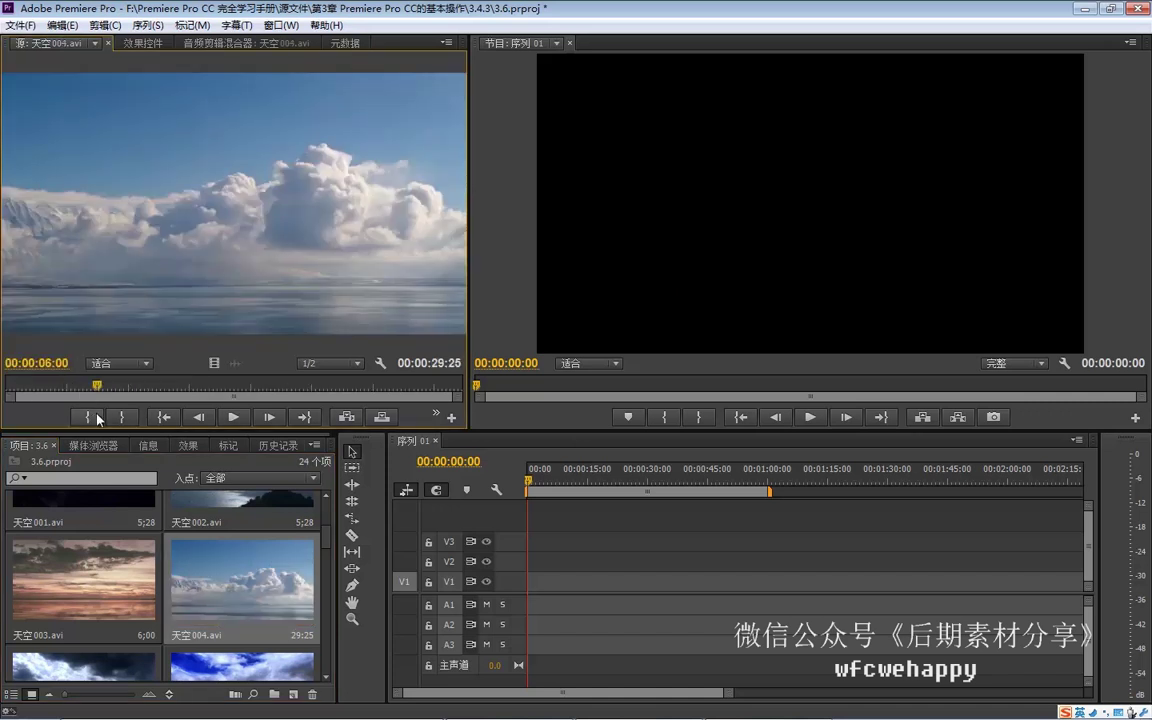
left_click(121, 416)
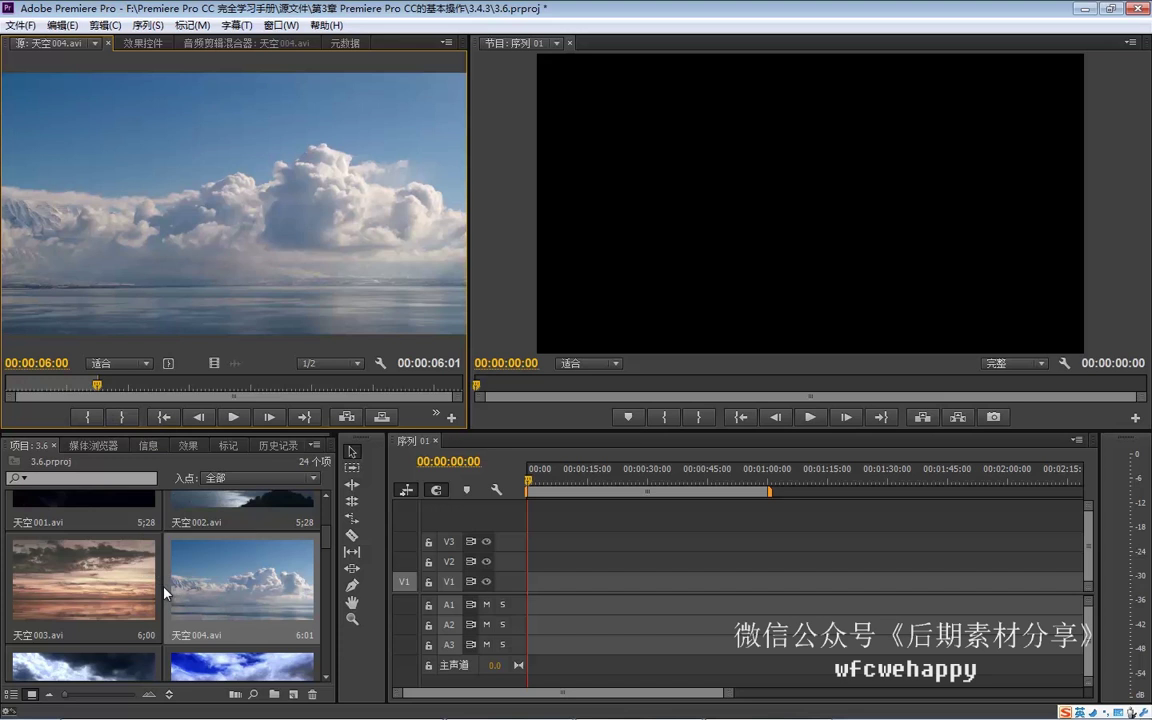
Load 天空005 and 天空006 and jump each to the 6-second mark
scroll(166, 592, "down", 1)
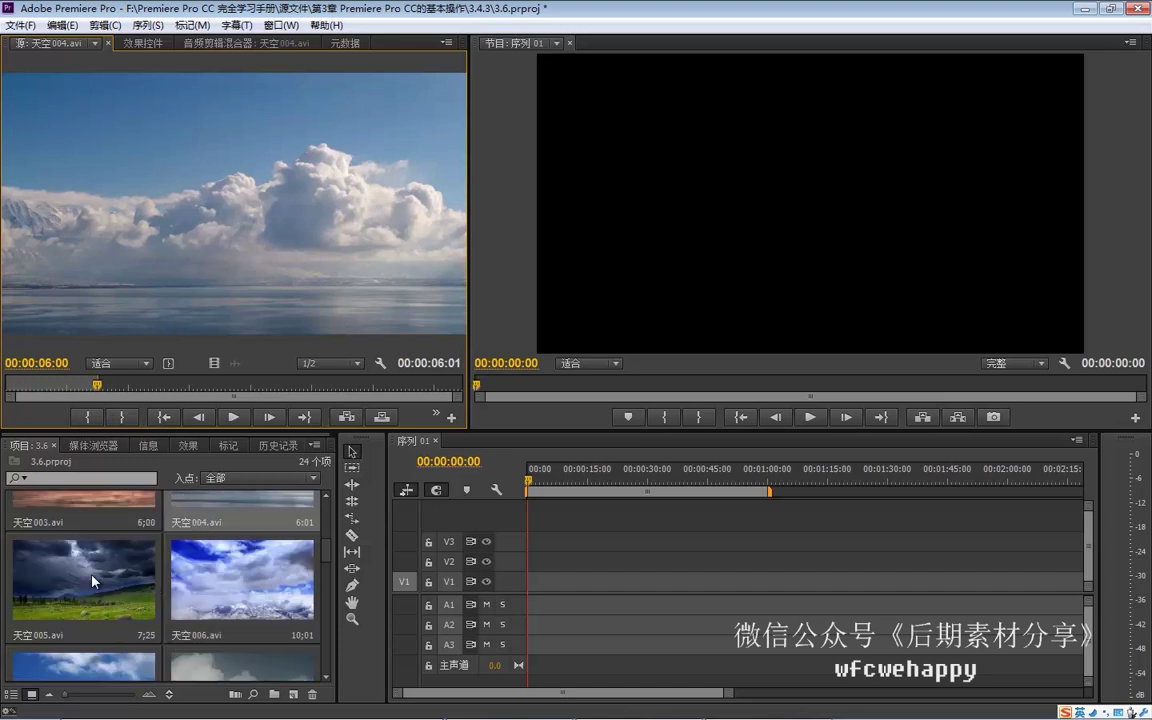
left_click_drag(95, 578, 120, 250)
left_click(50, 364)
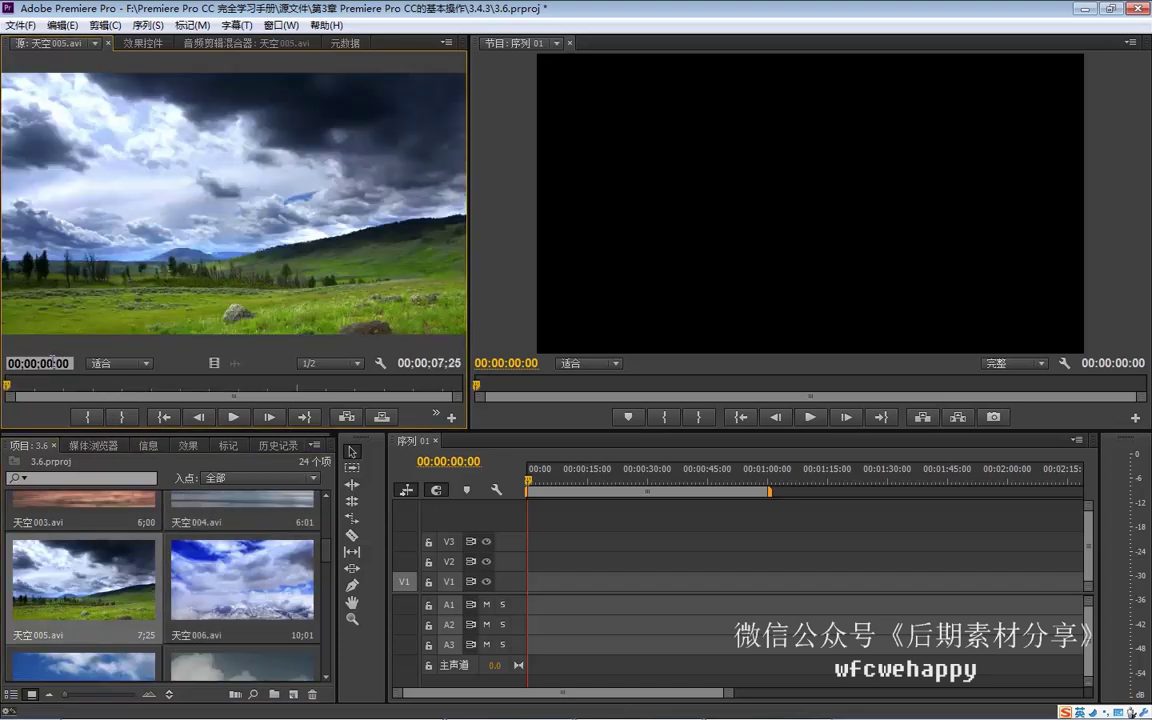
type("3")
type("6")
key("Return")
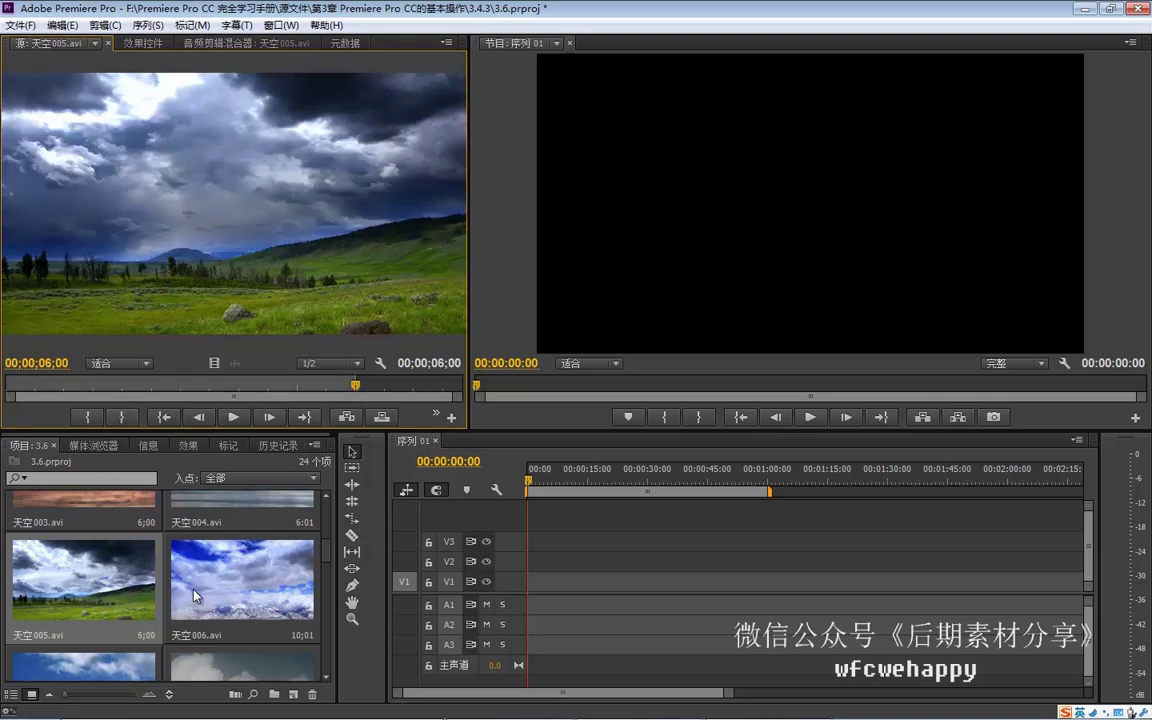
double_click(196, 596)
left_click(40, 364)
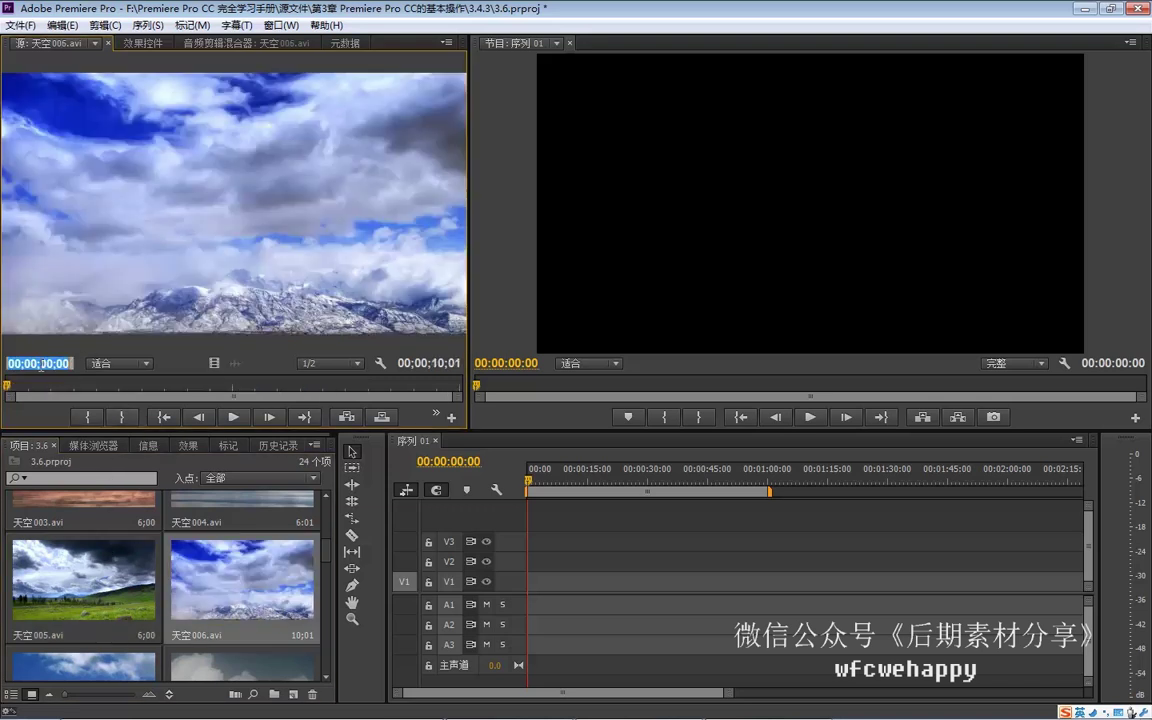
left_click(48, 364)
type("600")
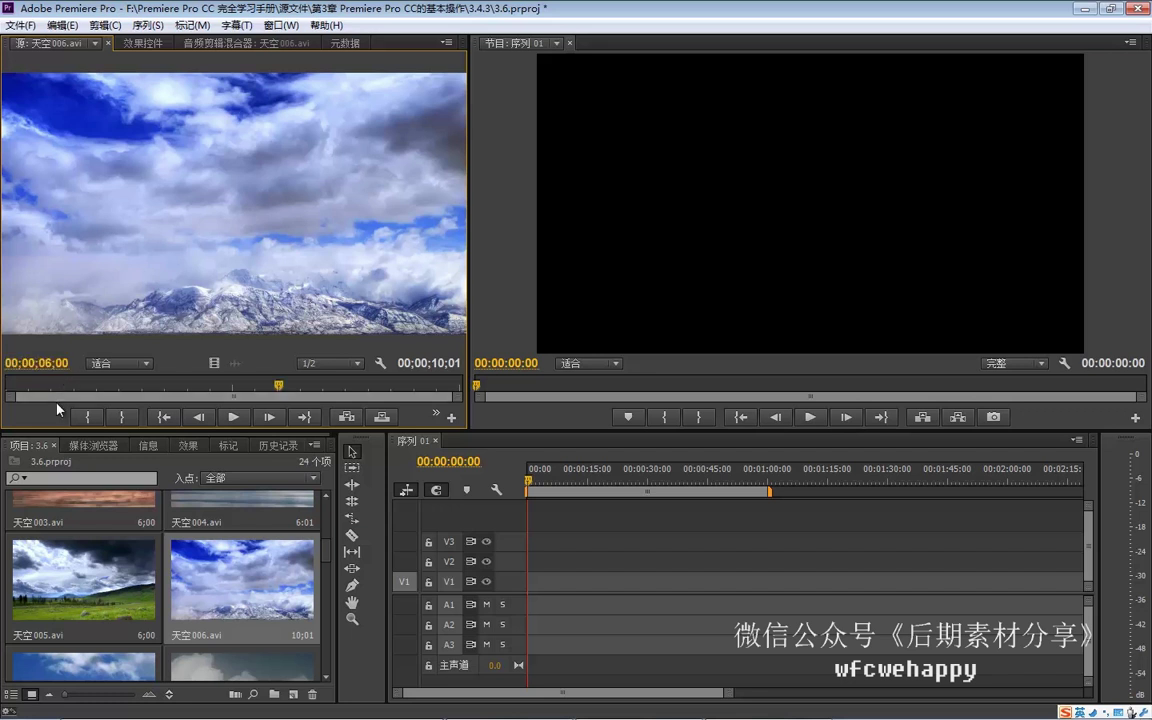
key("Return")
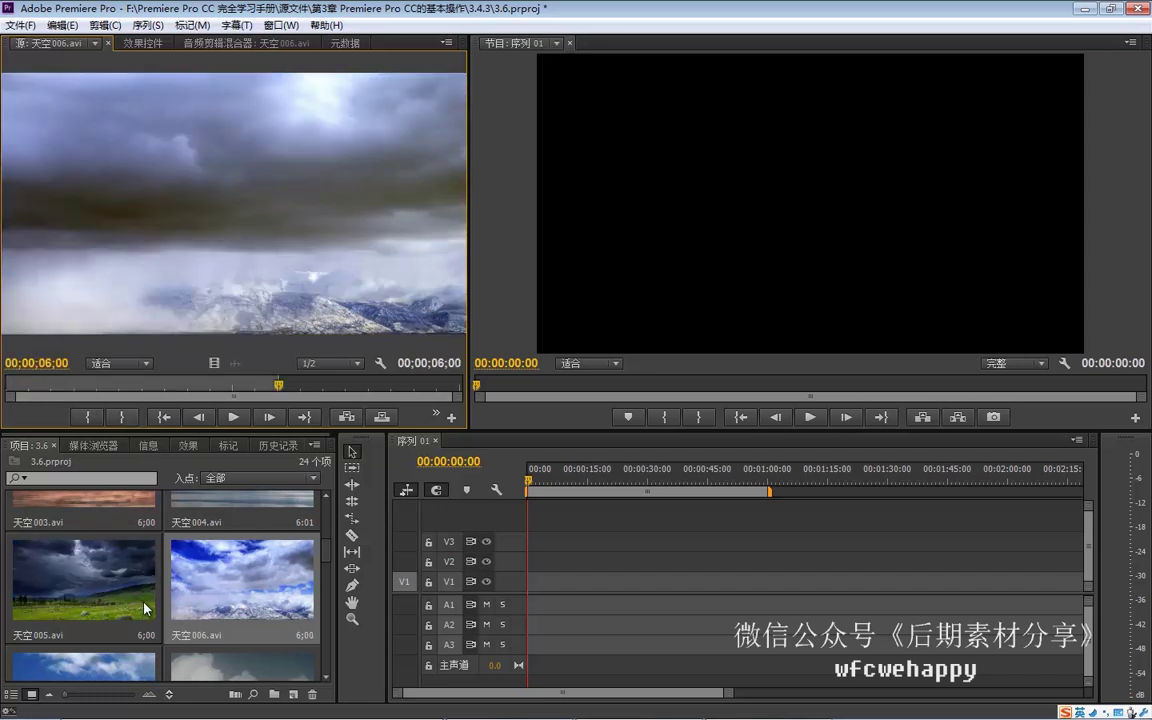
Load 天空007 and mark its out point at 6 seconds
scroll(113, 537, "down", 2)
double_click(84, 578)
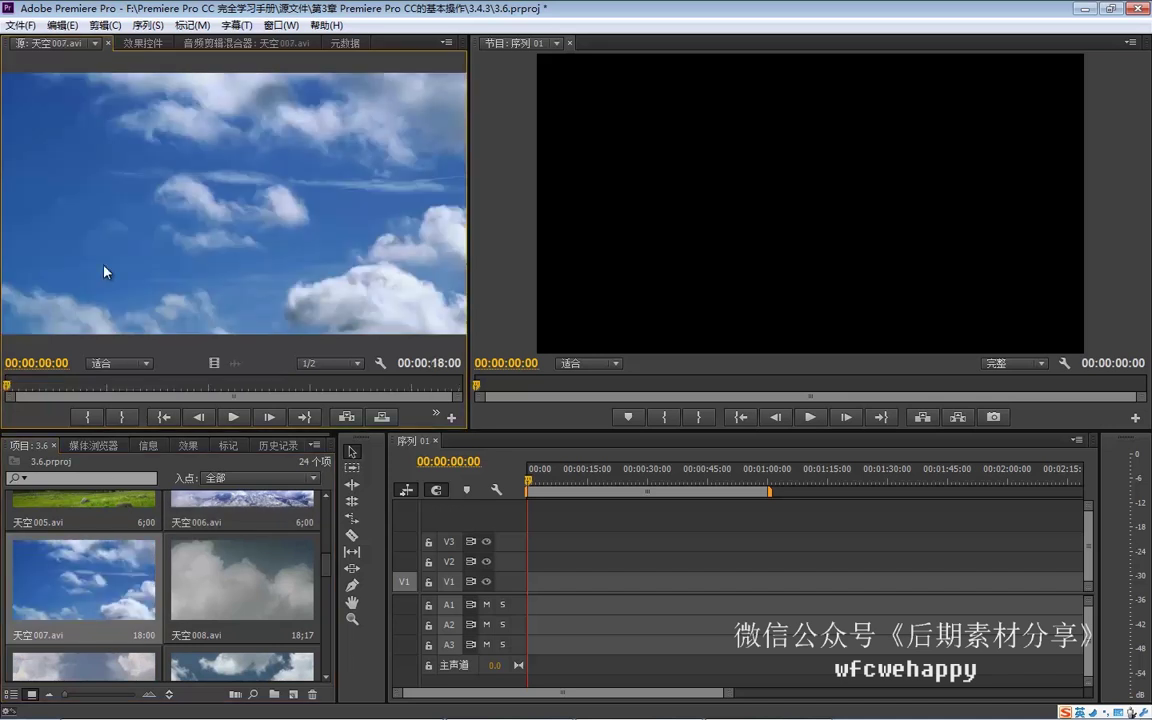
left_click(48, 364)
left_click(50, 364)
type("600")
key("Return")
left_click(121, 416)
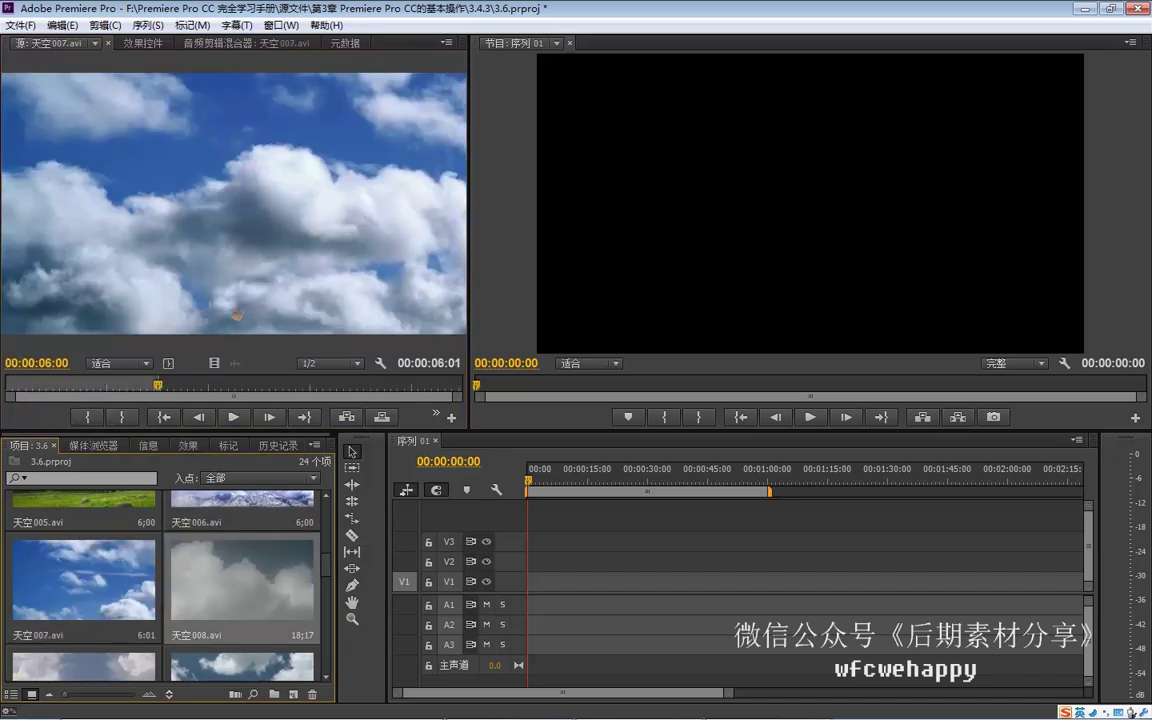
Load 天空008 and 天空009 and jump each to the 6-second mark
left_click_drag(237, 314, 214, 285)
left_click(46, 363)
left_click(48, 363)
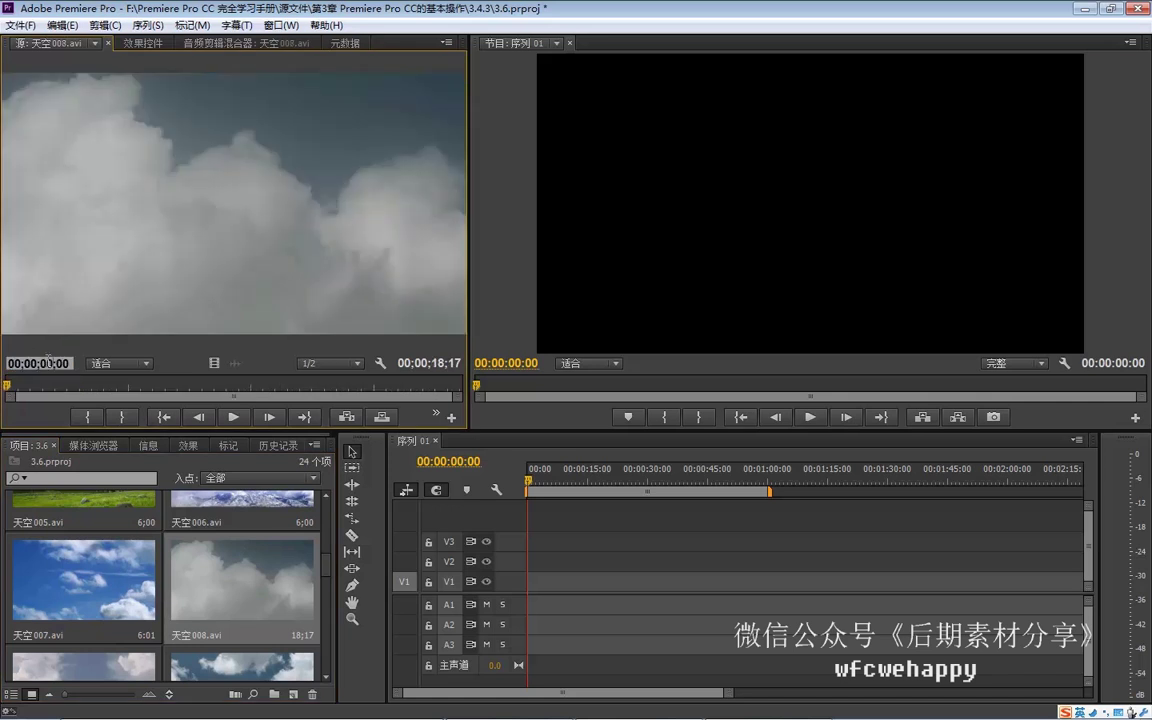
type("600")
key("Return")
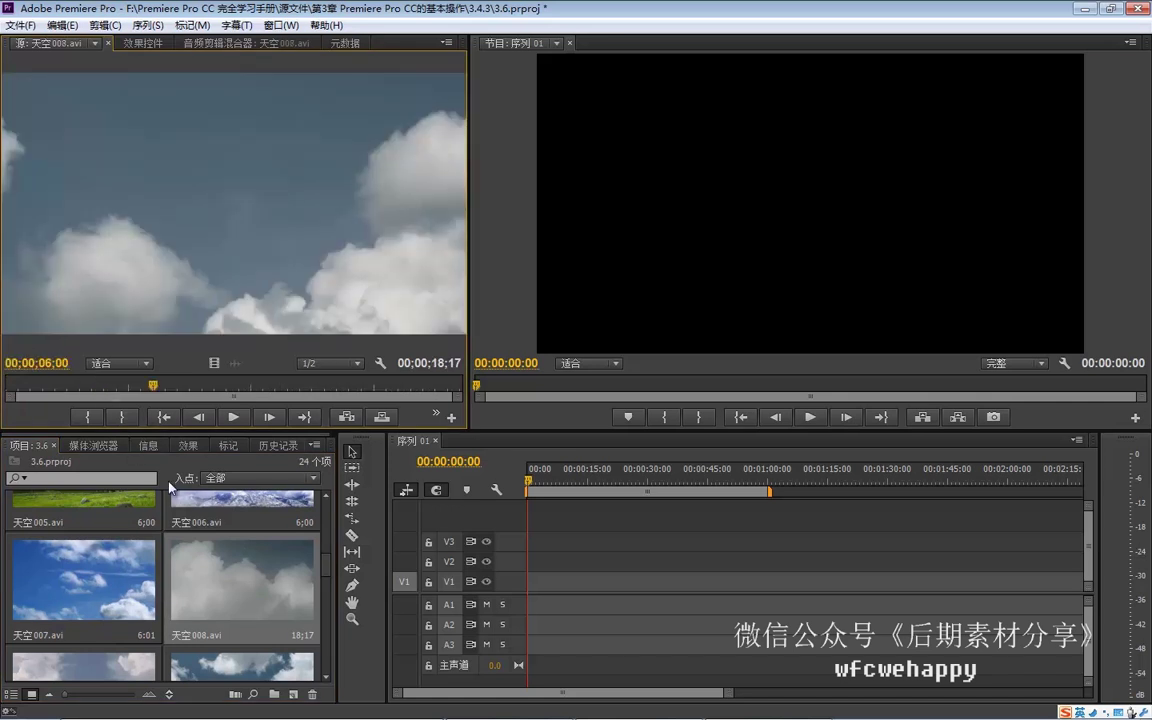
scroll(160, 540, "down", 2)
left_click_drag(110, 580, 22, 368)
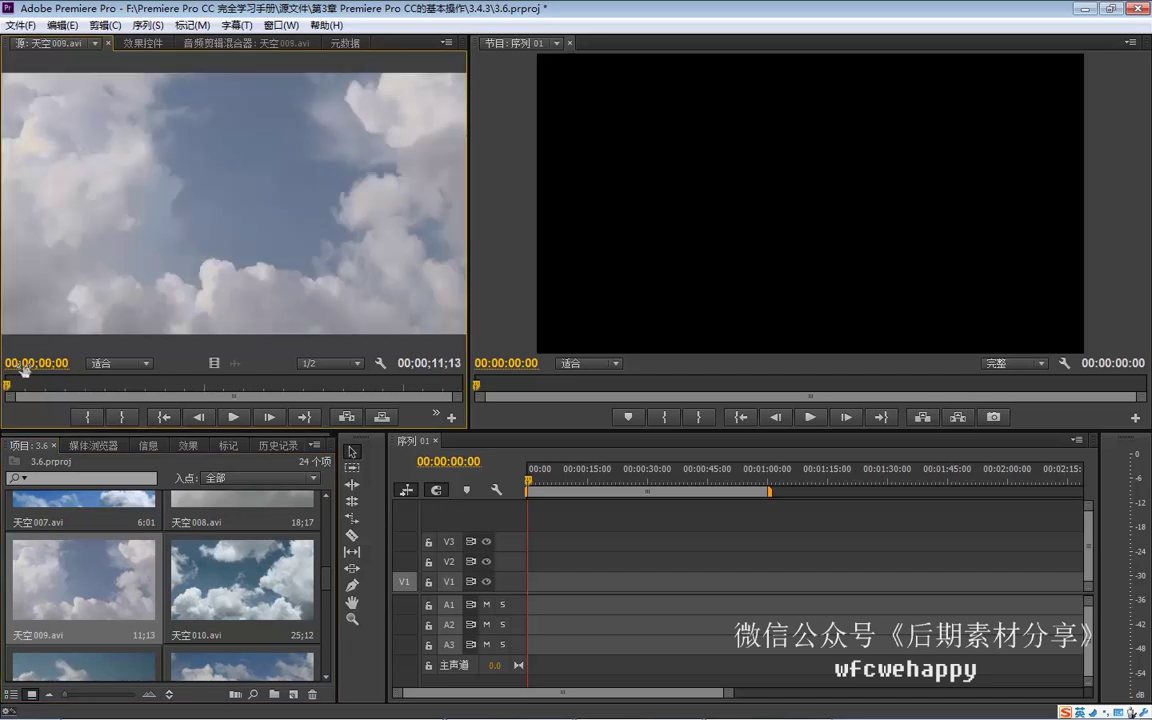
left_click(48, 363)
left_click(50, 363)
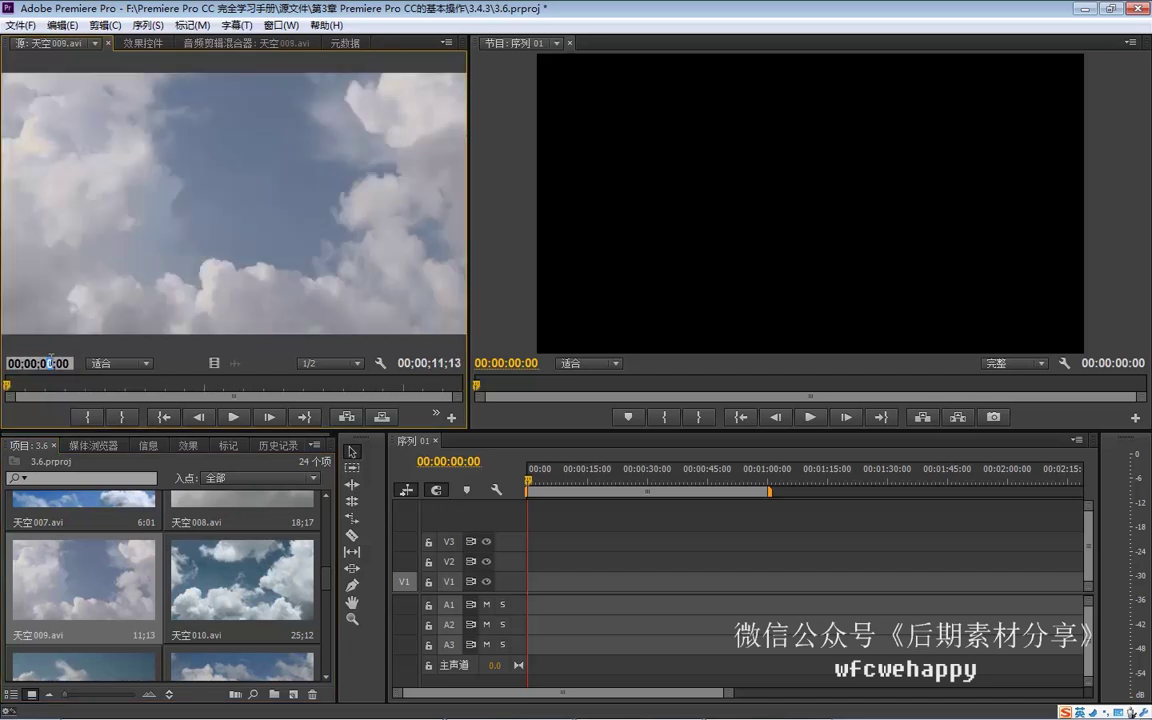
type("600")
key("Return")
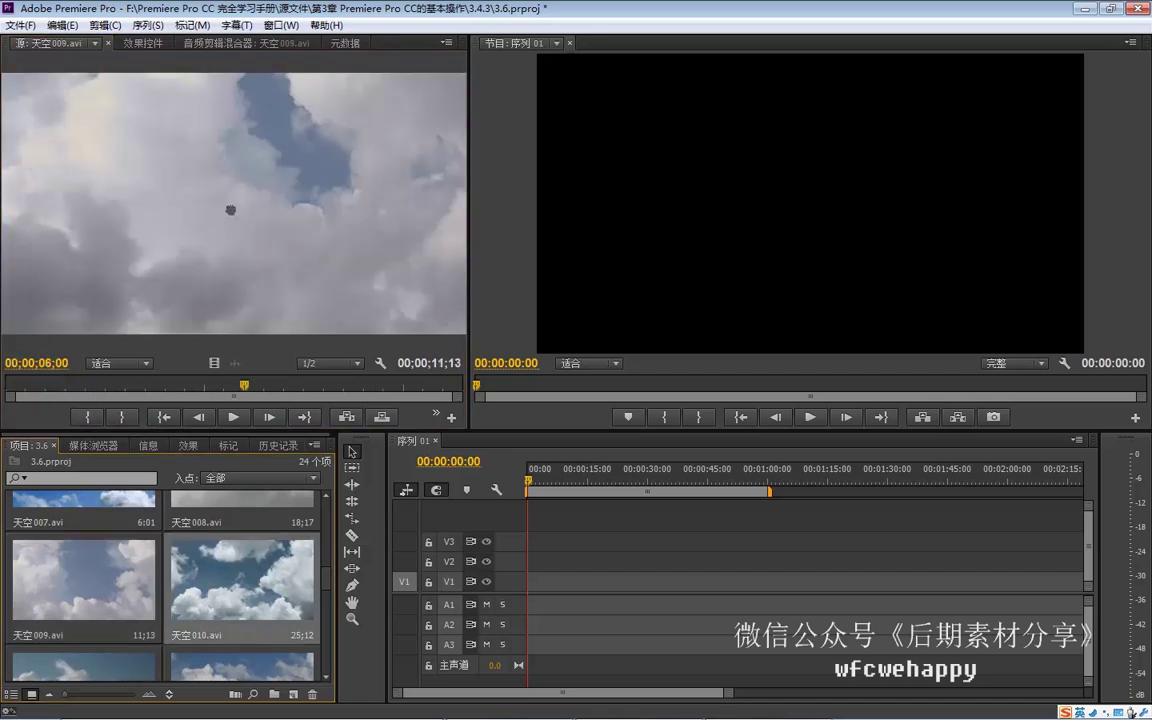
Load 天空010 and jump to the 6-second mark
left_click_drag(240, 580, 20, 350)
left_click(48, 363)
left_click(50, 363)
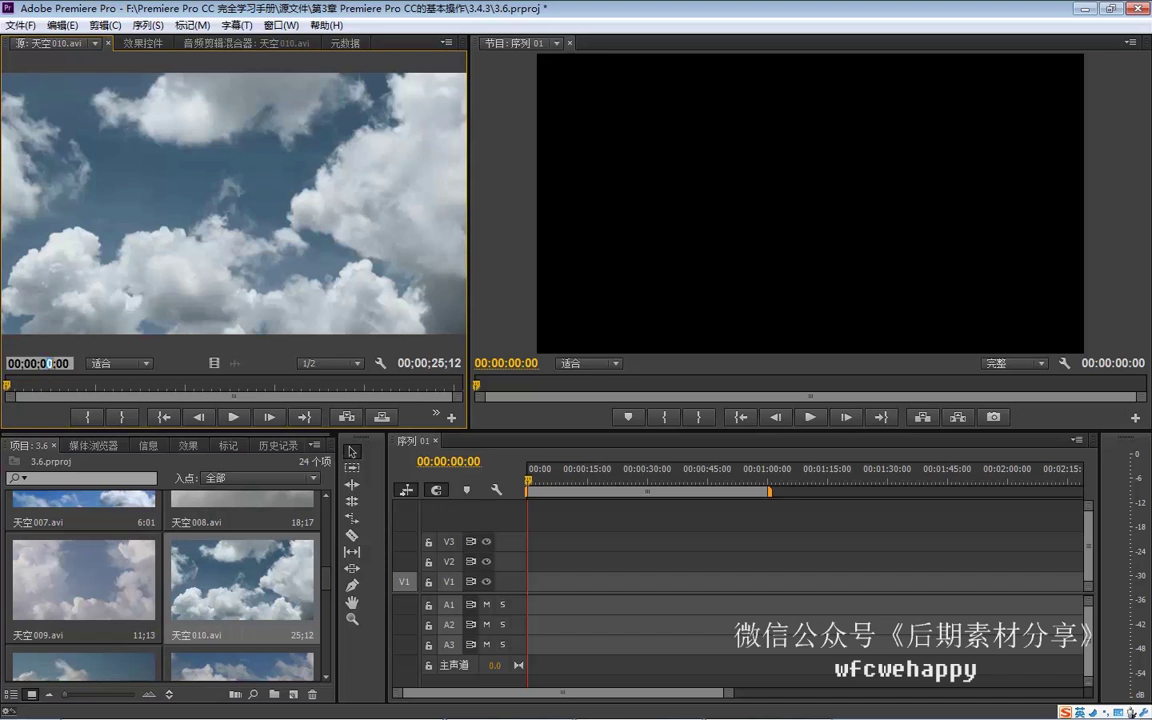
type("600")
key("Return")
Load 天空11 and mark its out point at 6 seconds
scroll(155, 594, "down", 2)
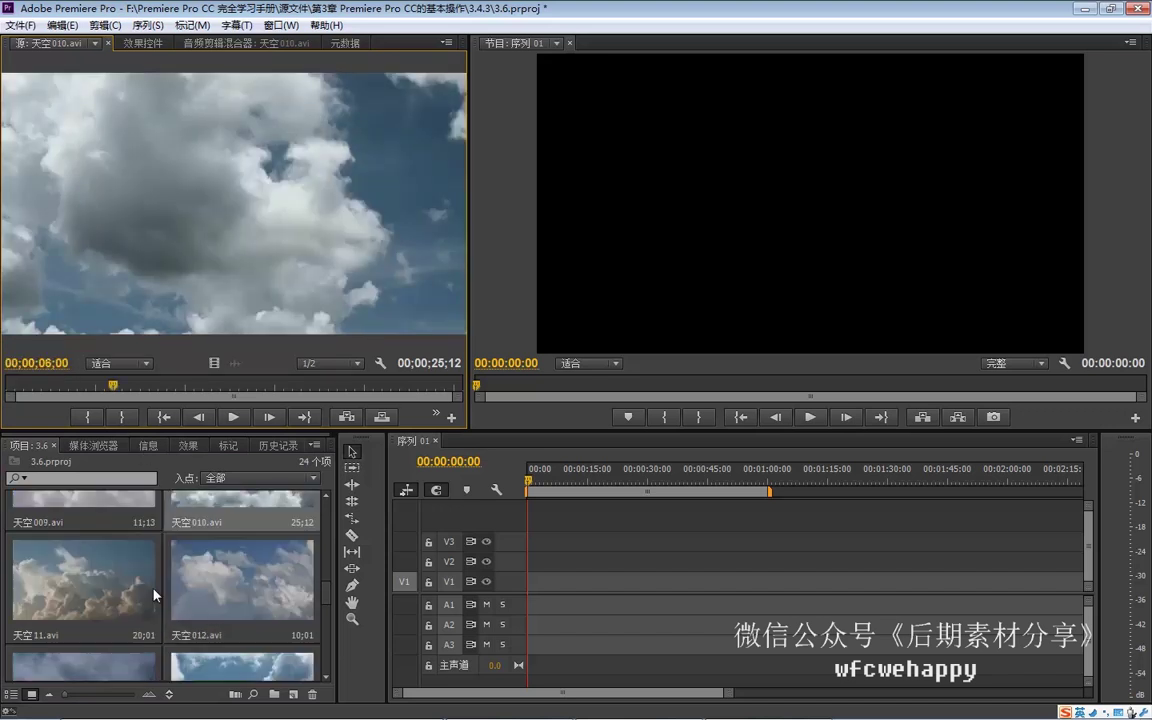
left_click_drag(110, 586, 55, 315)
left_click(45, 363)
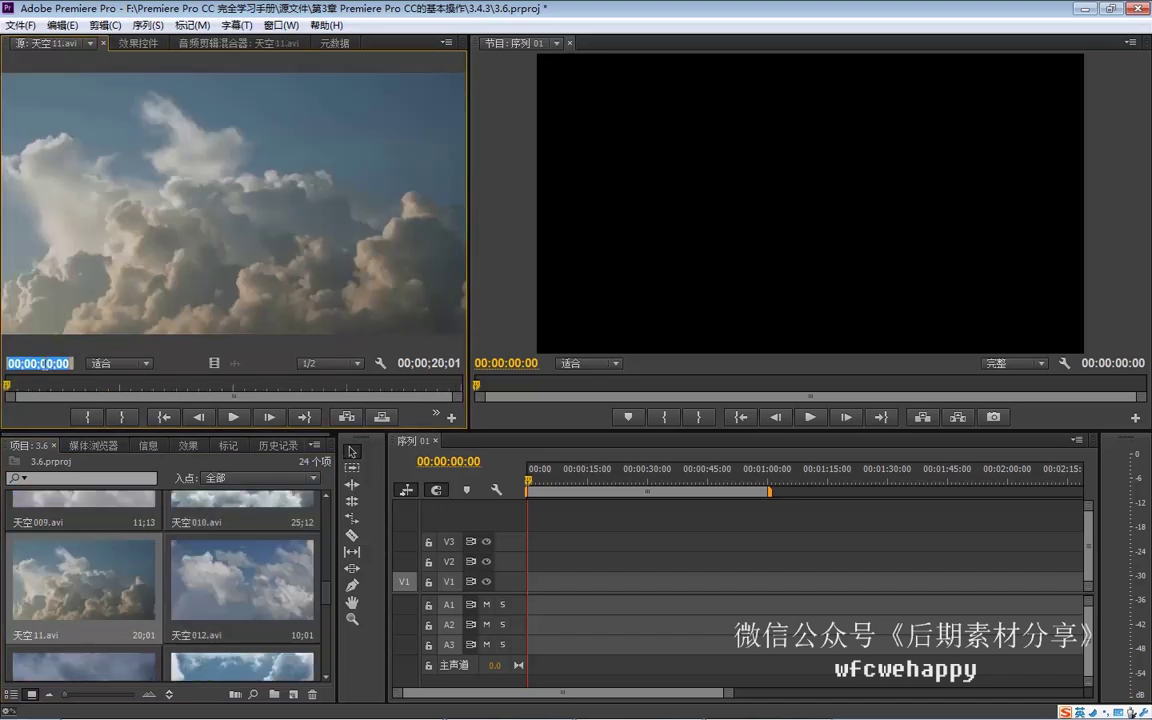
type("600")
key("Return")
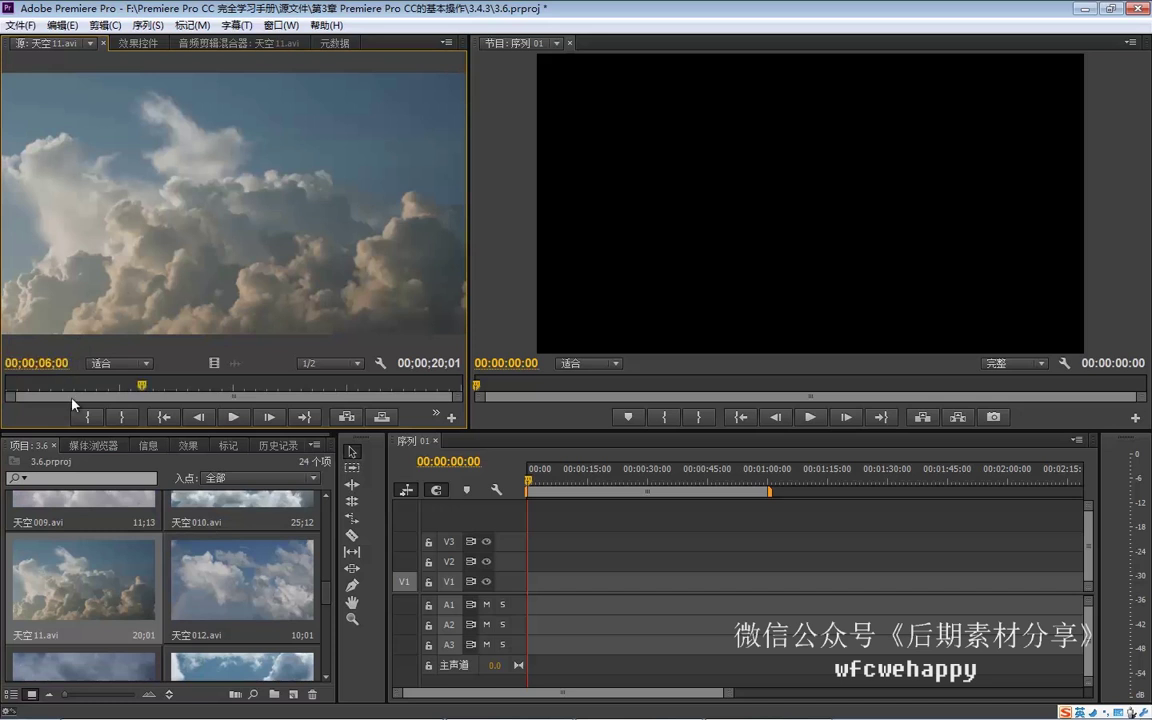
left_click(126, 414)
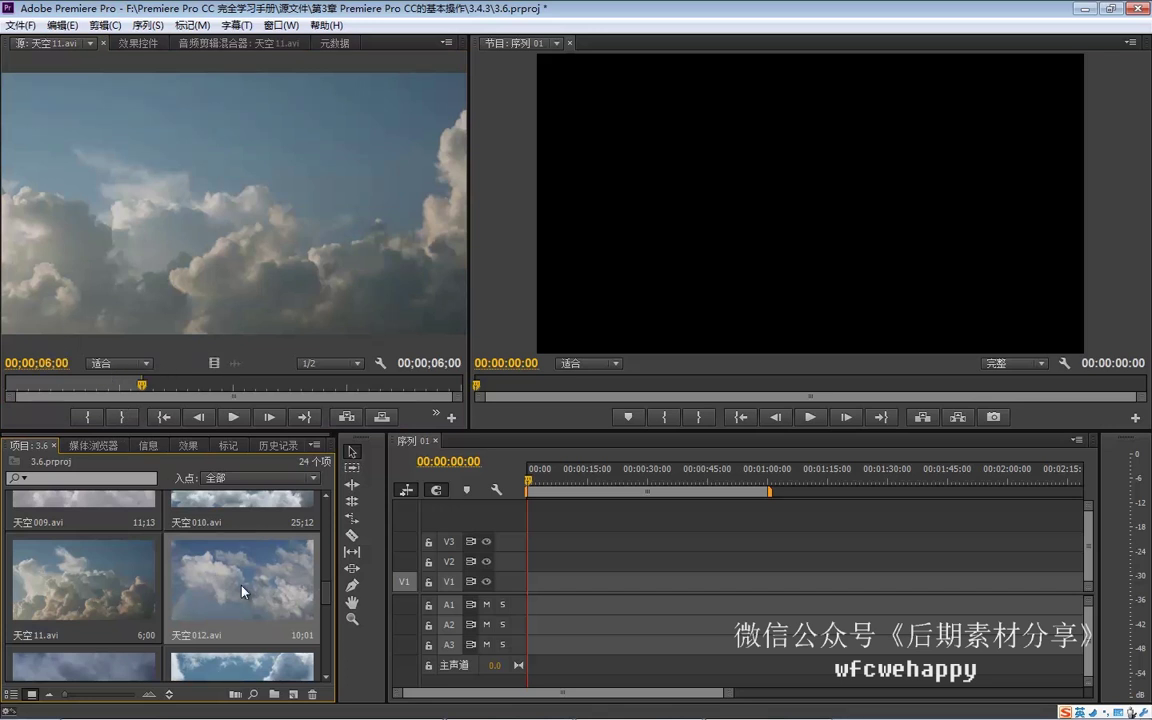
Load 天空012 and jump to the 6-second mark
left_click_drag(237, 584, 27, 355)
left_click(30, 362)
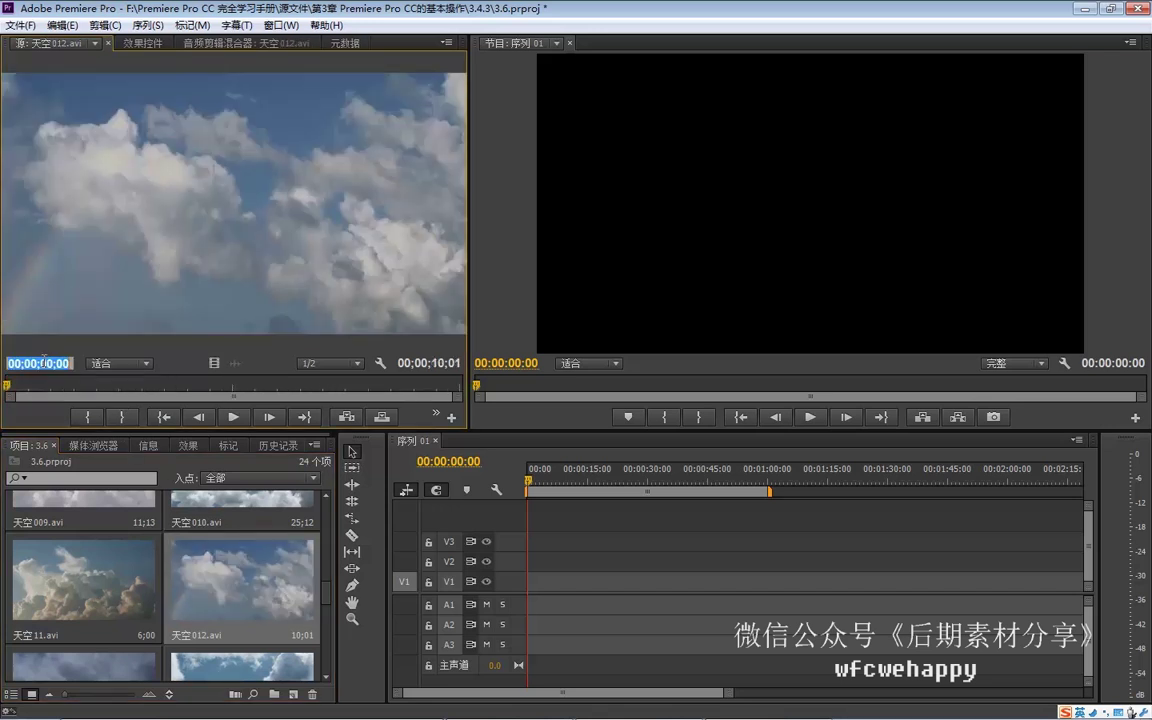
left_click(49, 363)
type("600")
key("Return")
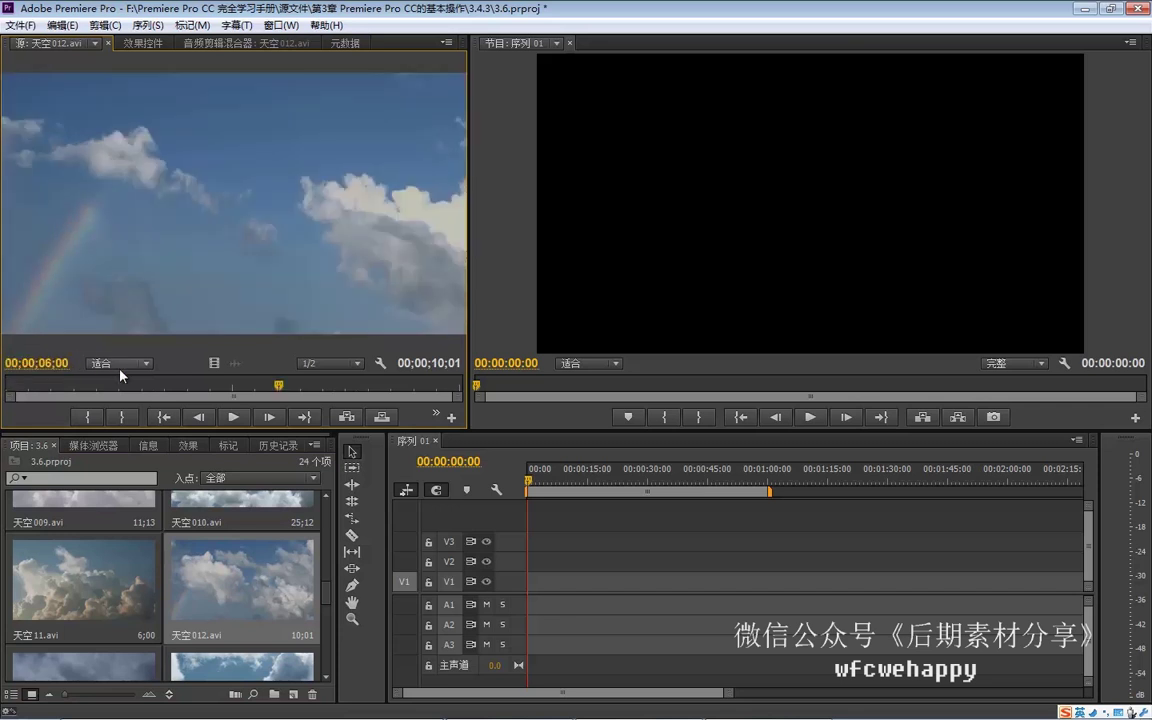
Set 6-second out points on 天空012, 天空010 and 天空009
left_click(121, 417)
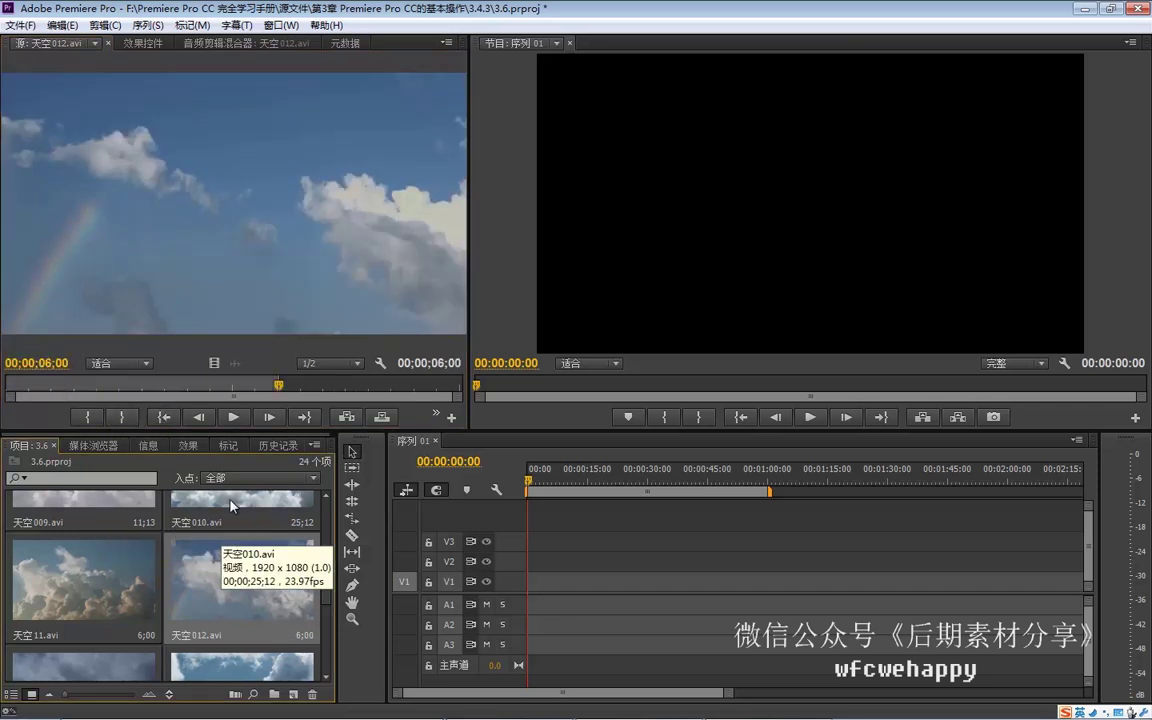
left_click_drag(230, 505, 47, 368)
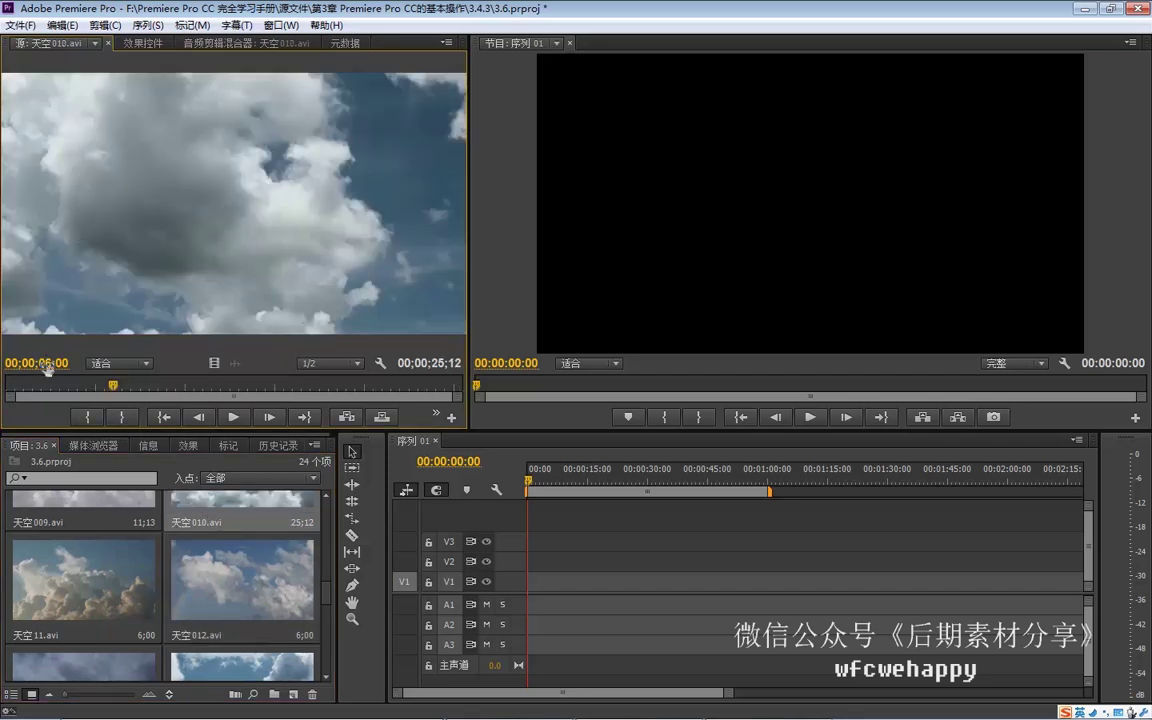
left_click(121, 417)
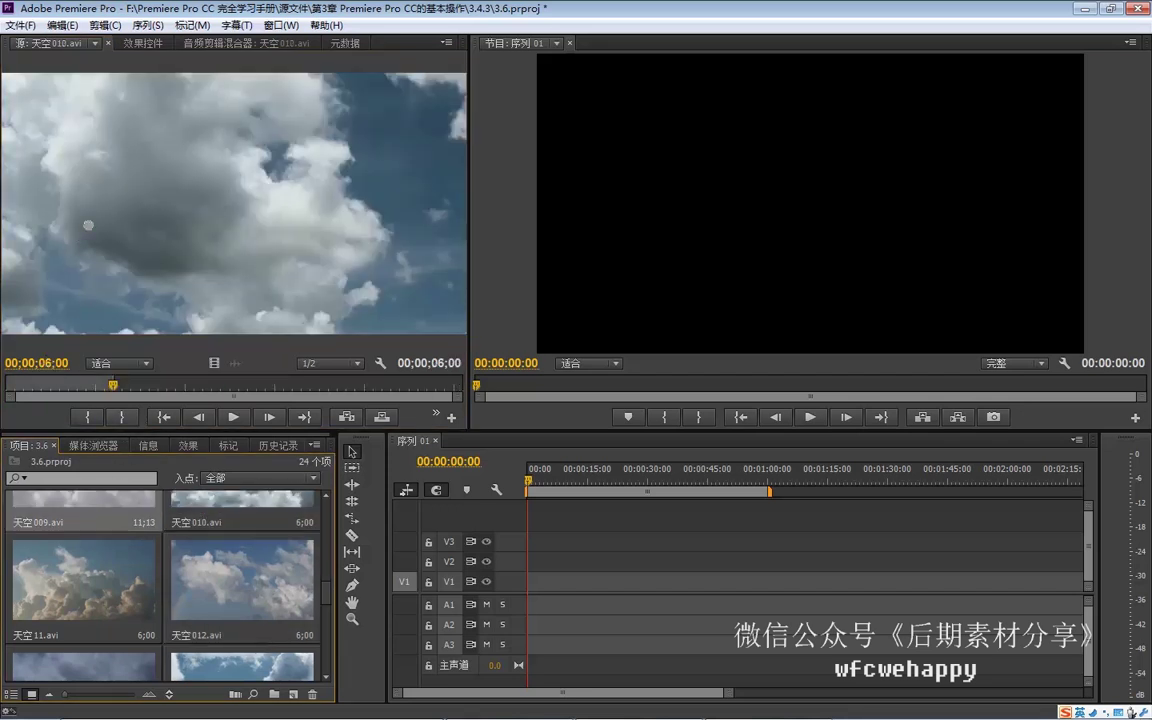
left_click_drag(88, 225, 83, 225)
left_click(121, 417)
Mark 天空008's out point at 6;00 and load 天空007 for review
scroll(220, 566, "up", 2)
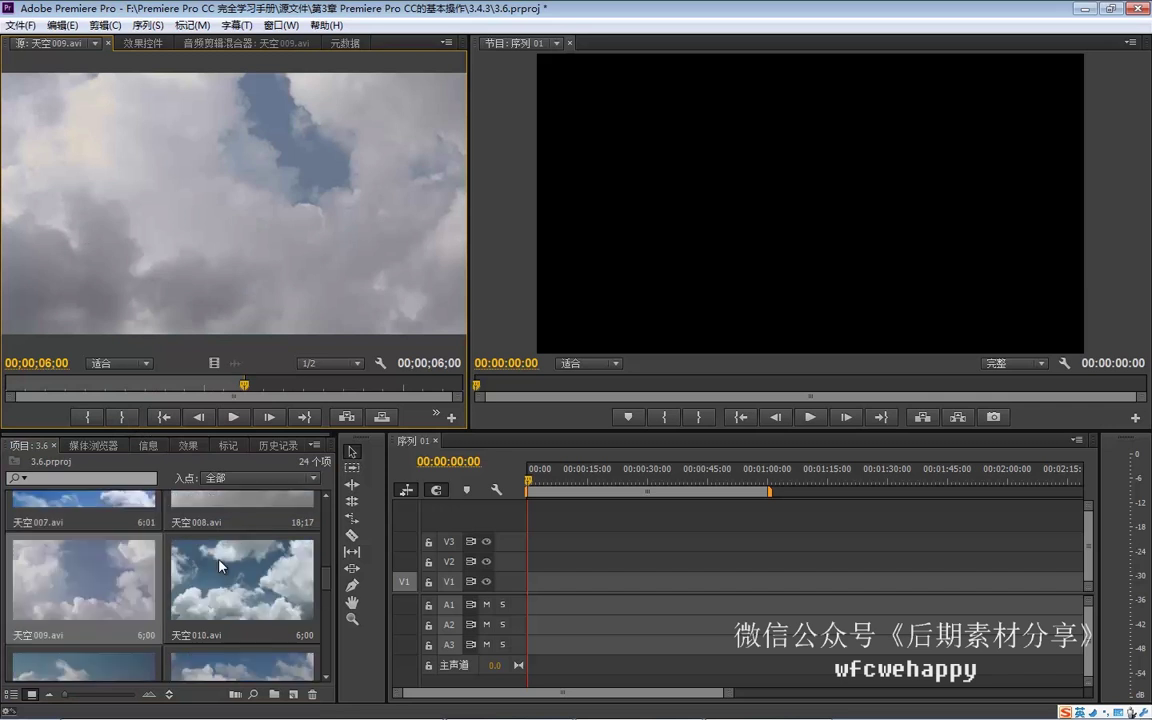
left_click_drag(205, 500, 41, 381)
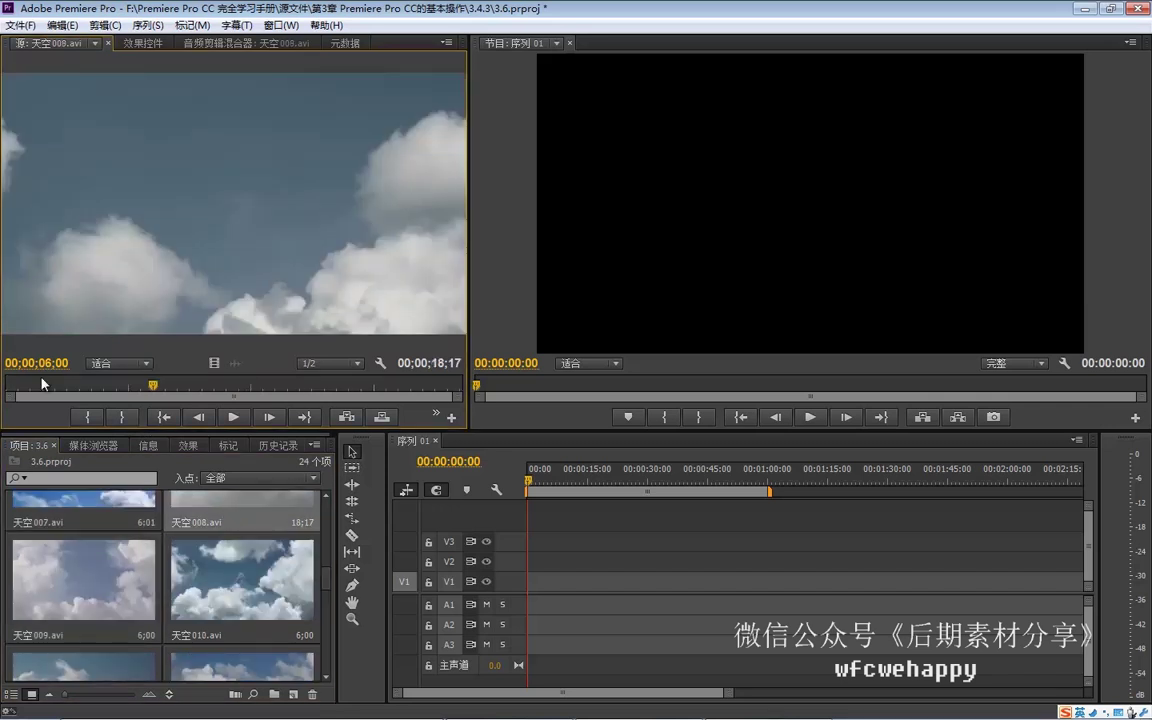
left_click(121, 417)
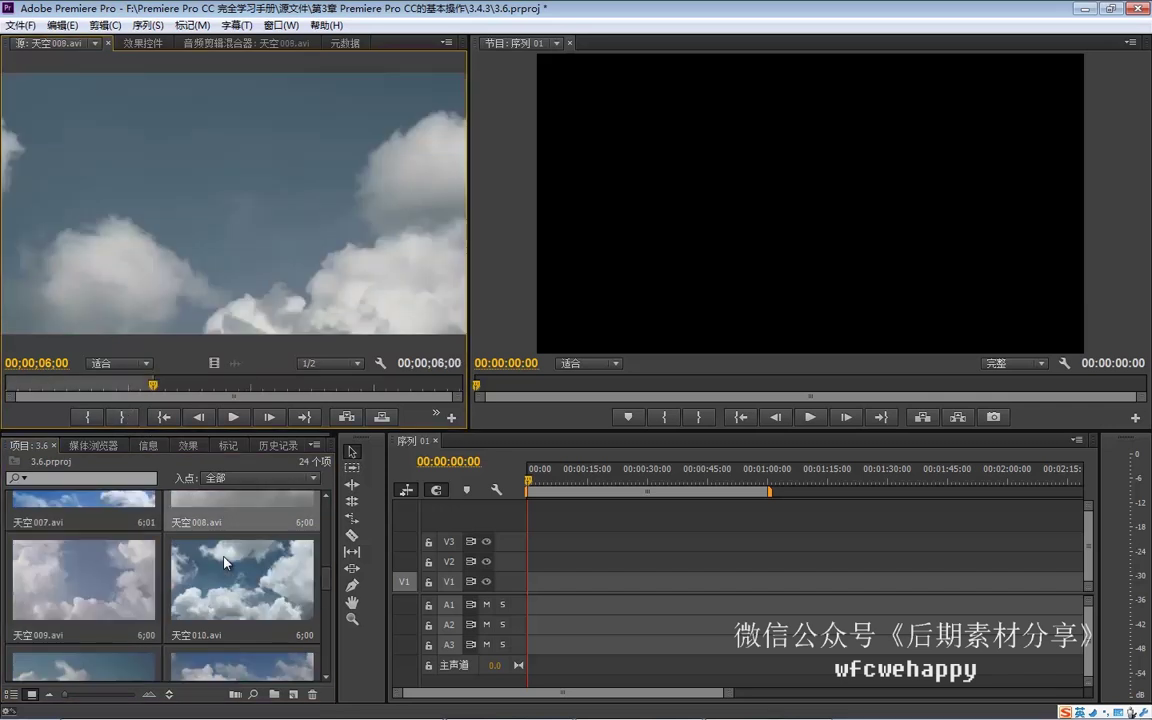
left_click_drag(113, 511, 113, 336)
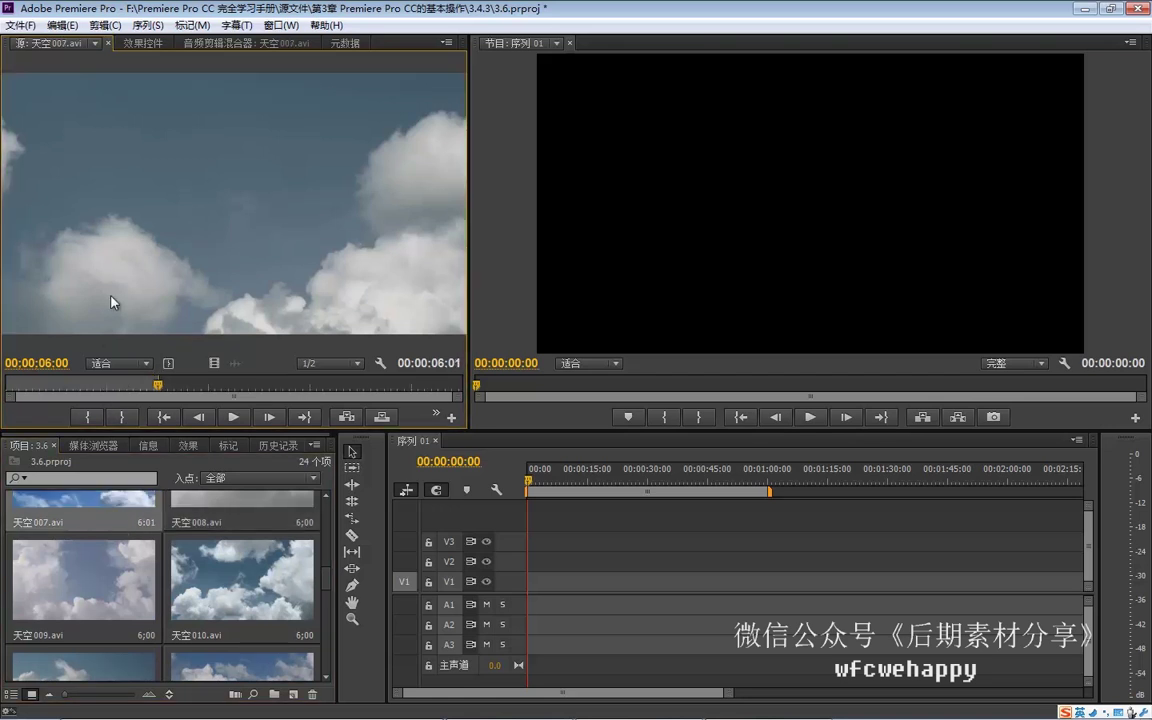
scroll(163, 540, "down", 1)
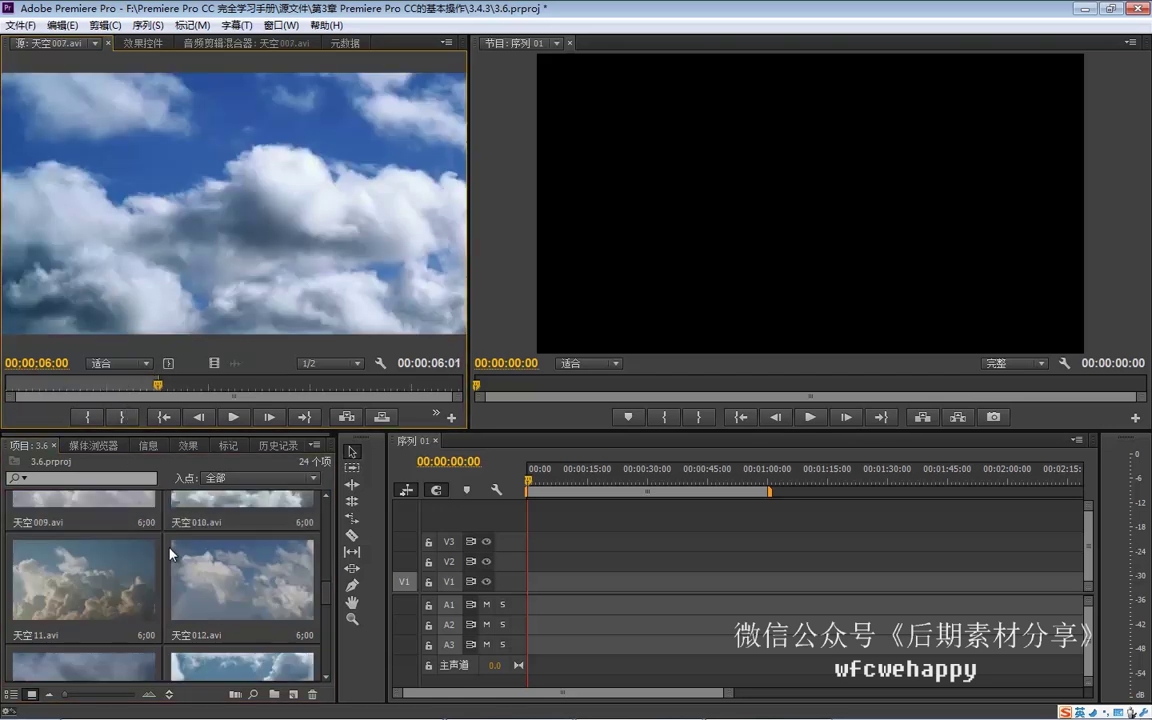
scroll(163, 550, "down", 1)
Set 6;00 out points on 天空013, 天空014, 天空015 and 天空016 in the Source monitor
left_click_drag(113, 581, 152, 211)
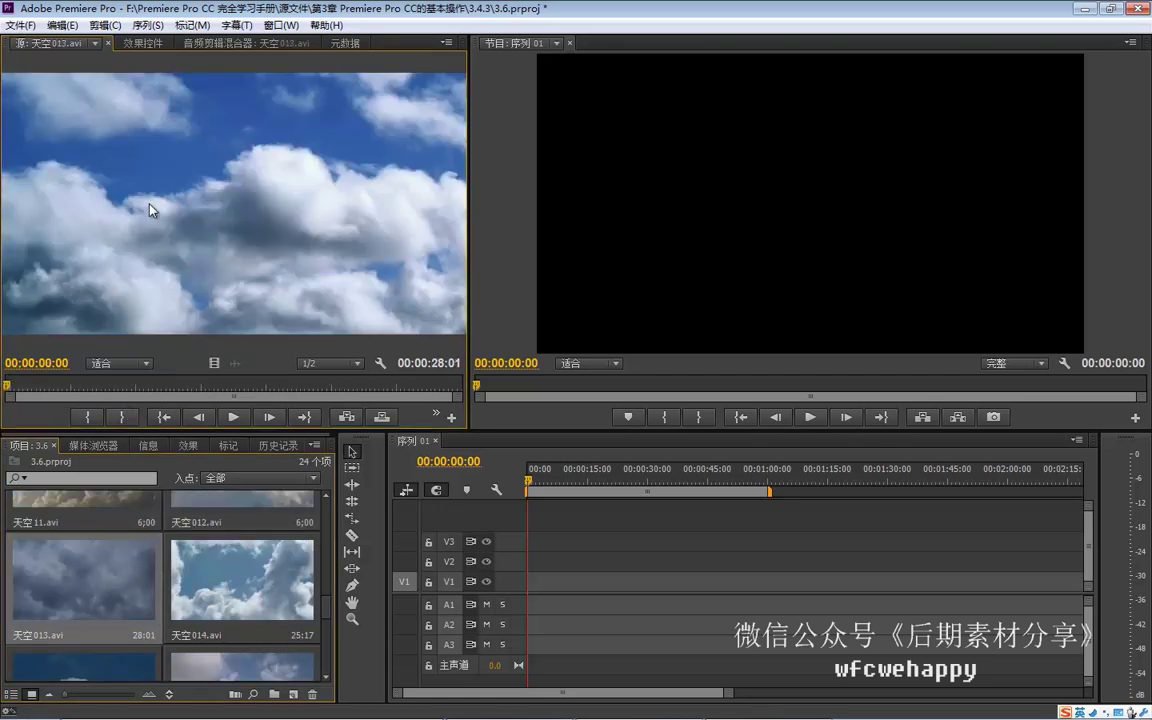
left_click(40, 363)
type("600")
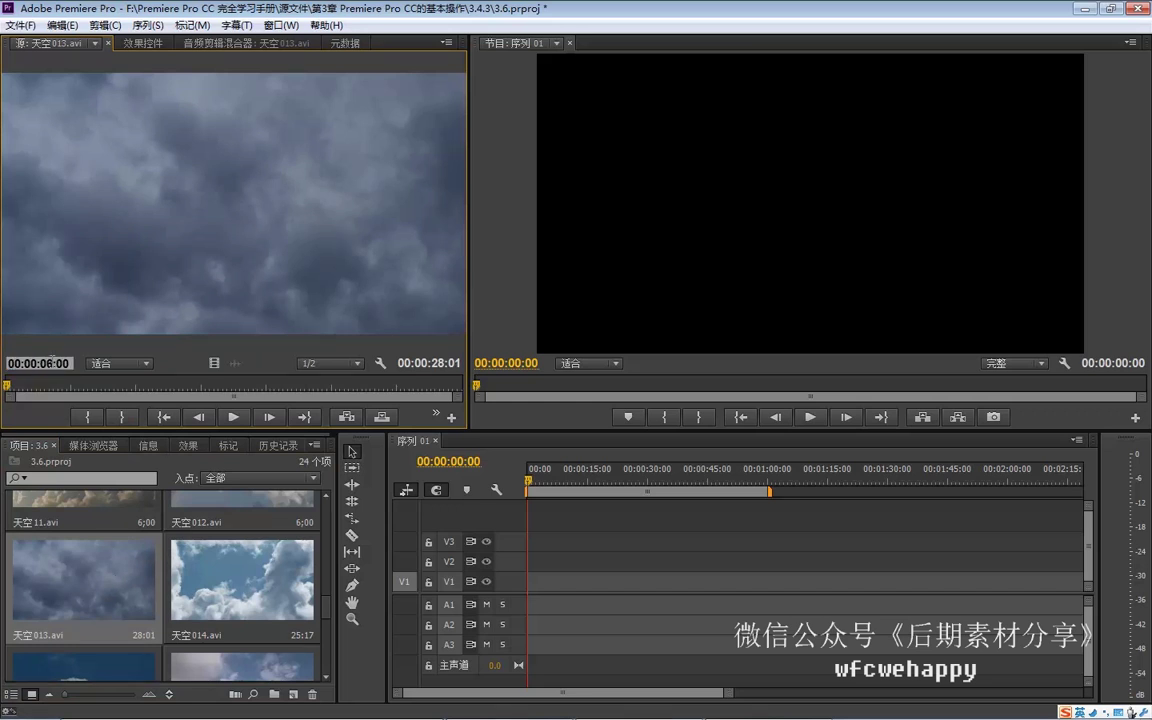
key("Return")
left_click(121, 416)
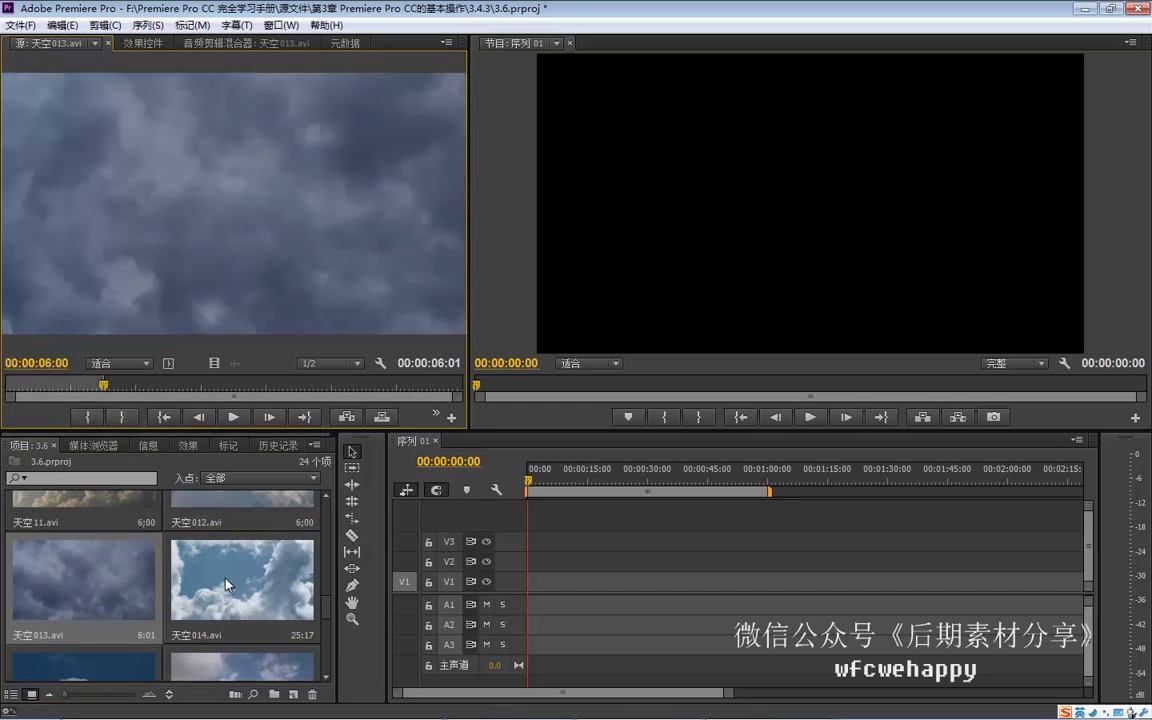
left_click_drag(215, 560, 222, 305)
left_click(44, 363)
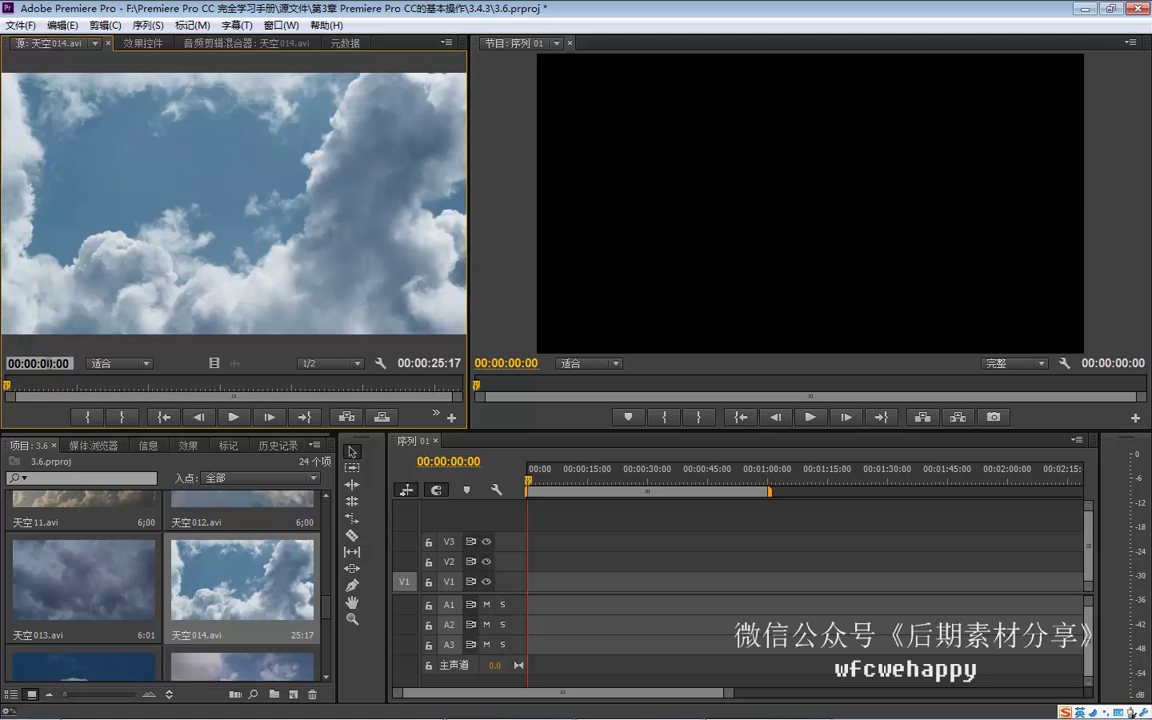
type("600")
key("Return")
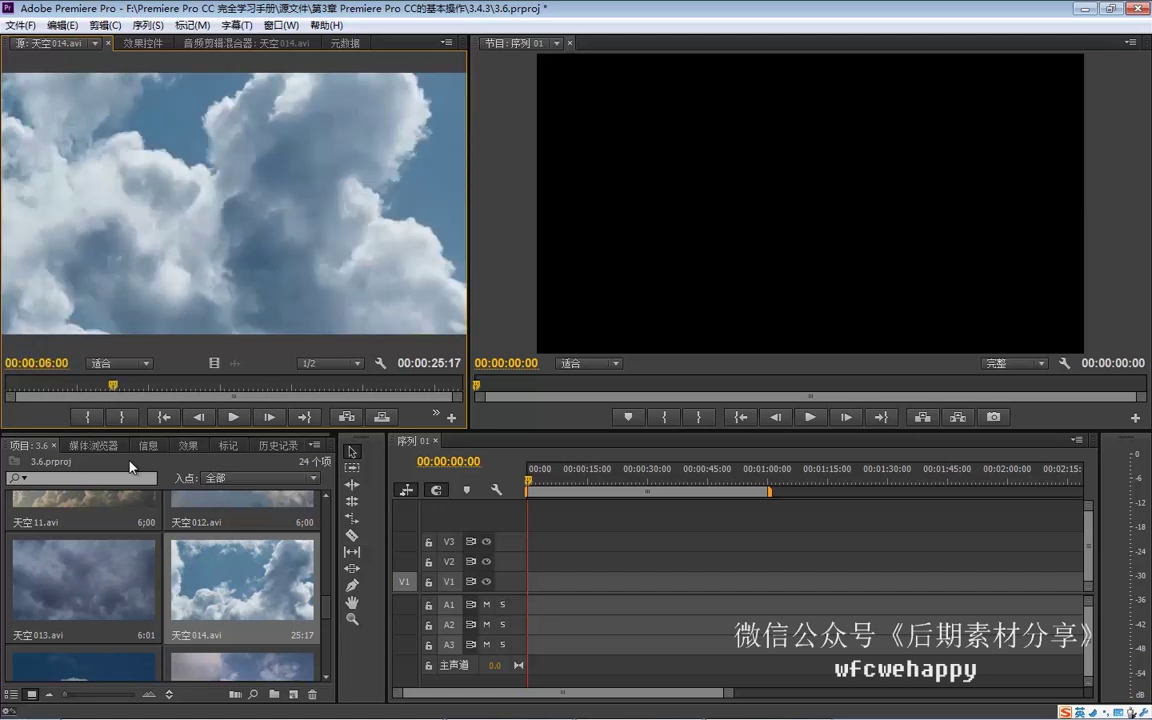
left_click(121, 416)
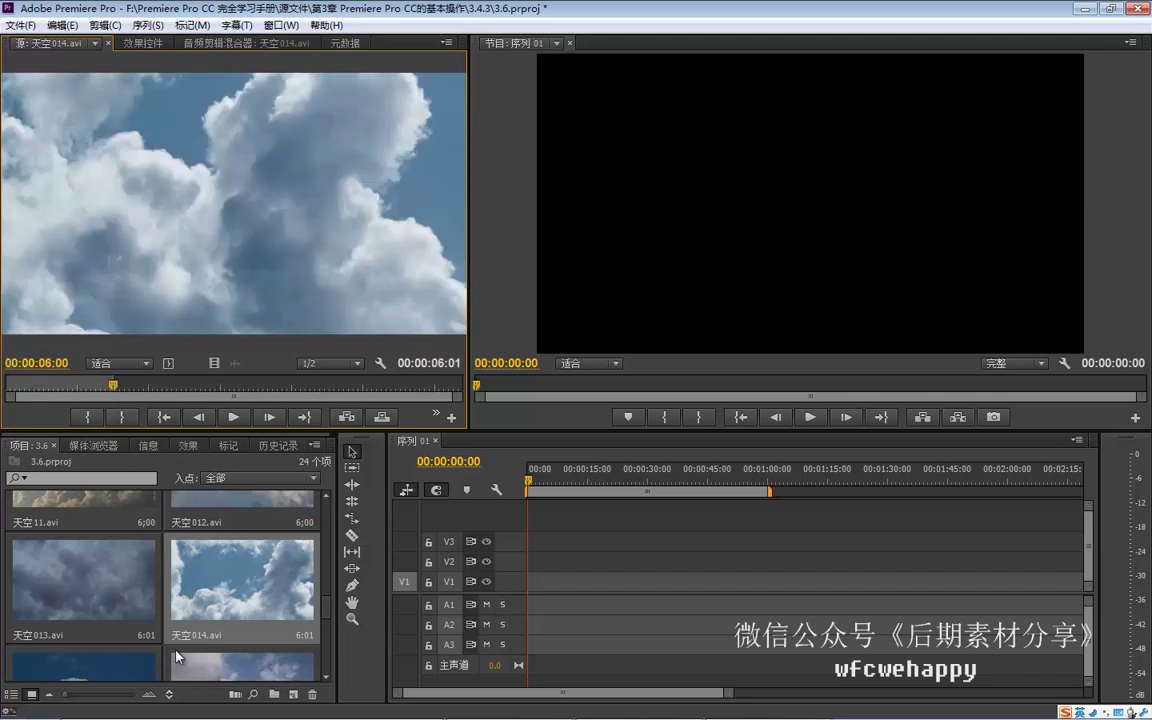
scroll(108, 574, "down", 2)
left_click_drag(99, 545, 147, 268)
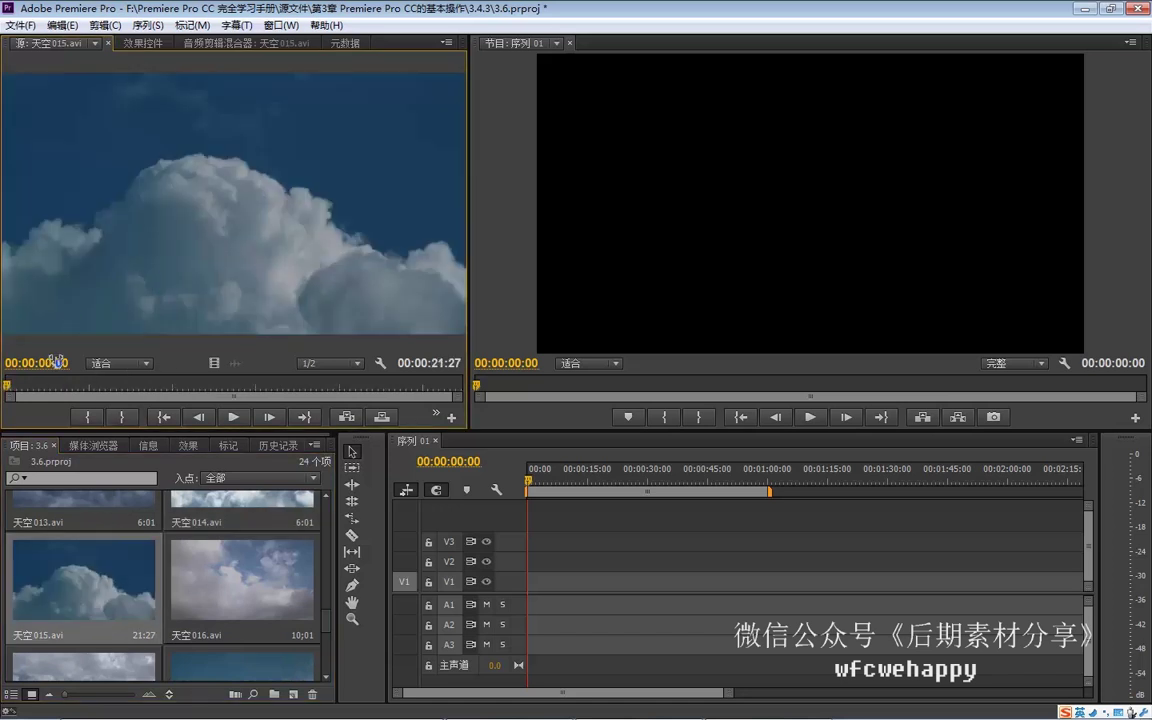
left_click(46, 363)
left_click(48, 363)
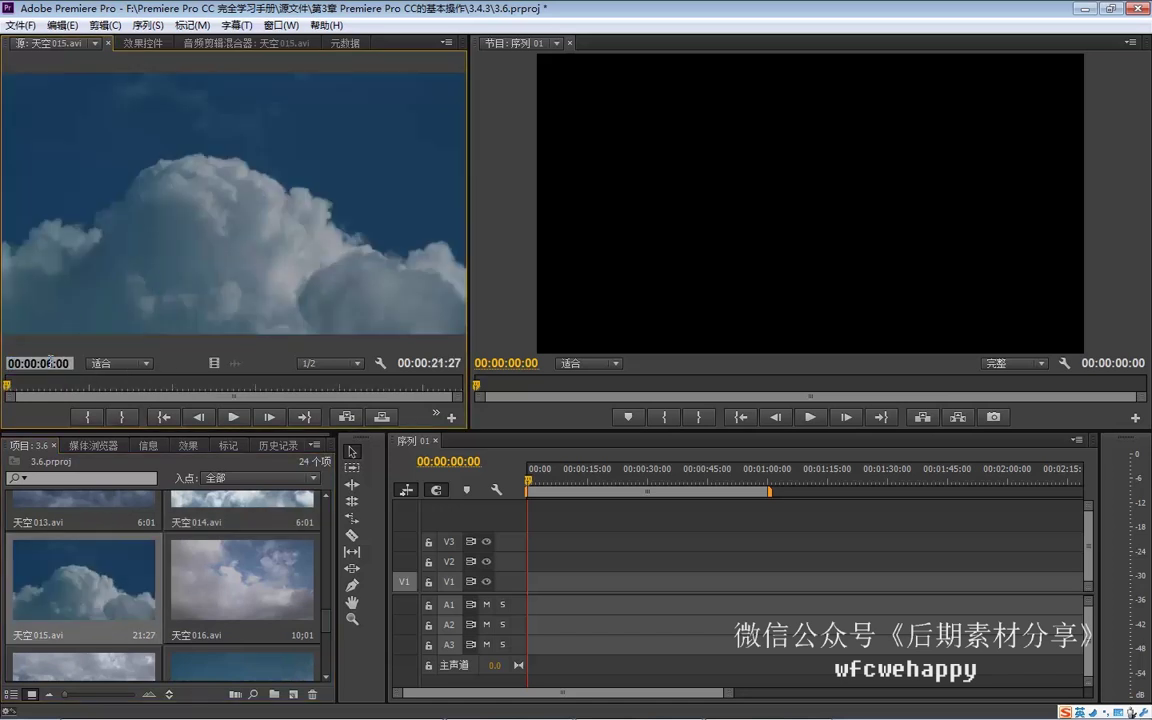
type("600")
key("Return")
left_click(121, 417)
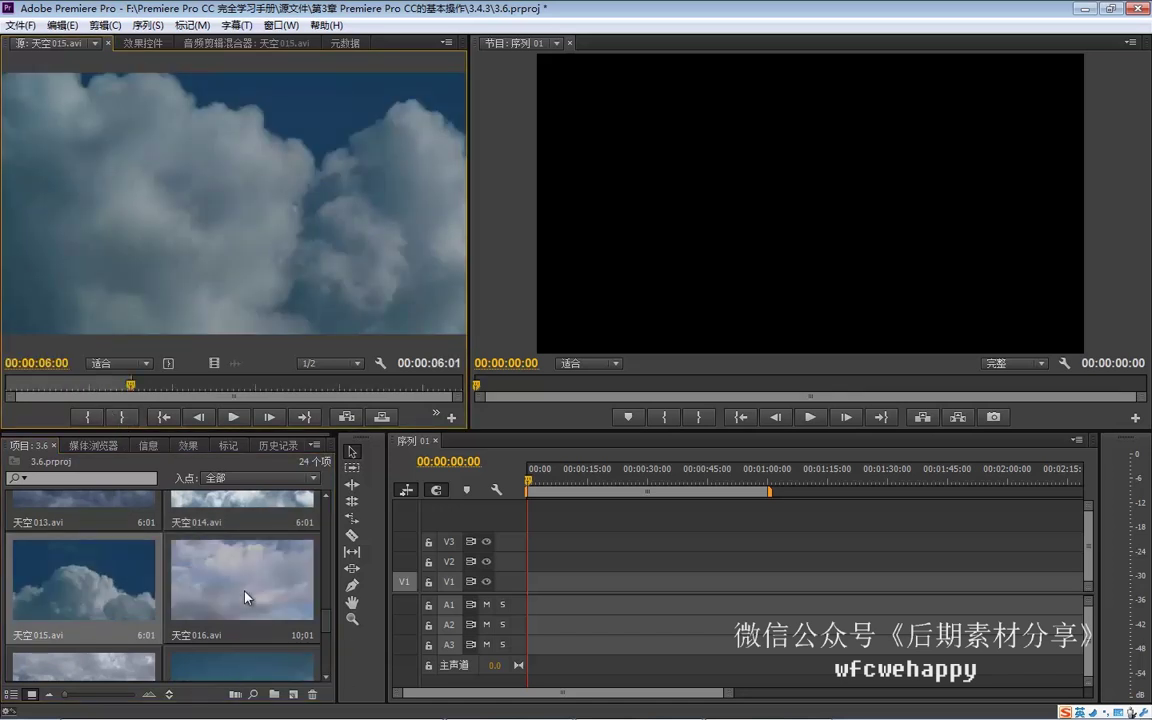
left_click_drag(222, 531, 211, 329)
left_click(48, 363)
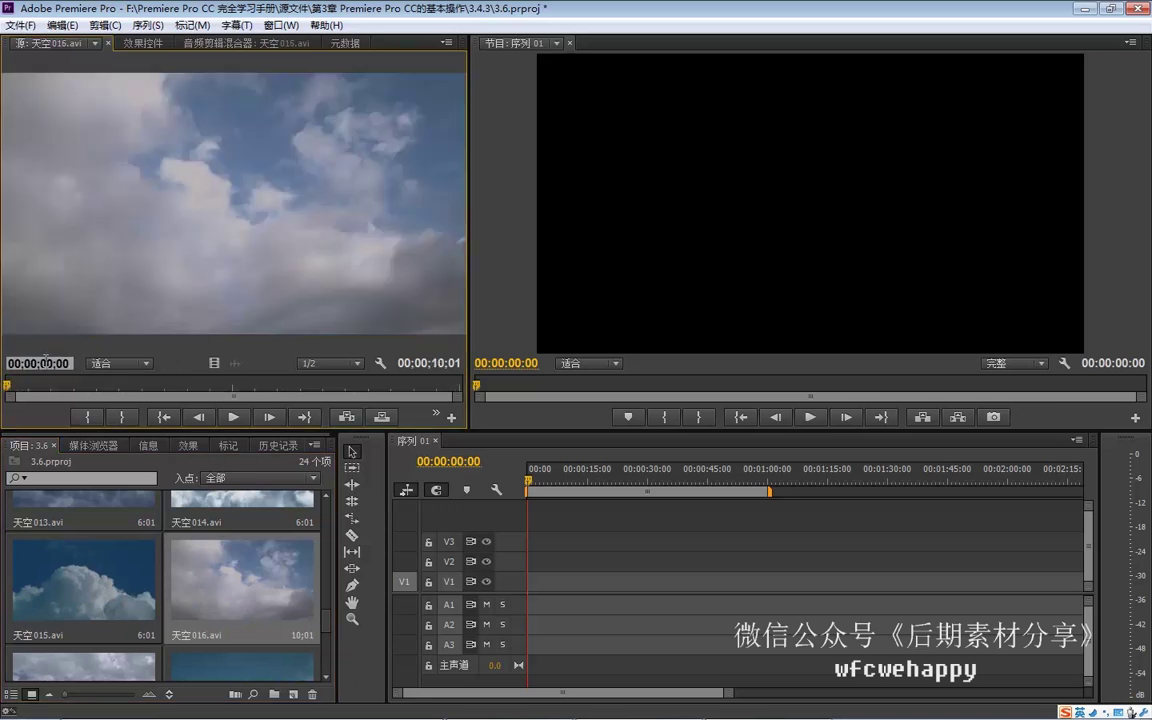
type("600")
key("Return")
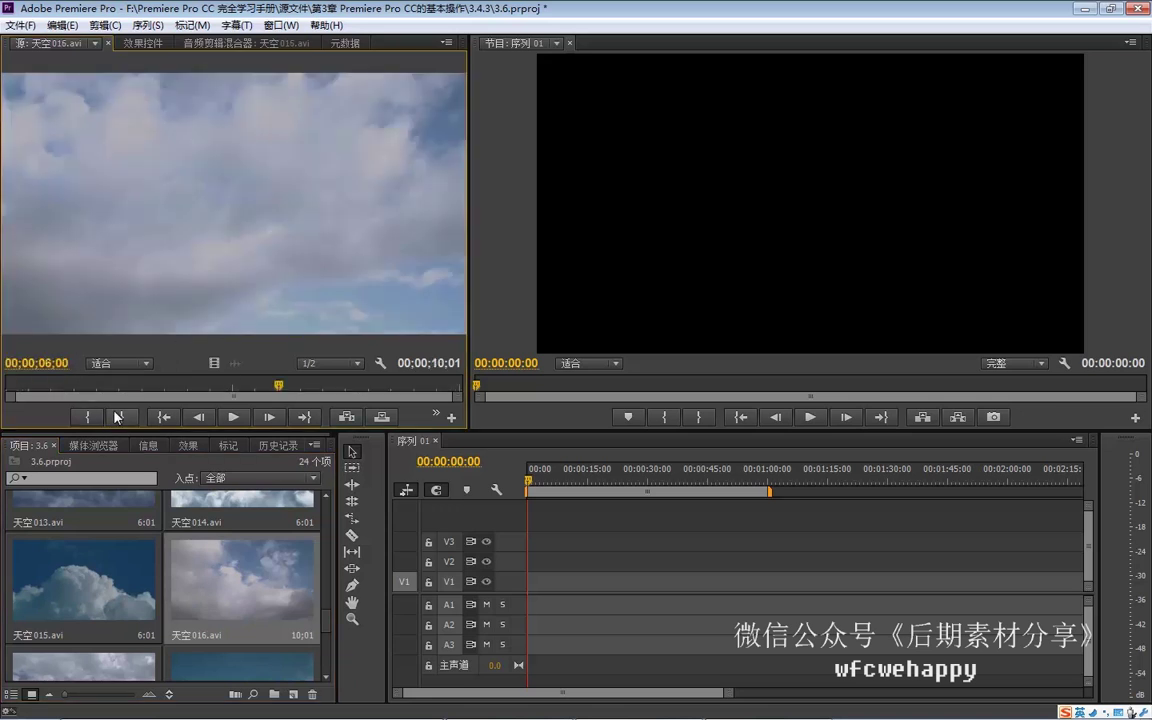
left_click(121, 417)
Give 天空17, 天空18 and 天空19 out points at 6;00
scroll(146, 544, "down", 1)
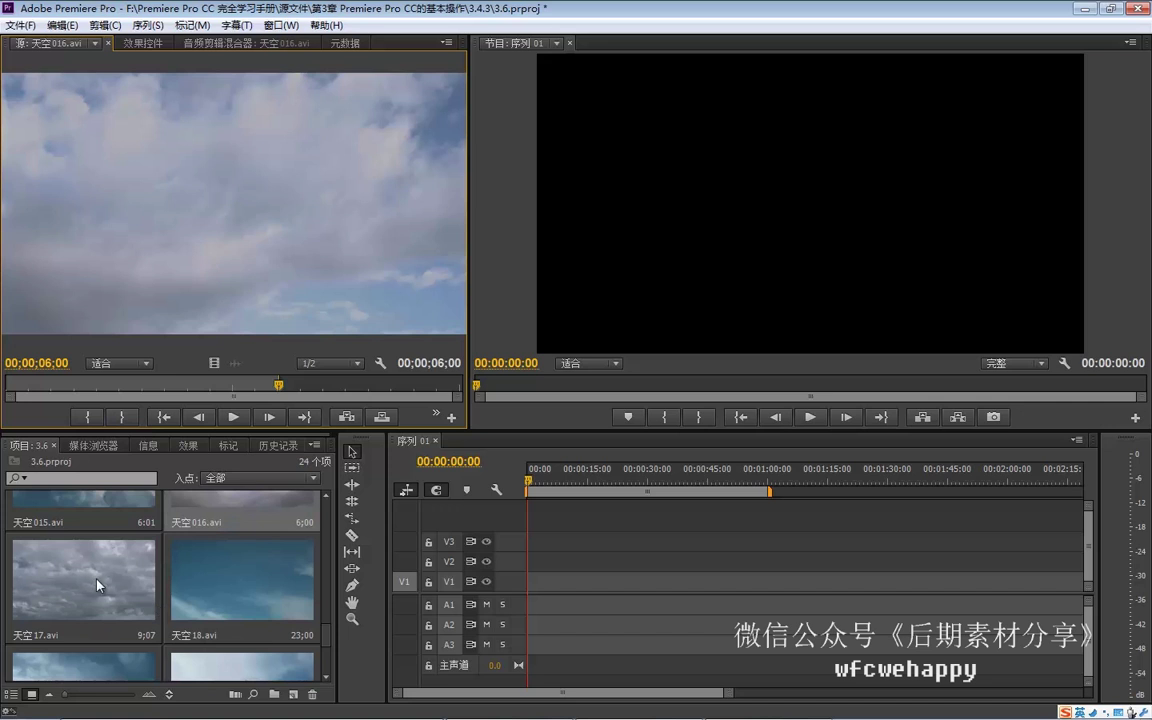
left_click_drag(98, 584, 86, 326)
left_click(48, 363)
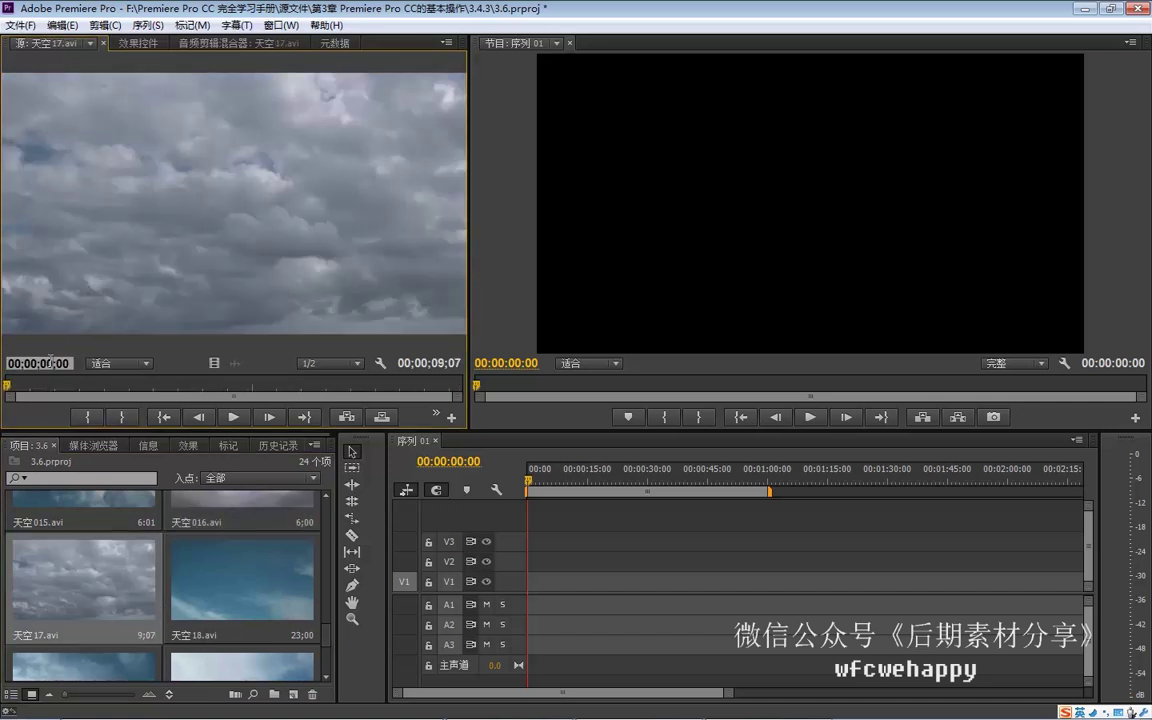
type("600")
key("Return")
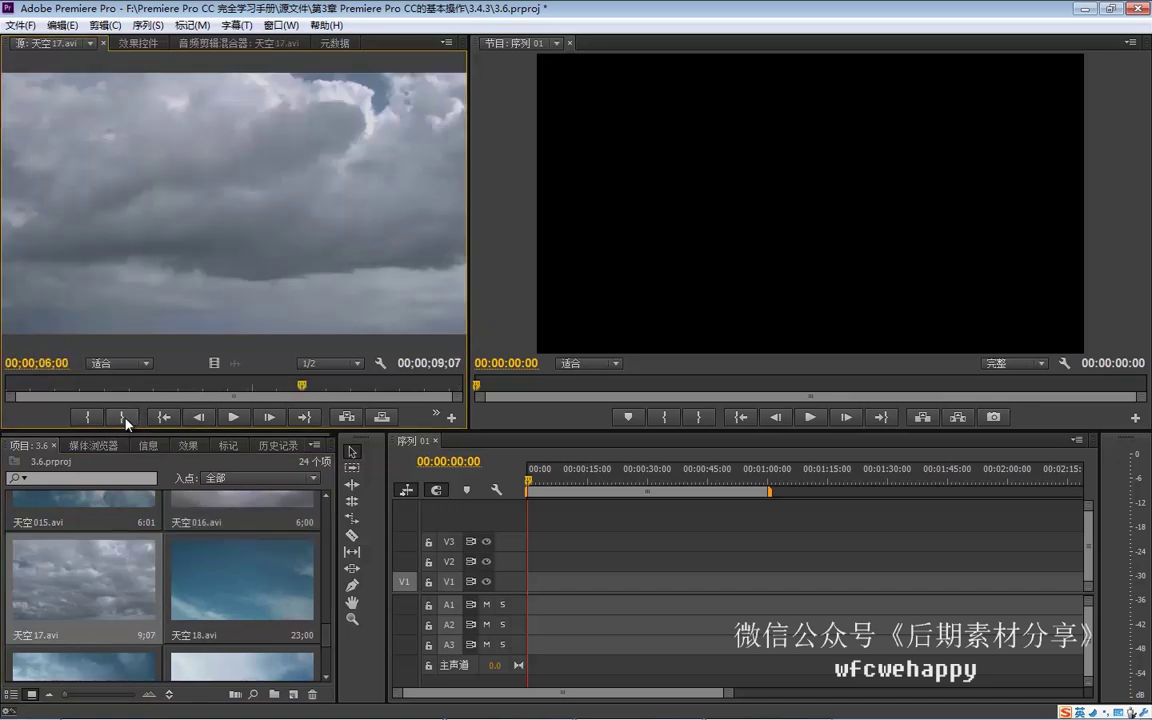
left_click(121, 417)
left_click_drag(194, 591, 180, 231)
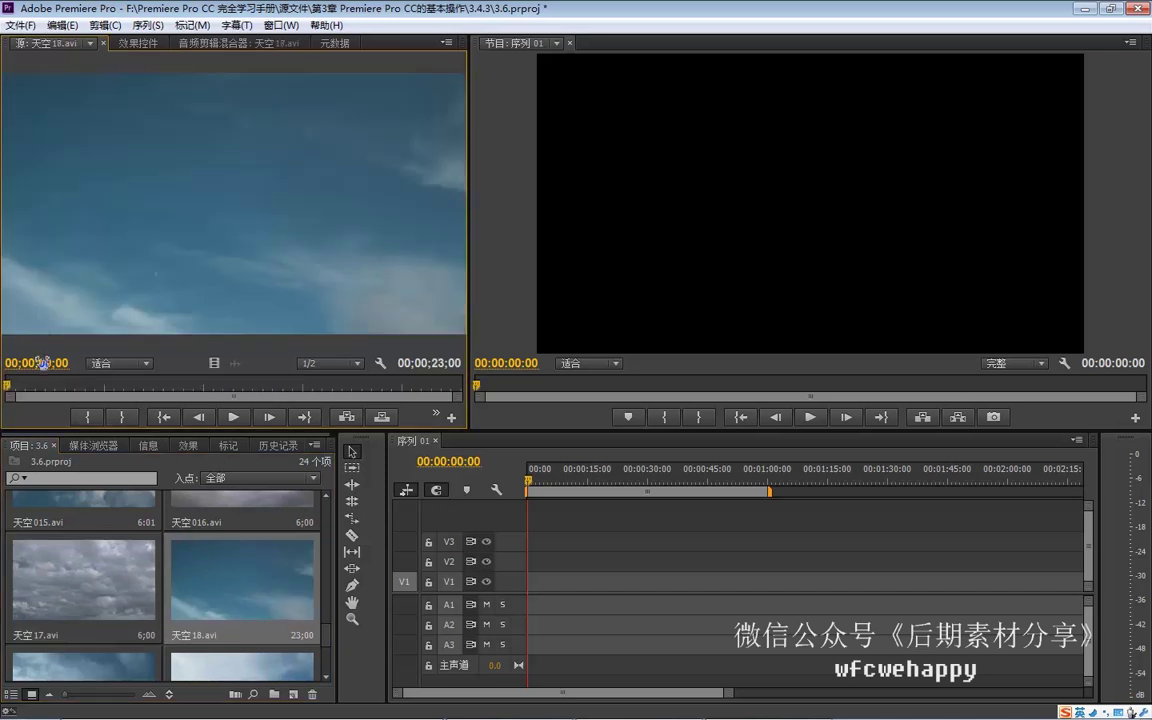
left_click(48, 363)
type("600")
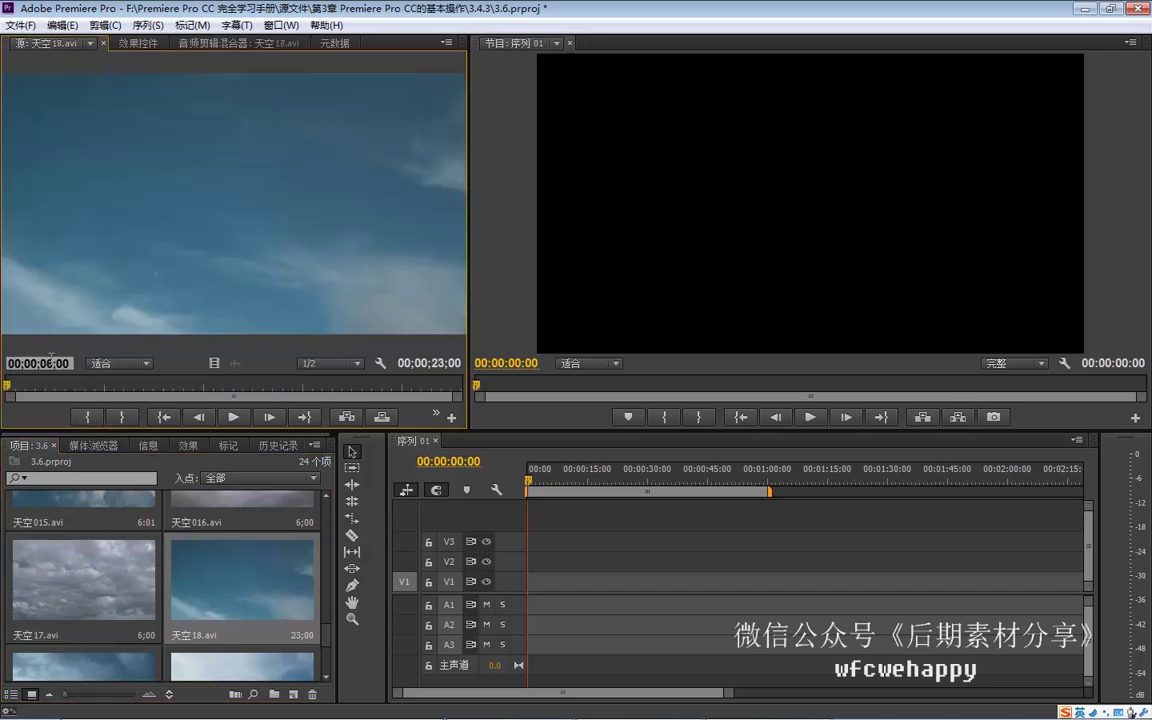
key("Return")
left_click(121, 419)
scroll(138, 507, "down", 2)
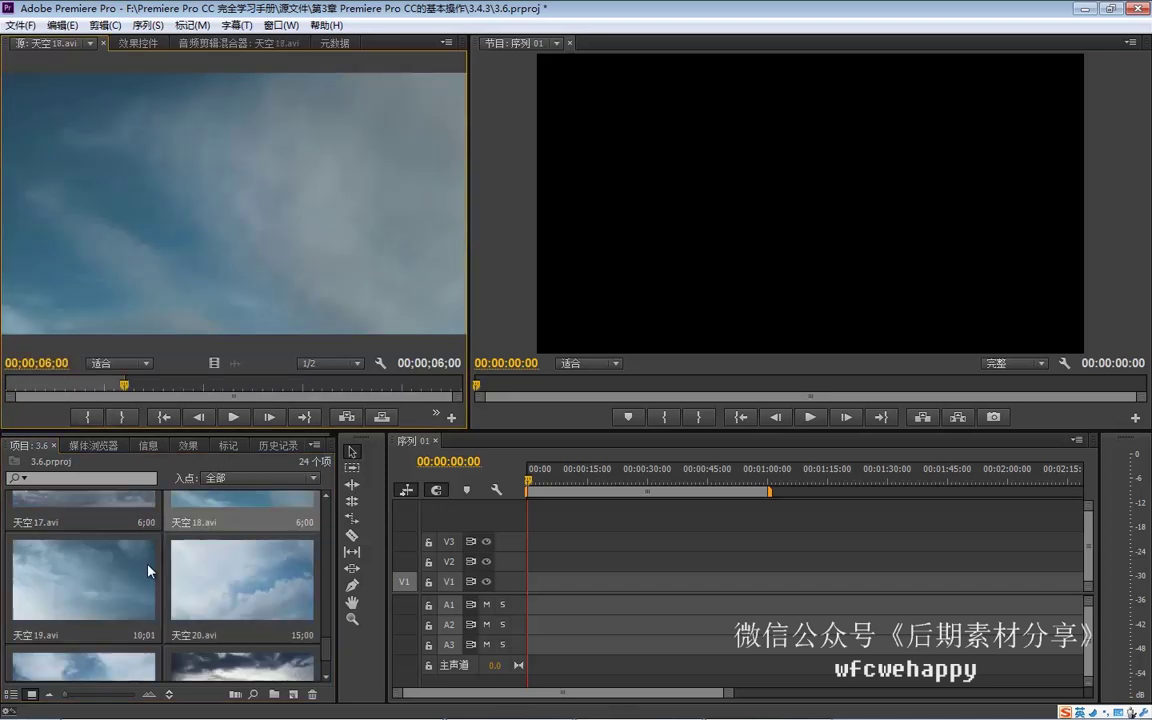
left_click_drag(102, 525, 115, 308)
left_click(49, 363)
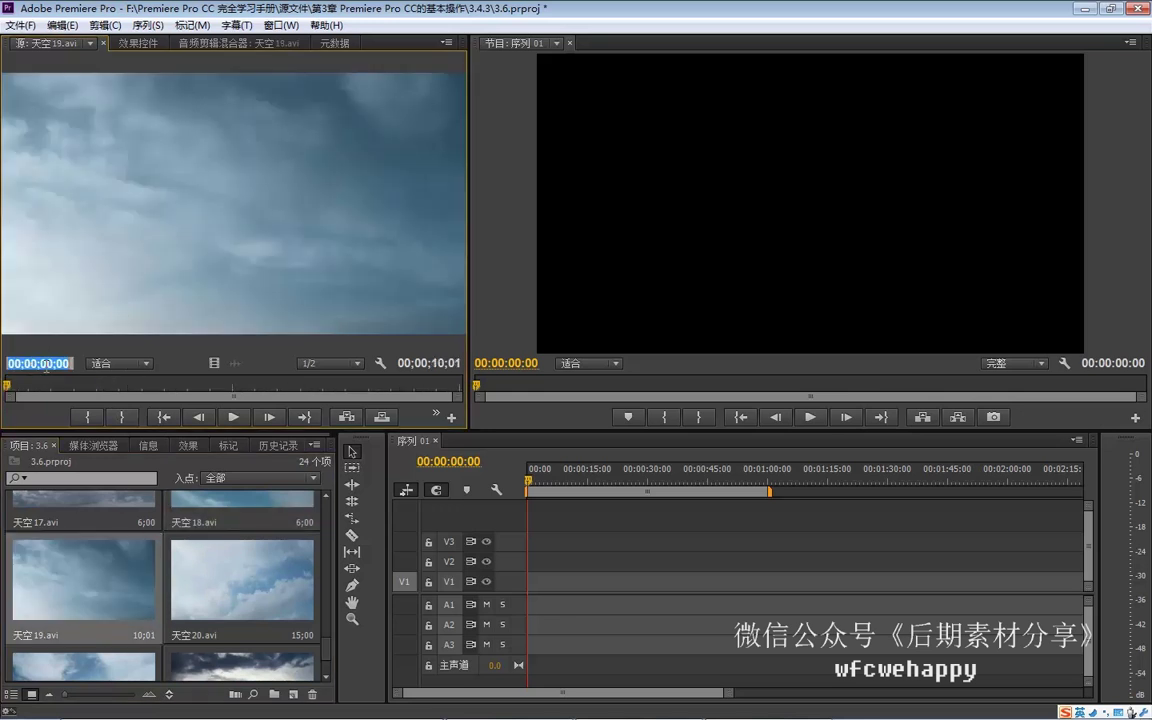
type("600")
key("Return")
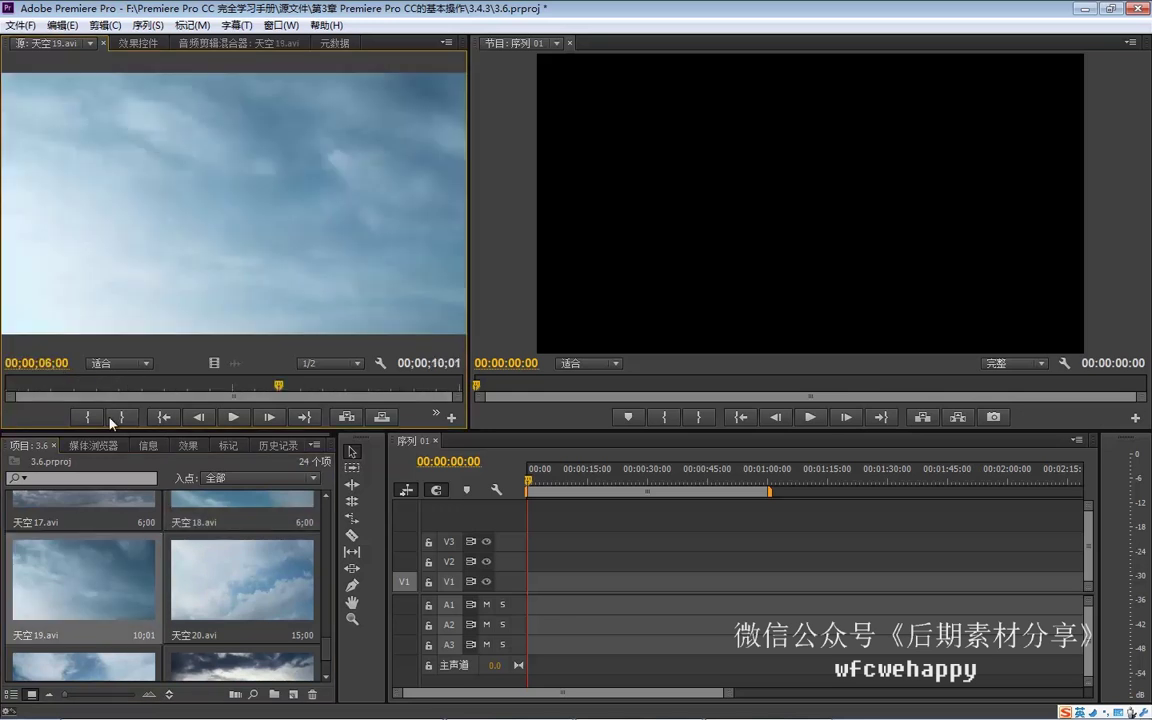
left_click(121, 416)
Mark 6;00 out points on 天空20 and 天空21, then cue 天空22 to 6 seconds
left_click_drag(214, 599, 239, 252)
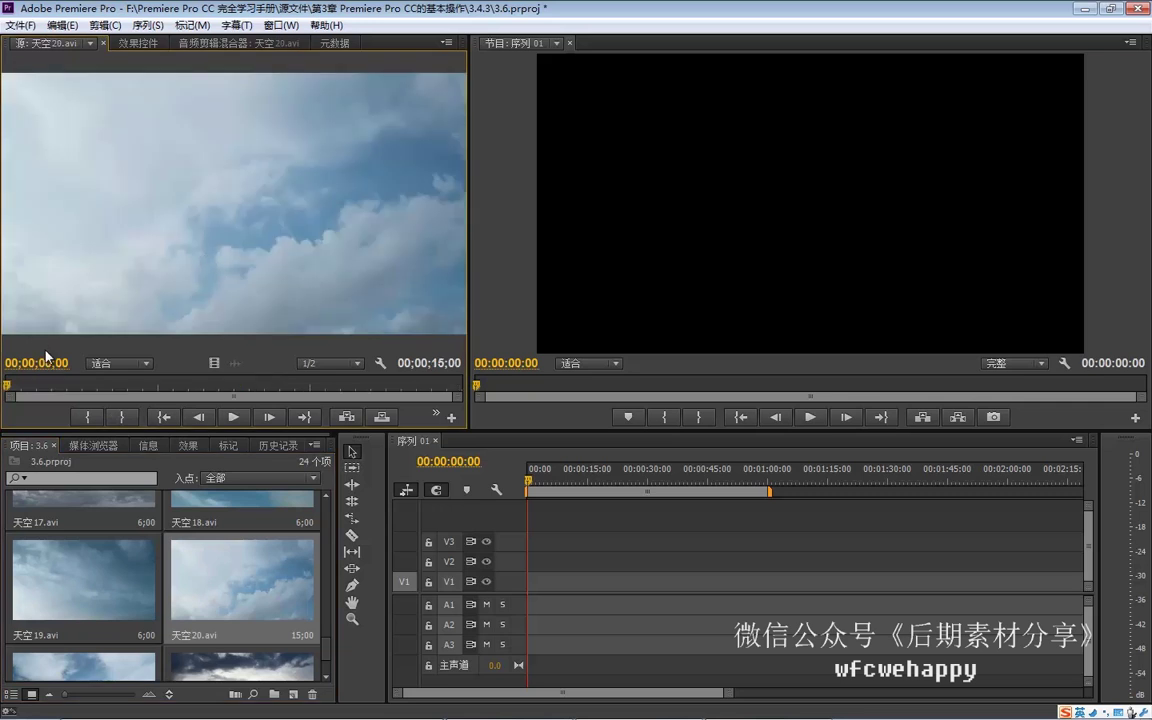
left_click(45, 363)
type("600")
key("Return")
left_click(119, 417)
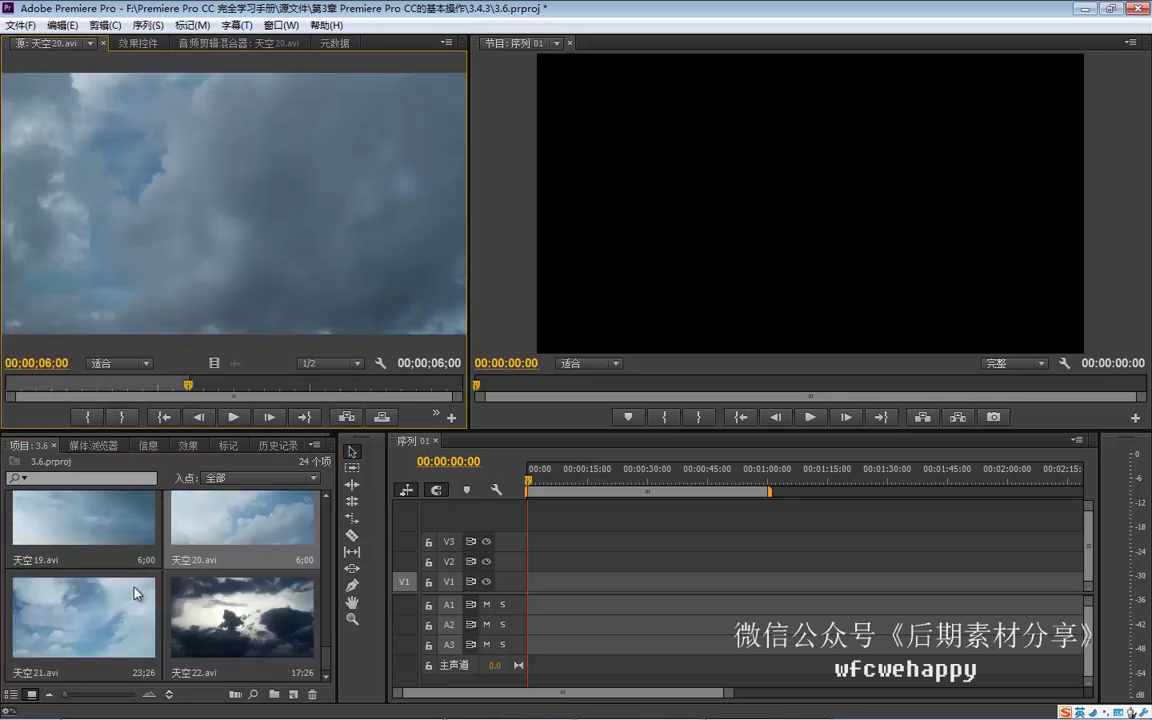
scroll(130, 585, "down", 1)
double_click(97, 612)
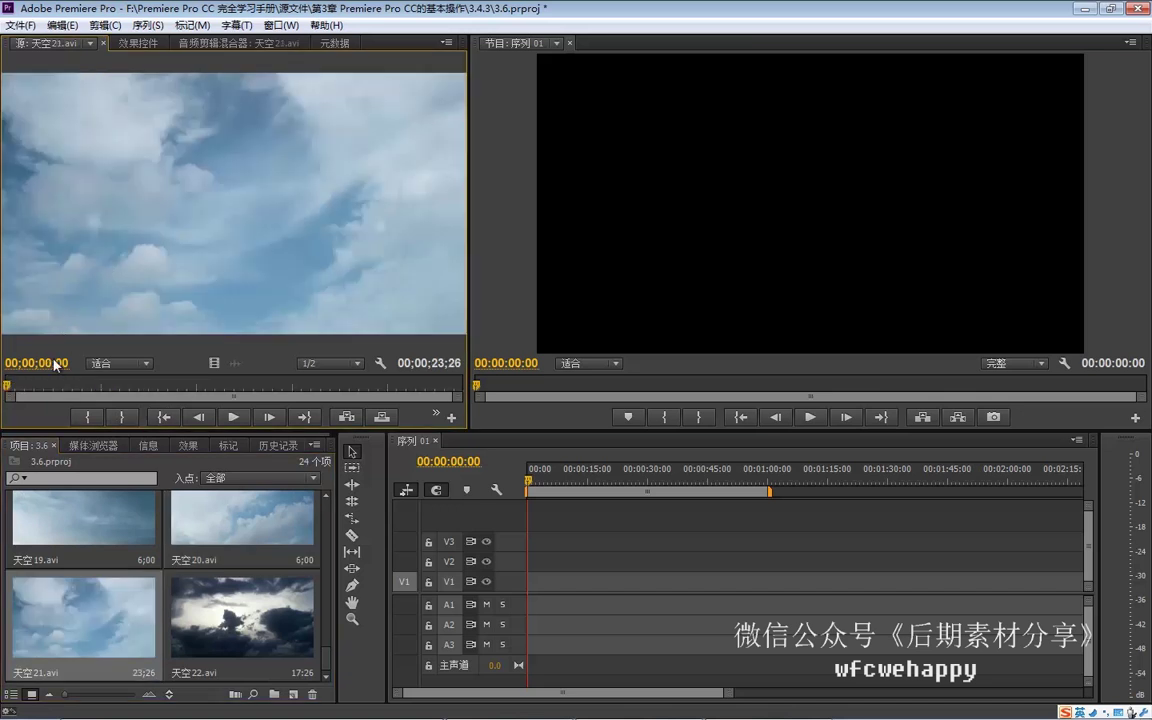
left_click(50, 363)
type("600")
key("Return")
left_click(121, 417)
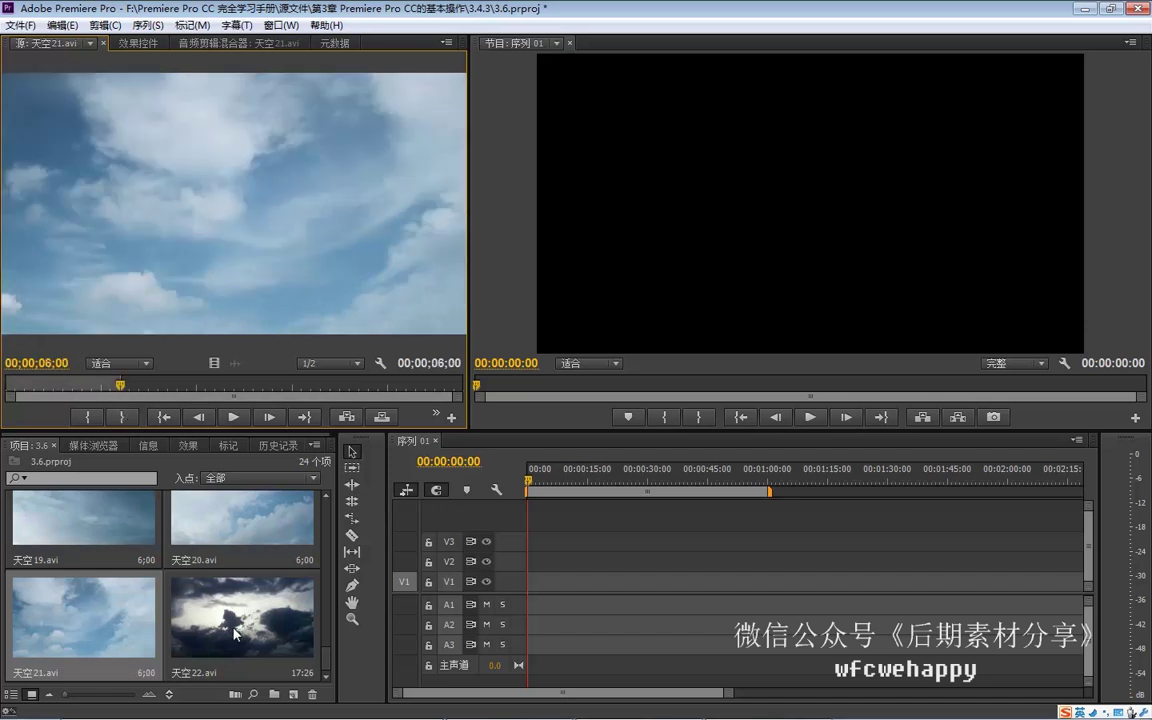
double_click(215, 595)
left_click(40, 363)
type("600")
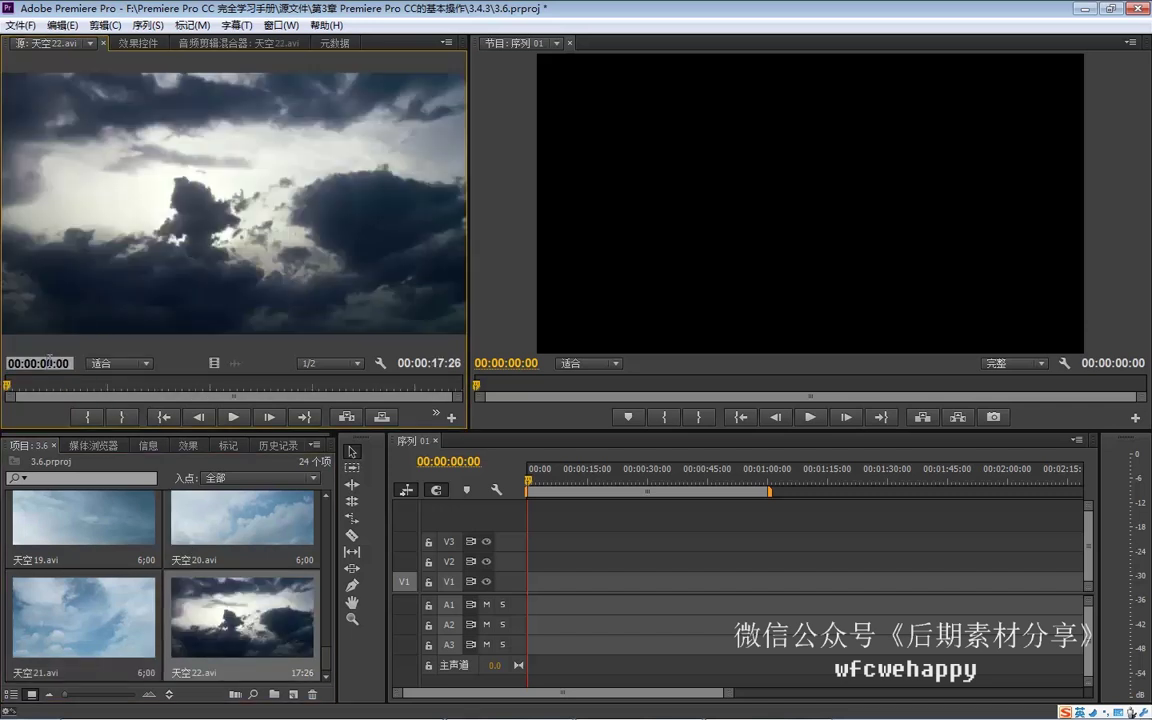
key("Return")
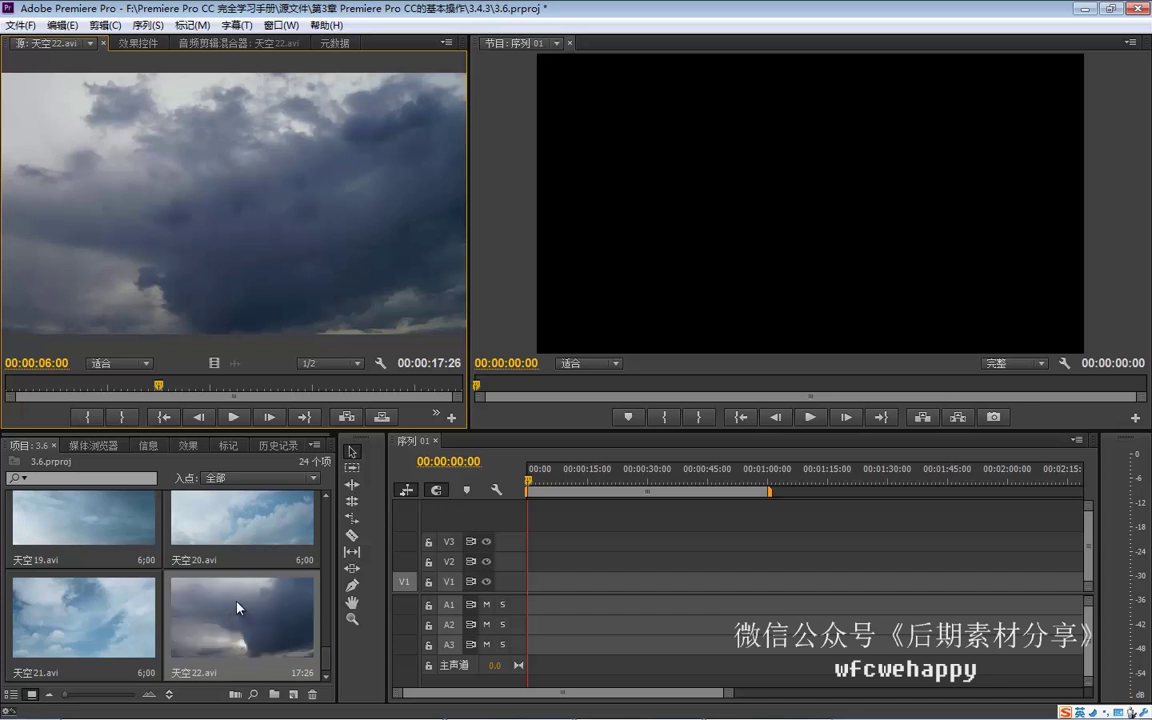
scroll(237, 603, "up", 3)
scroll(237, 597, "up", 3)
scroll(237, 597, "up", 3)
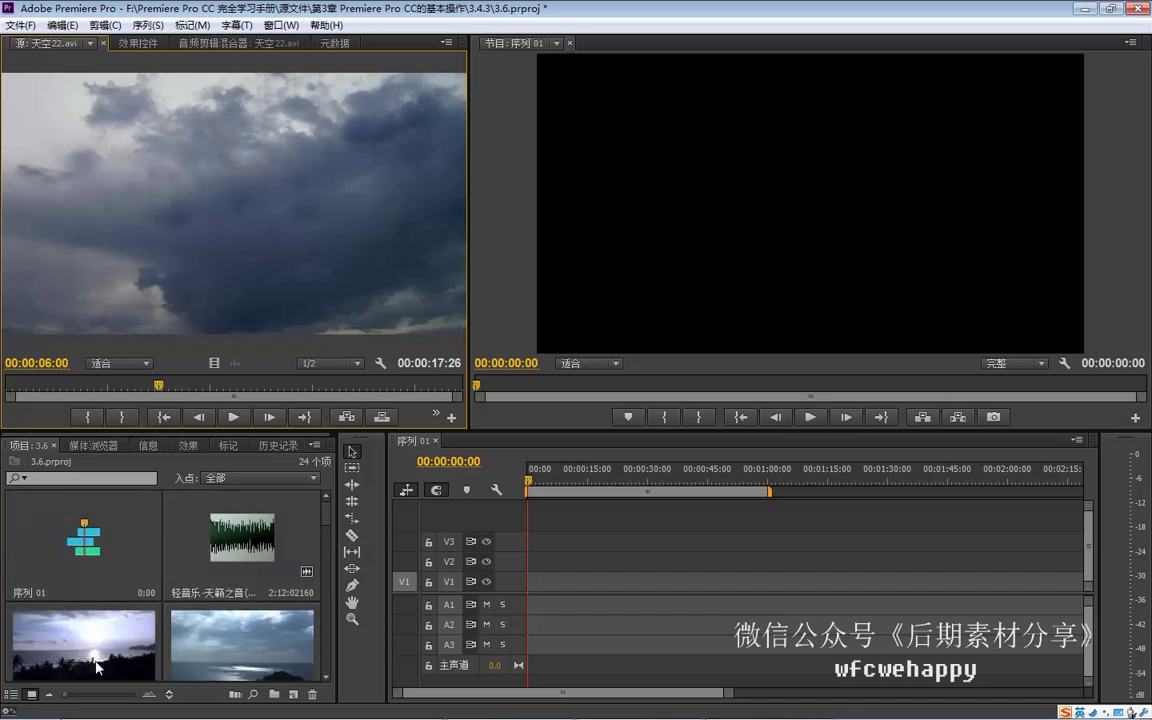
Select all project clips and drop them end to end onto V1 of 序列 01
key("ctrl+a")
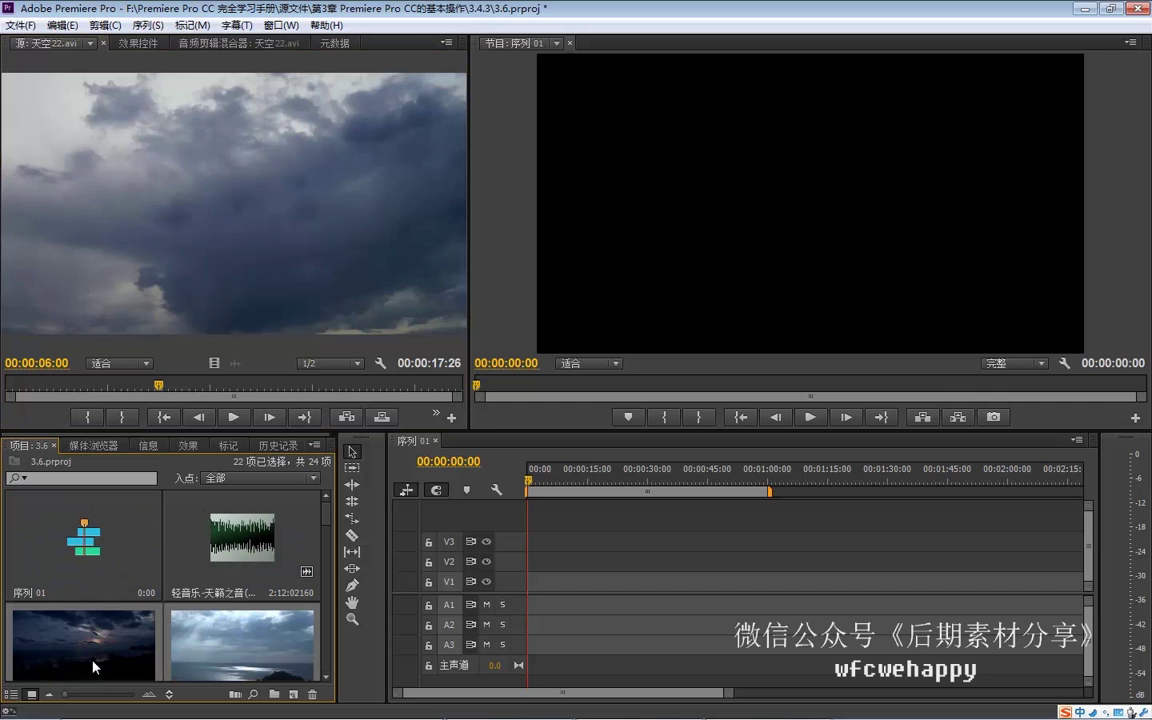
scroll(93, 667, "down", 3)
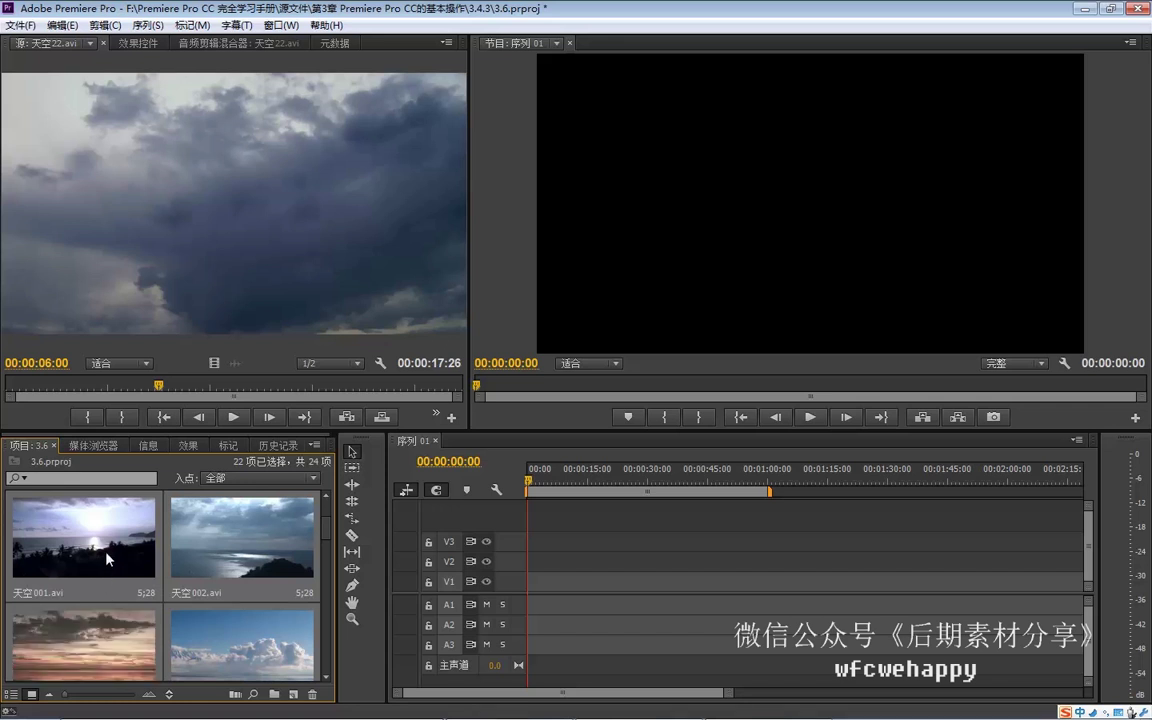
mouse_move(90, 535)
left_mouse_down()
mouse_move(533, 607)
mouse_move(531, 597)
left_mouse_up()
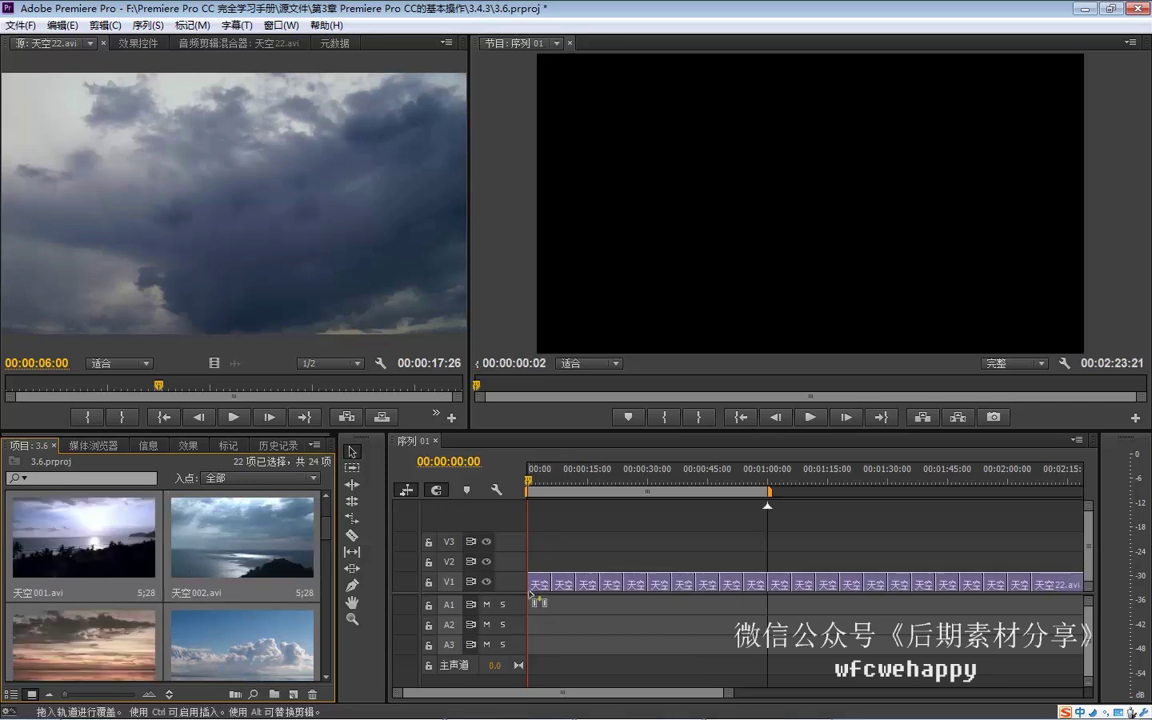
left_click_drag(531, 597, 532, 598)
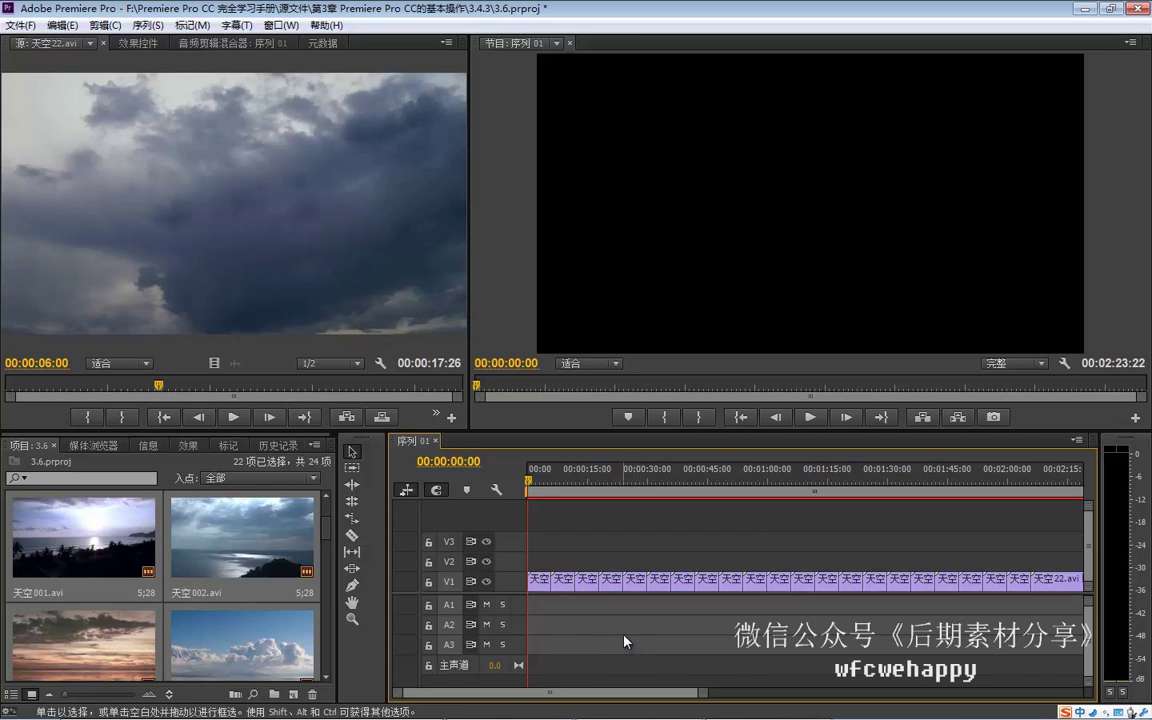
Place the 轻音乐-天籁之音 music clip on audio track A1
scroll(268, 540, "up", 2)
left_click(262, 545)
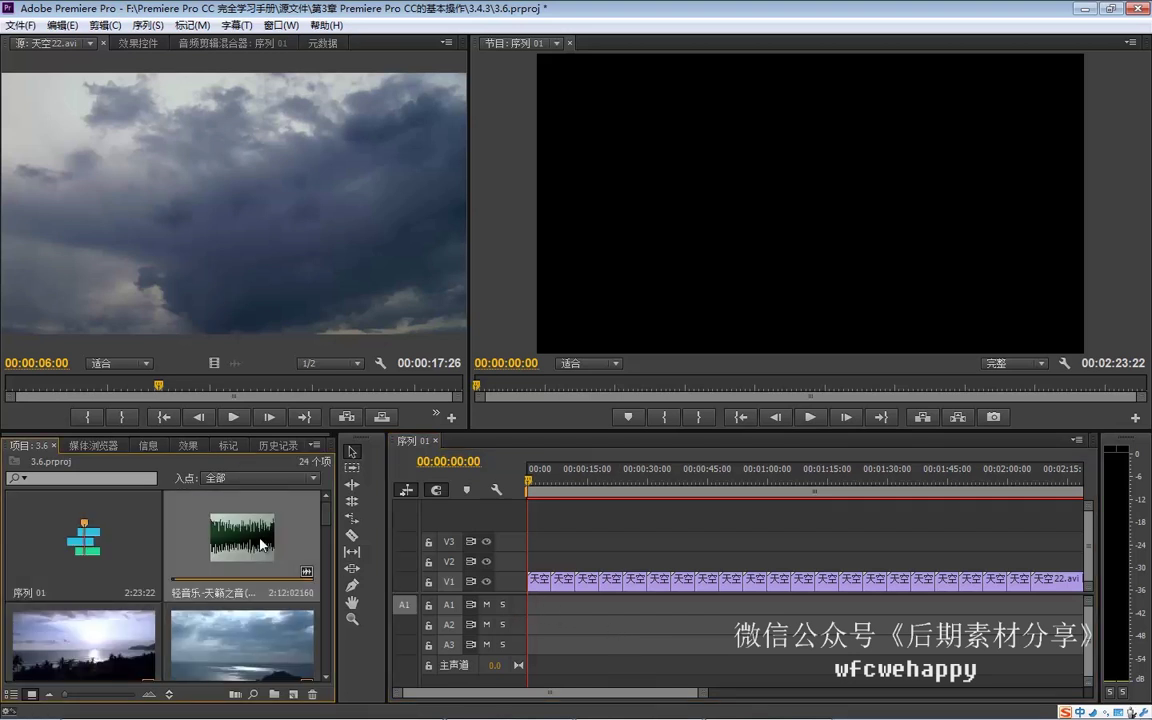
left_click_drag(256, 542, 525, 604)
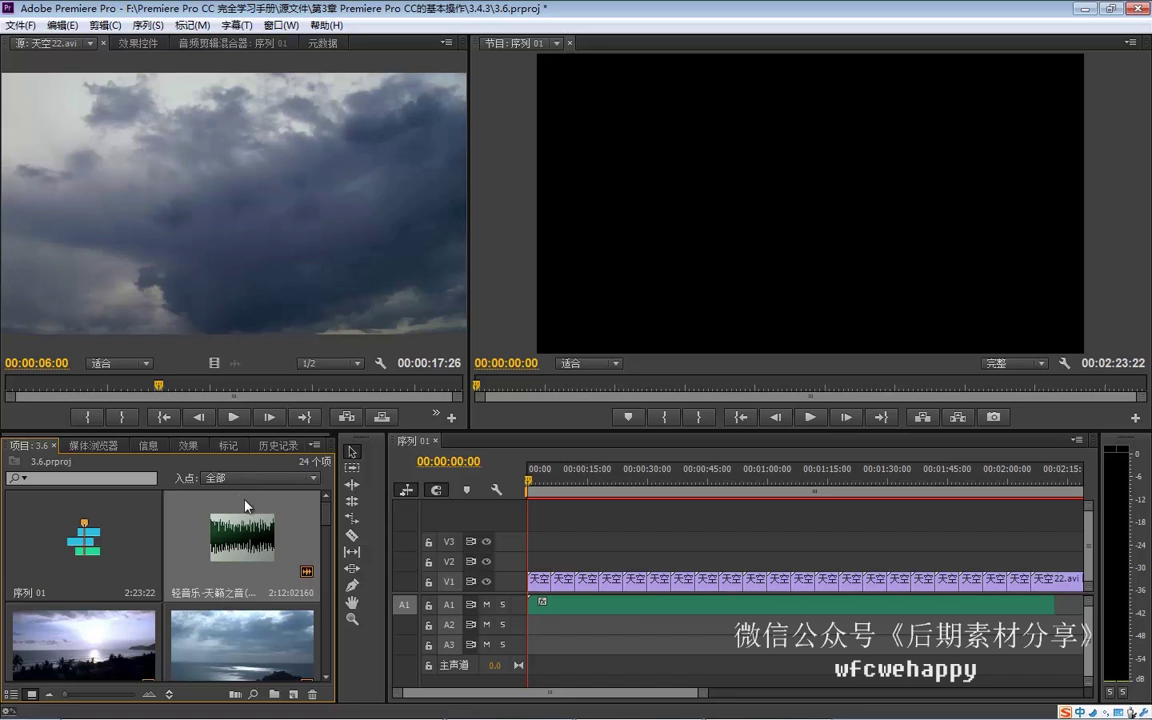
mouse_move(628, 692)
left_mouse_down()
mouse_move(649, 692)
mouse_move(613, 703)
mouse_move(652, 695)
left_mouse_up()
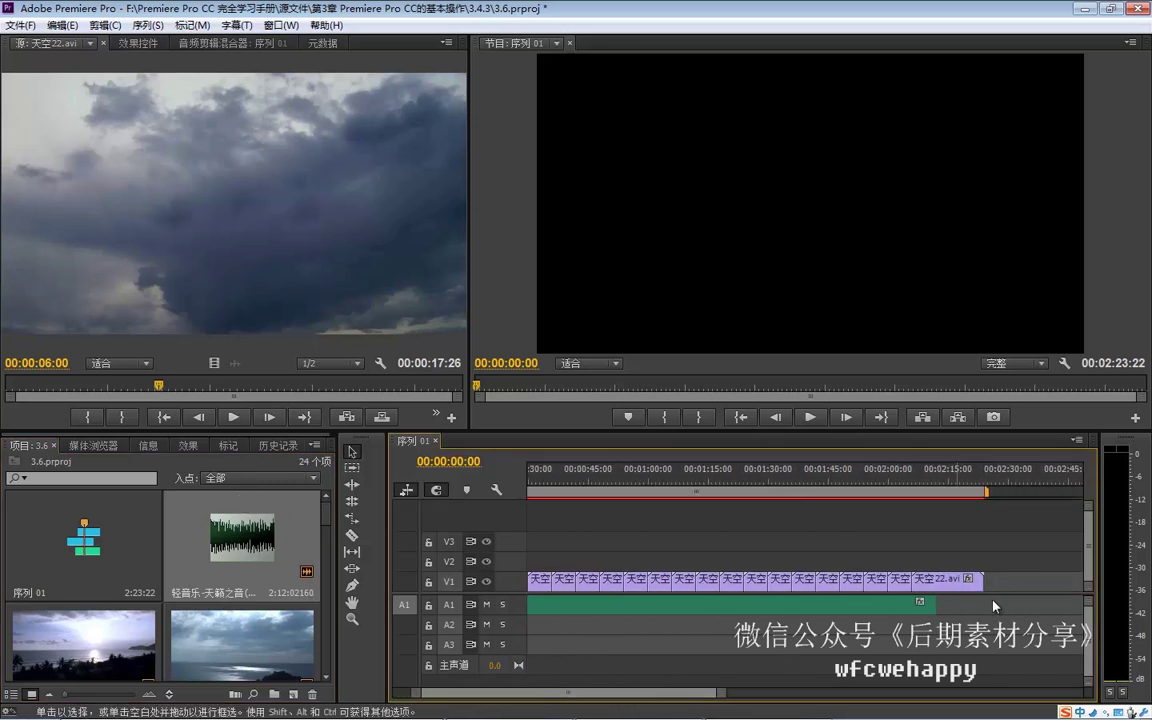
Remove 天空22.avi from V1 and reload it with a 6-second out point
left_click(953, 585)
key("Delete")
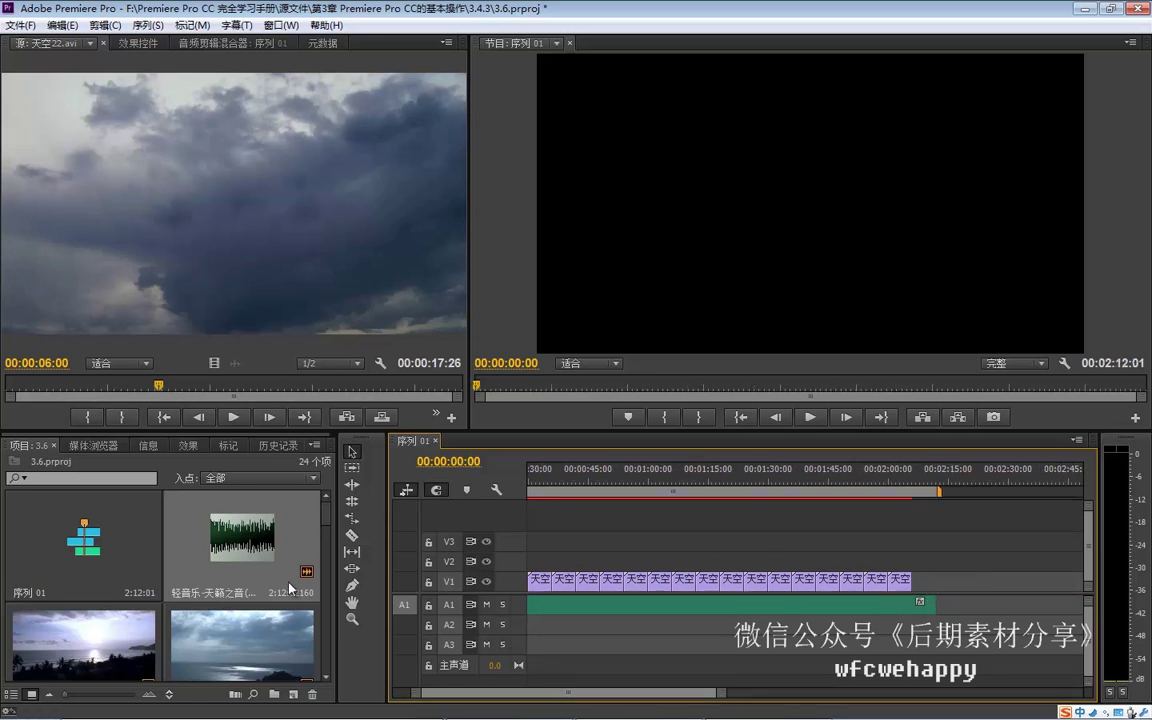
scroll(256, 526, "down", 5)
scroll(247, 533, "down", 5)
left_click(128, 321)
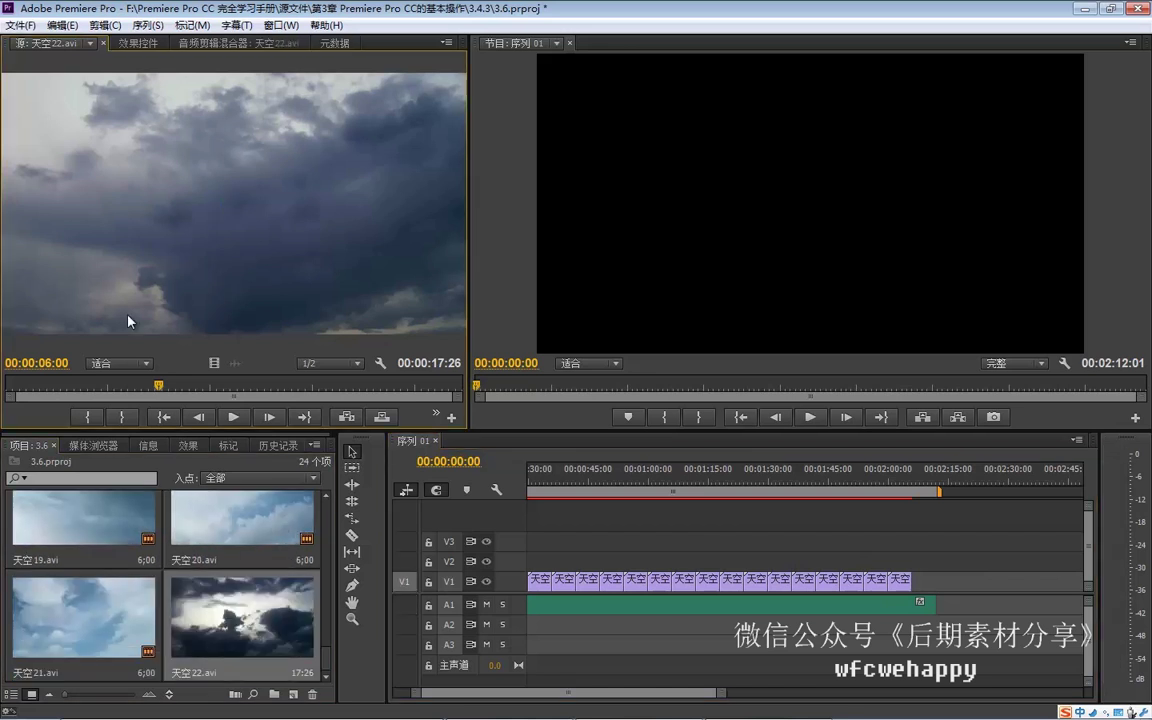
key("o")
Append the trimmed 天空22 to the end of V1 and play the sequence
mouse_move(207, 207)
left_mouse_down()
mouse_move(981, 553)
mouse_move(922, 590)
left_mouse_up()
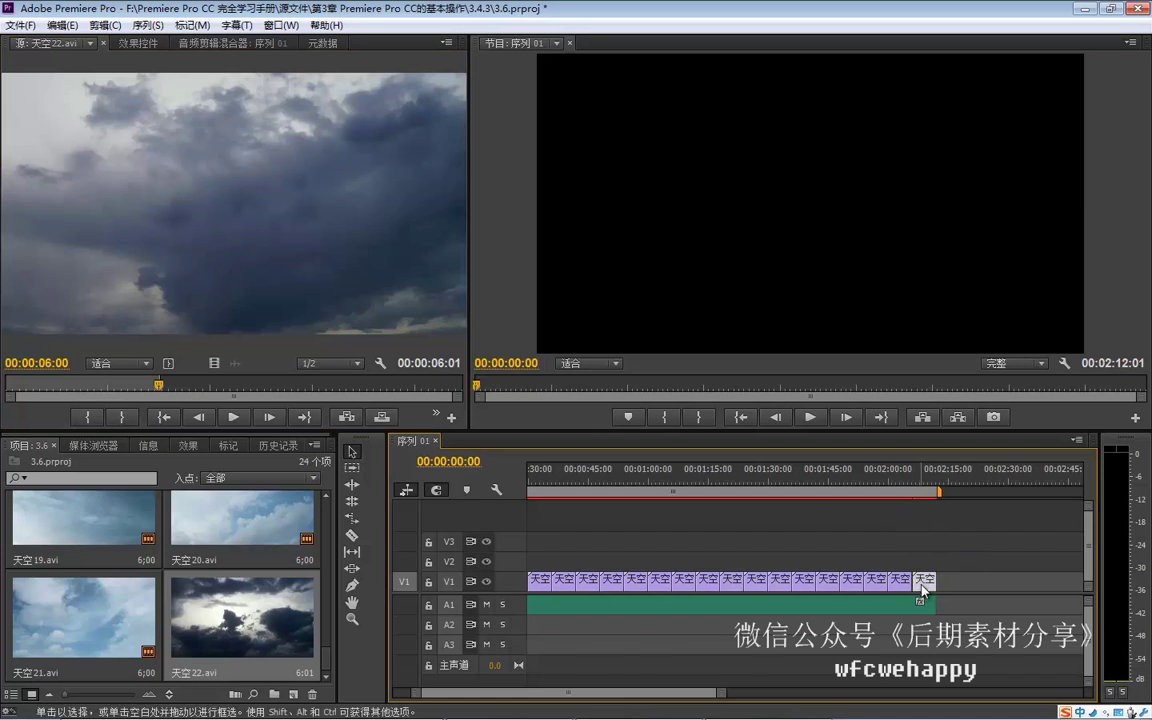
left_click_drag(663, 692, 584, 687)
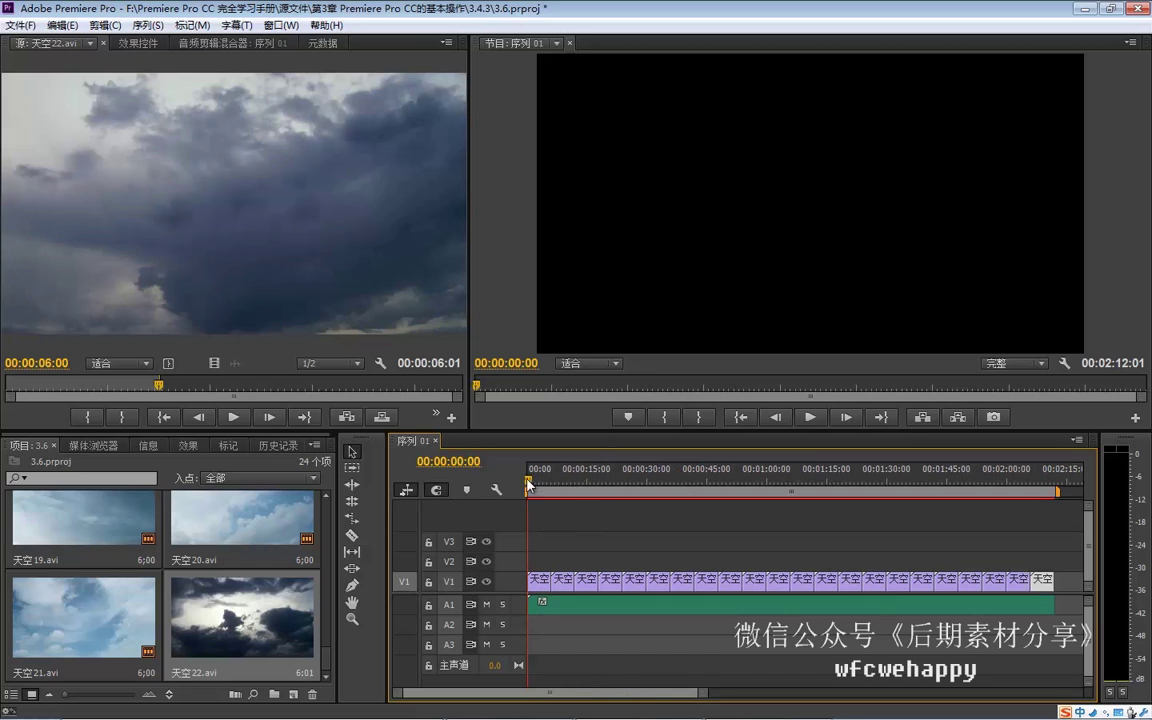
key("space")
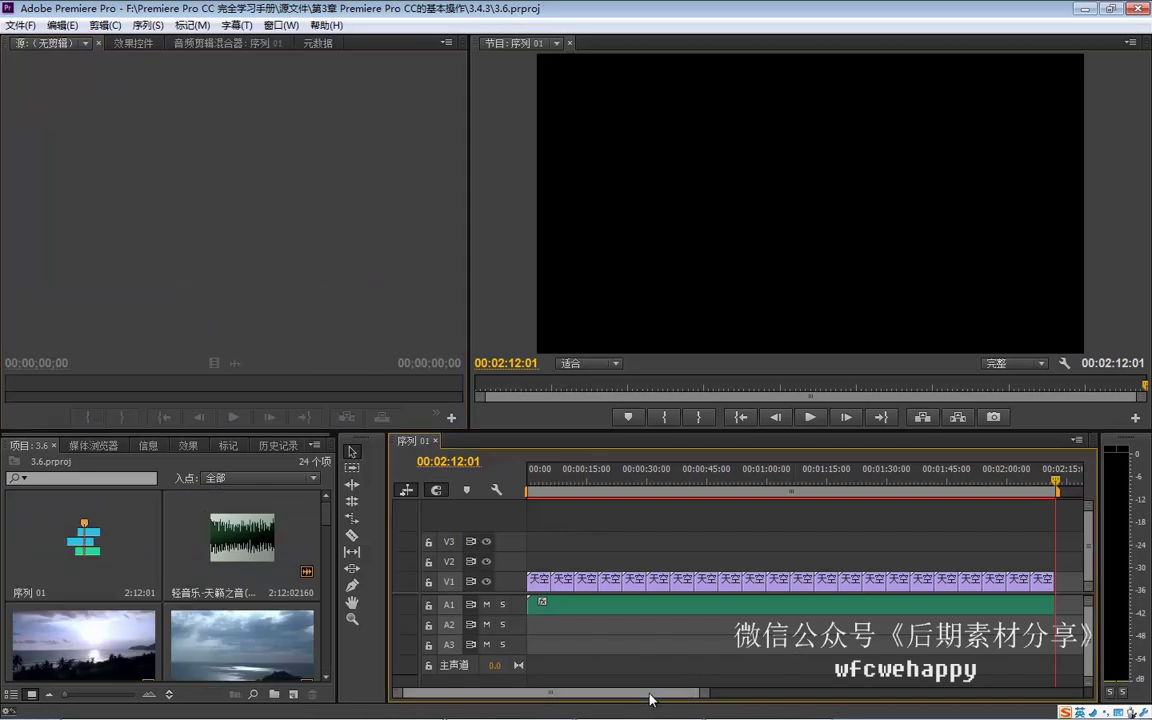
Zoom the timeline to 00:00 and lift 天空003 onto V2 at the sequence start
left_click_drag(700, 698, 676, 698)
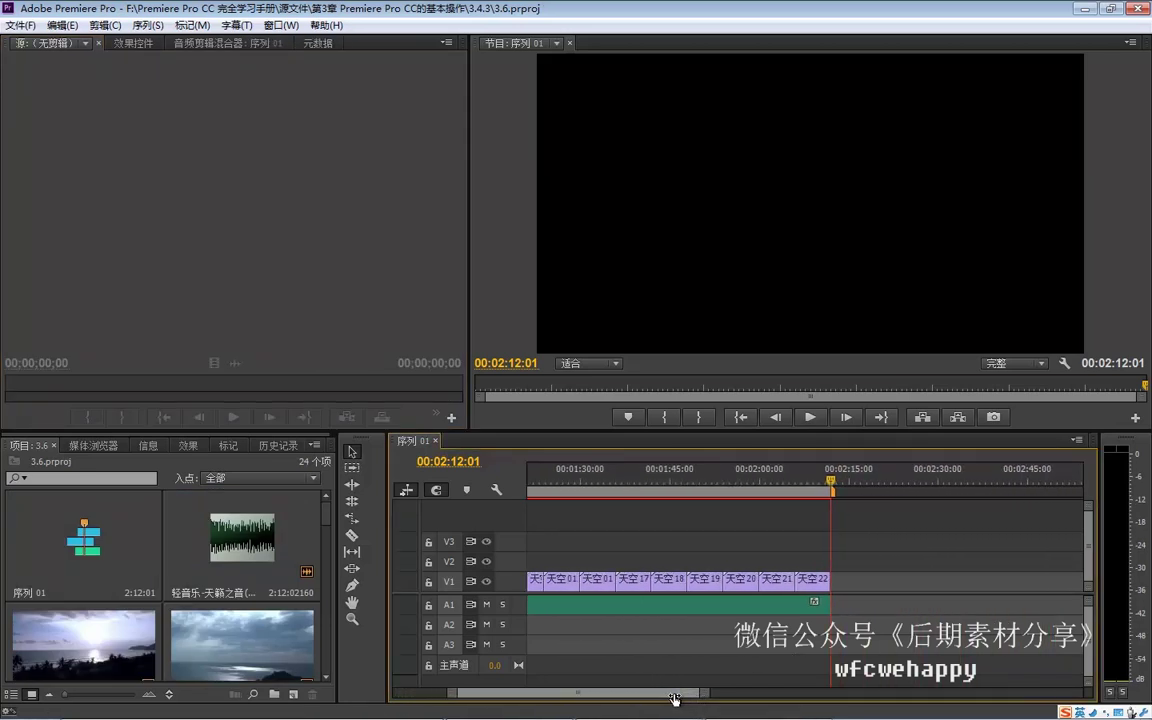
left_click_drag(697, 698, 690, 697)
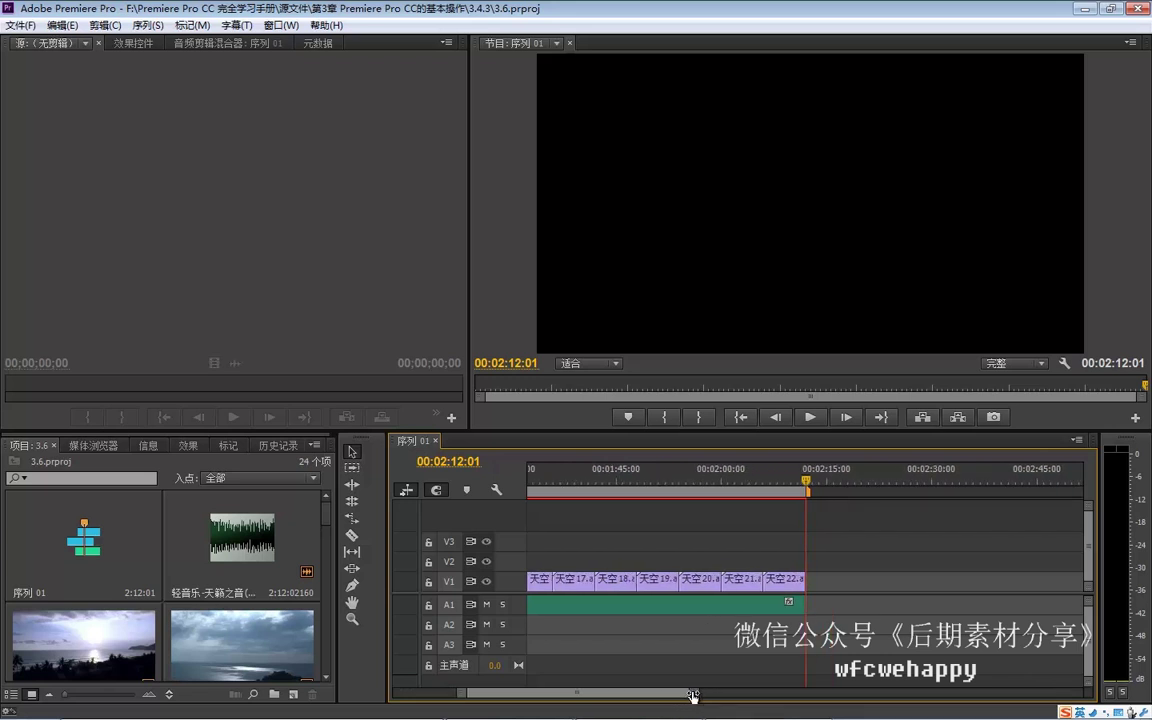
left_click_drag(663, 694, 573, 700)
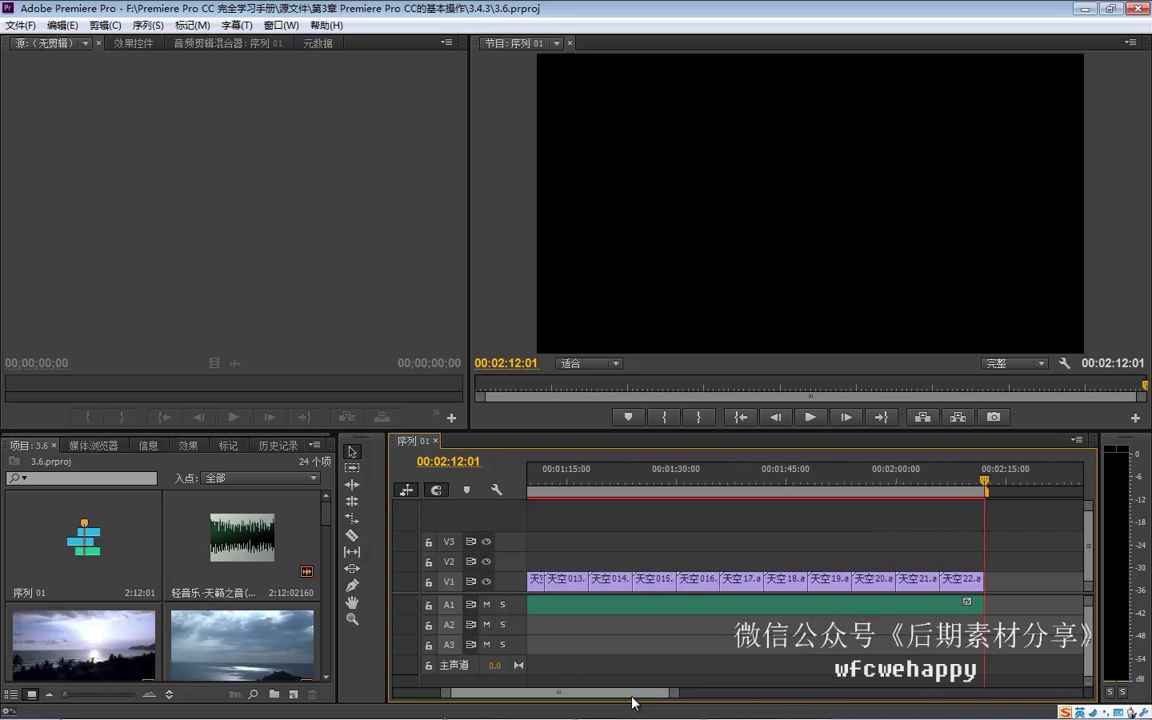
left_click_drag(641, 582, 564, 566)
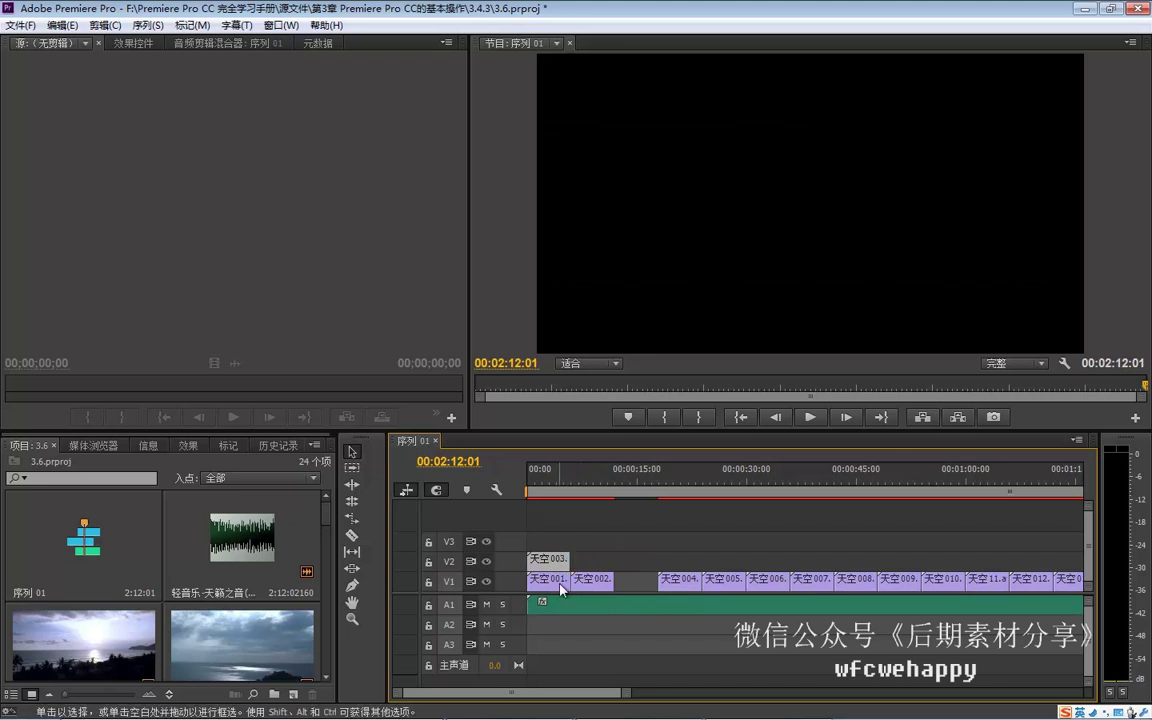
Move 天空001, 天空005, 天空007 and 天空21 up to V2 in order after 天空003
mouse_move(586, 585)
left_mouse_down()
mouse_move(606, 574)
mouse_move(596, 578)
left_mouse_up()
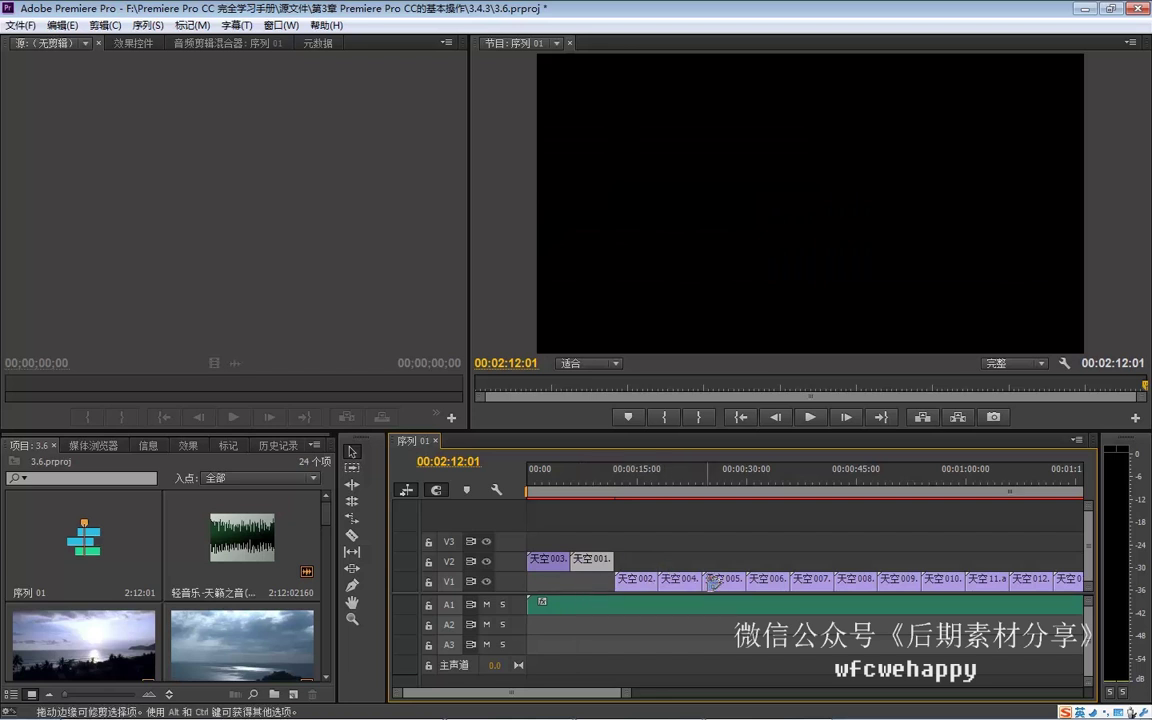
mouse_move(713, 580)
left_mouse_down()
mouse_move(638, 556)
mouse_move(686, 570)
left_mouse_up()
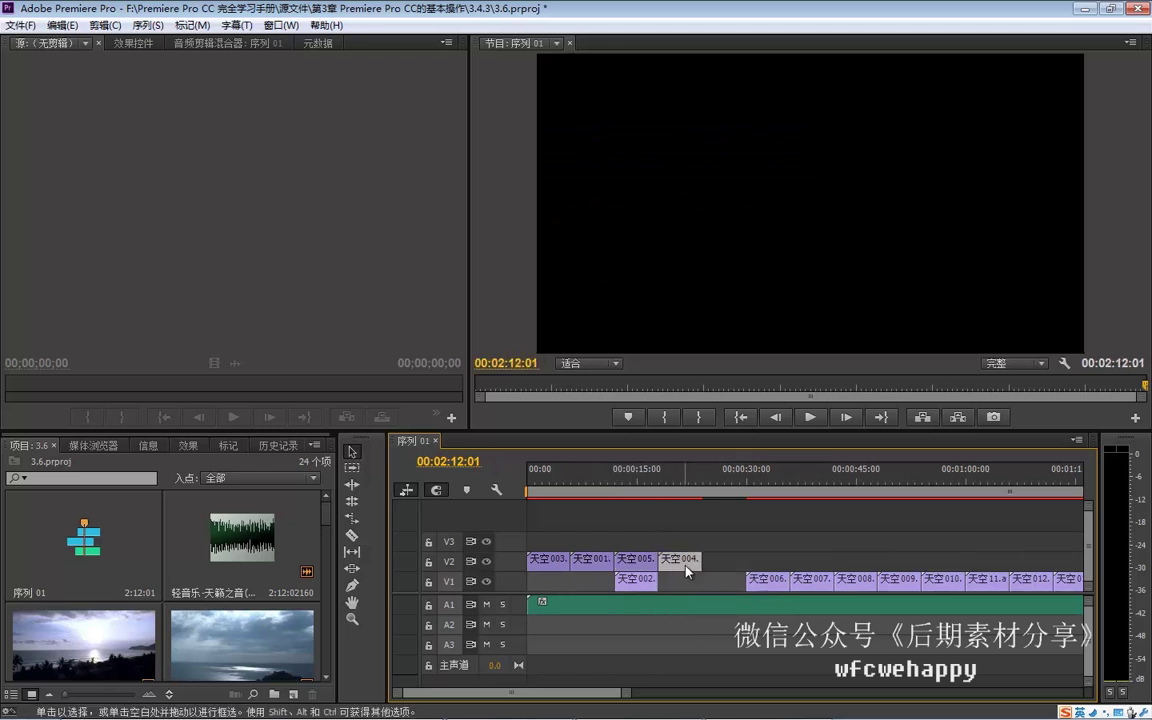
left_click_drag(824, 578, 729, 572)
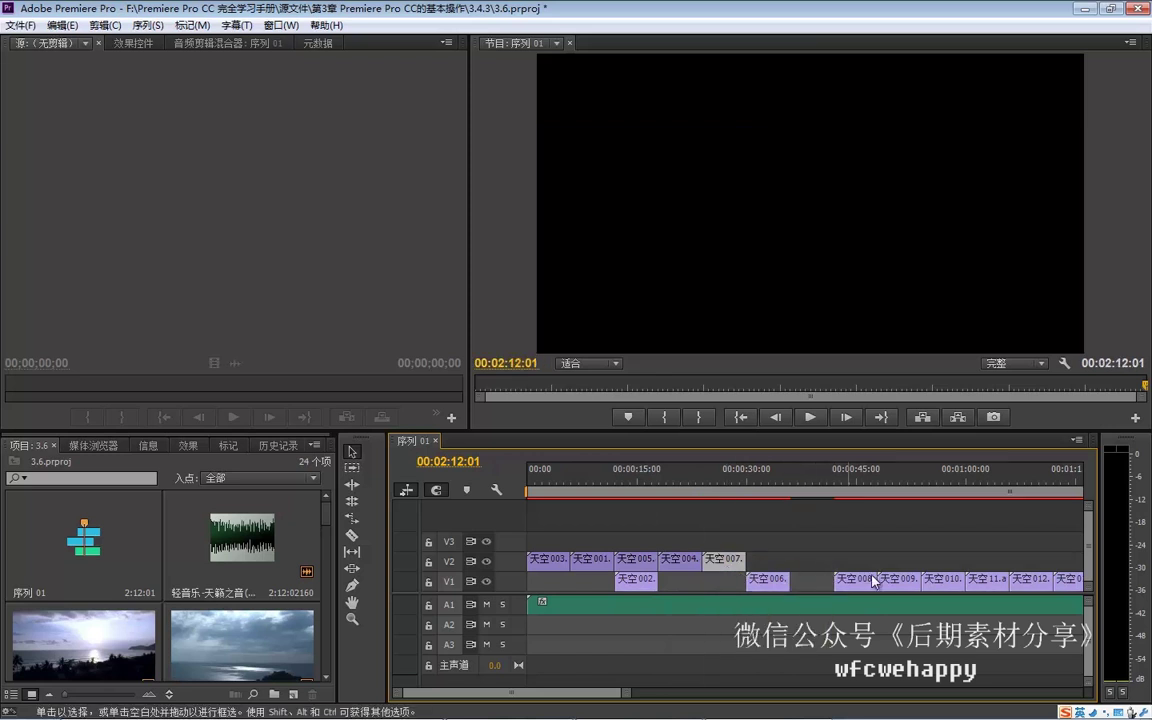
left_click_drag(613, 693, 653, 690)
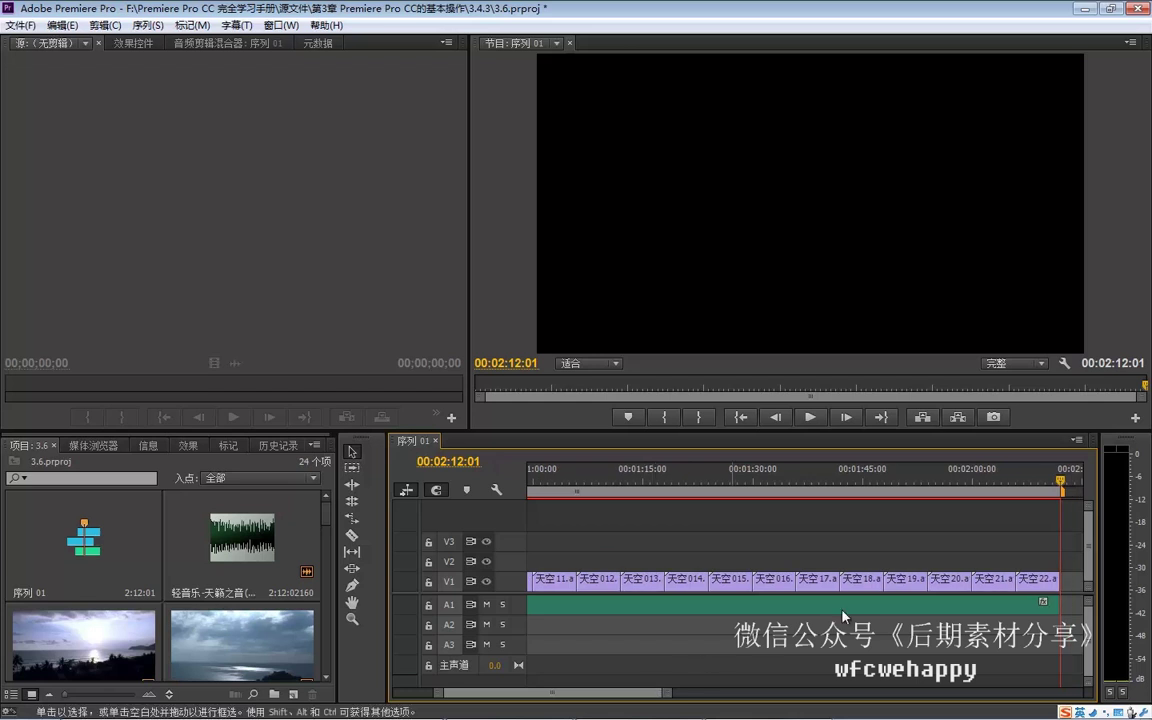
mouse_move(988, 578)
left_mouse_down()
mouse_move(882, 565)
mouse_move(535, 562)
left_mouse_up()
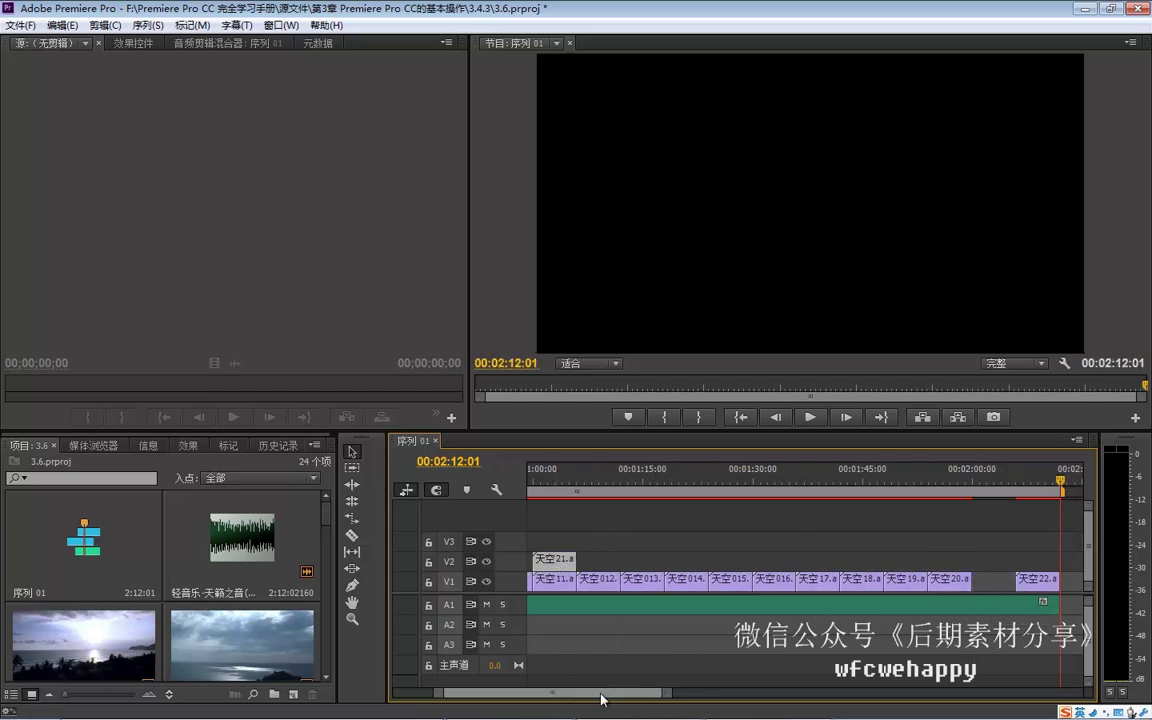
scroll(565, 660, "up", 10)
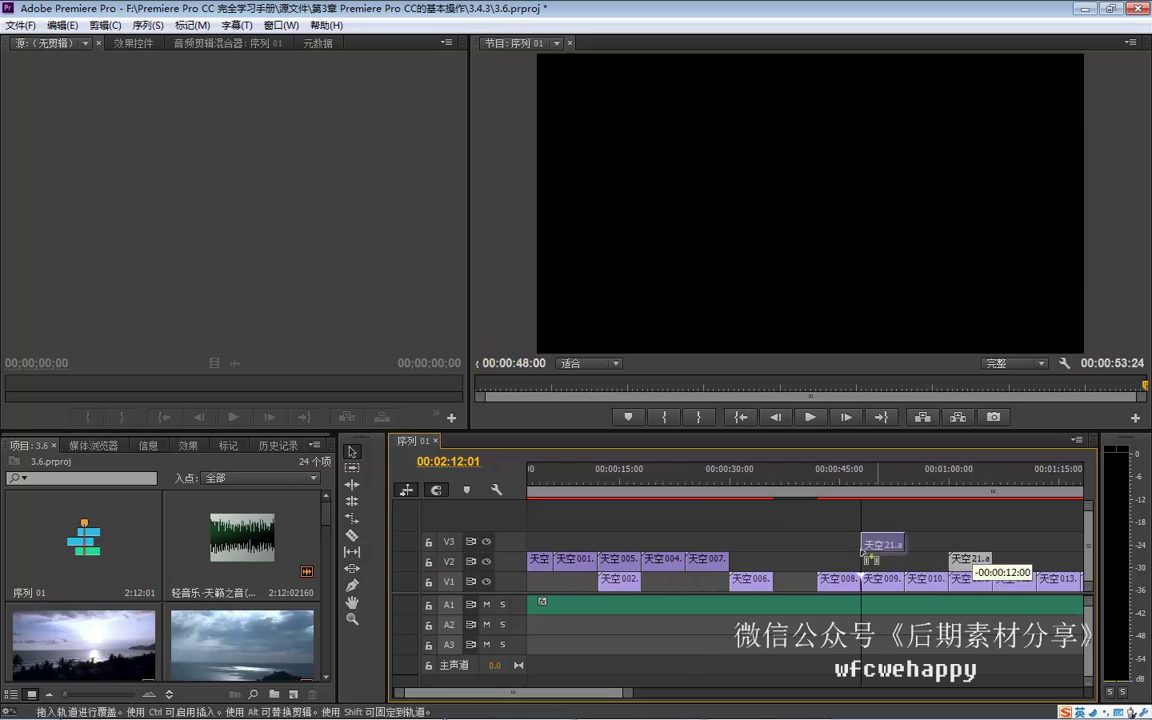
left_click_drag(977, 568, 752, 580)
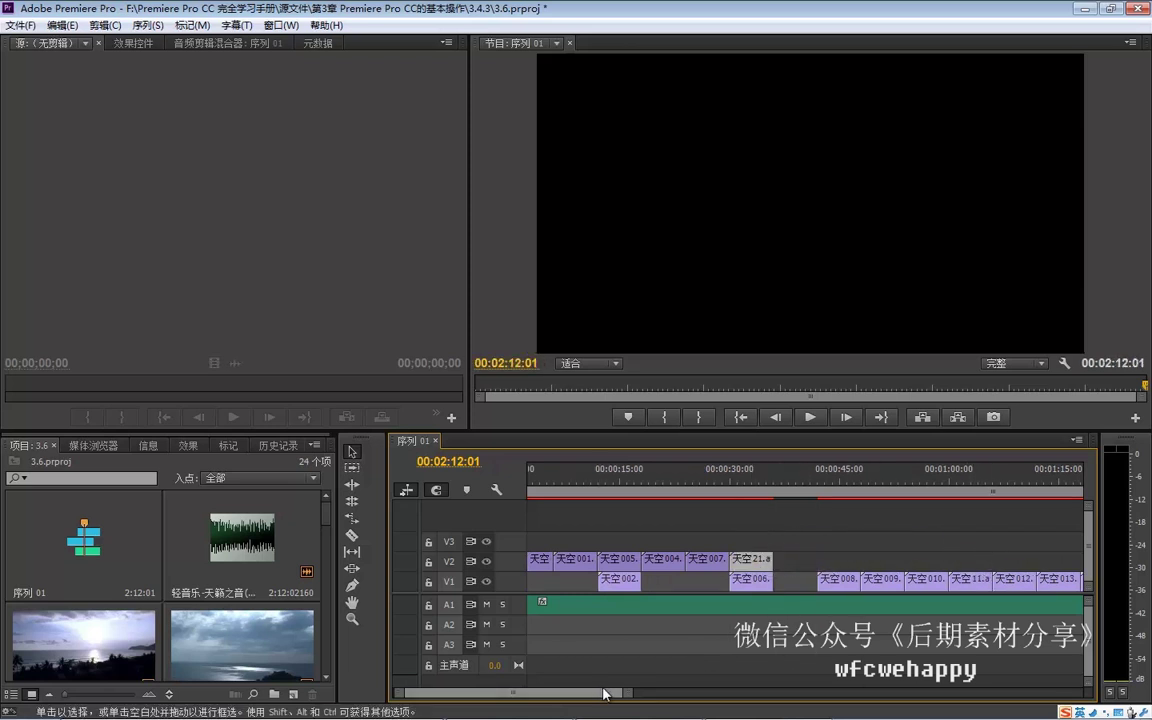
scroll(633, 690, "down", 5)
scroll(633, 690, "up", 1)
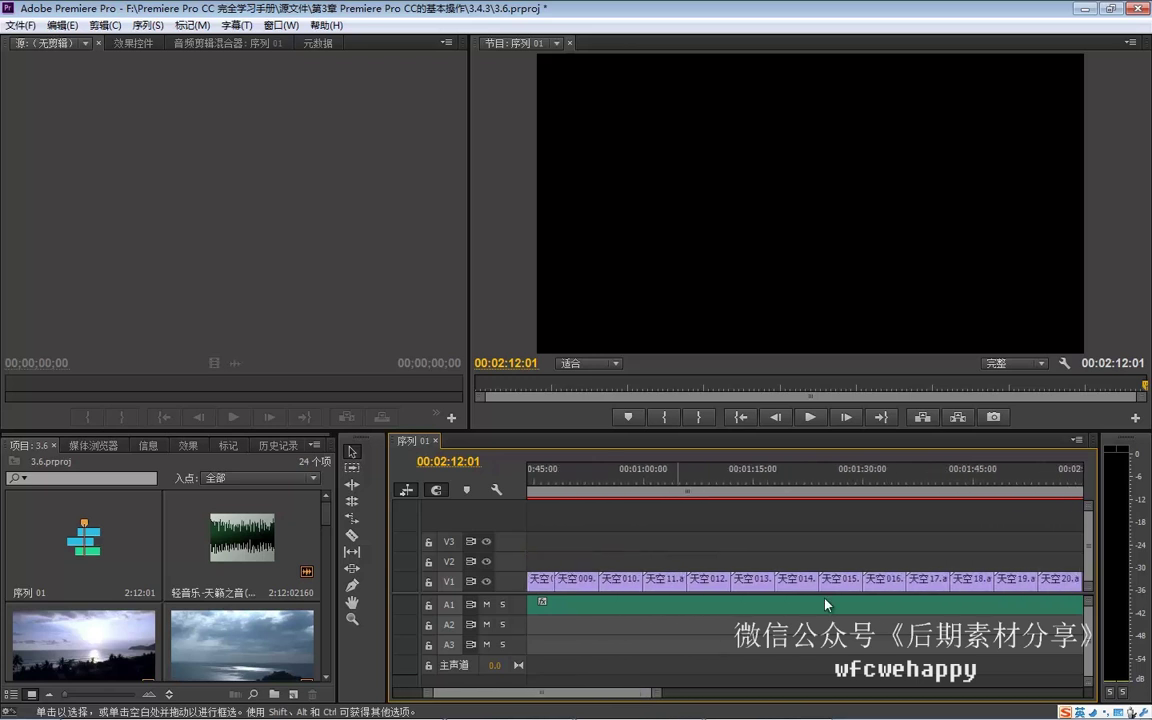
Line up 天空19, 天空010, 天空012, 天空014, 天空016 and 天空17 on V2 after 天空21
left_click_drag(1023, 583, 620, 566)
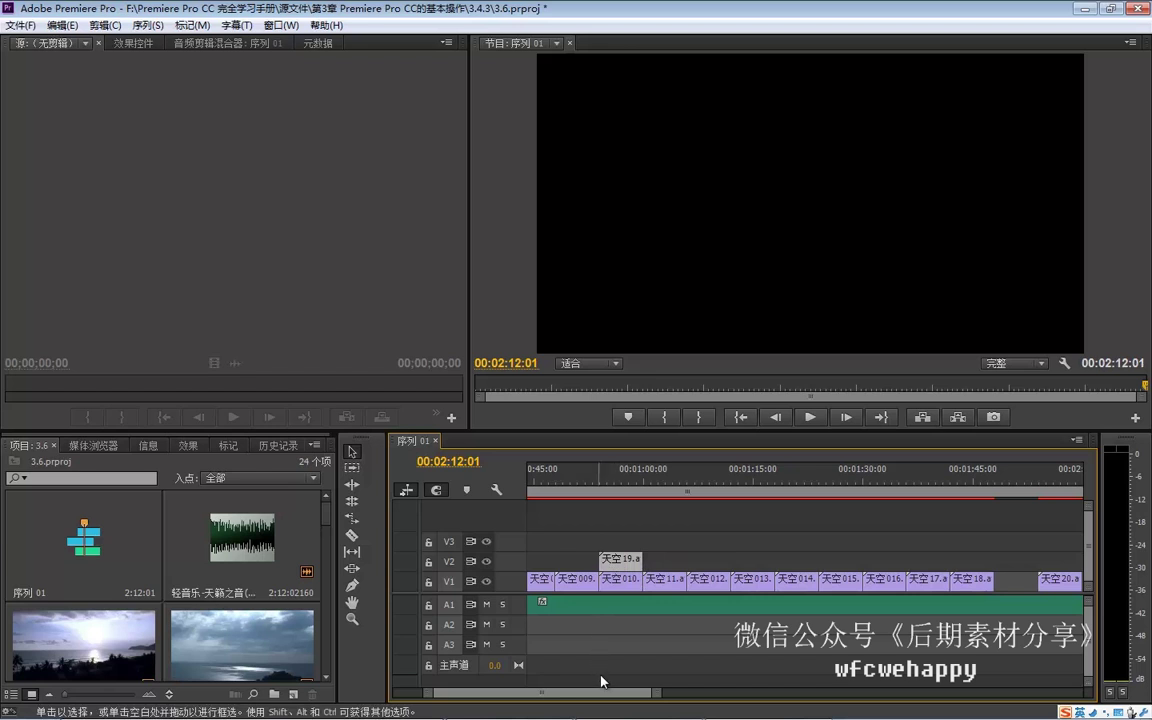
scroll(680, 575, "up", 1)
scroll(700, 580, "up", 2)
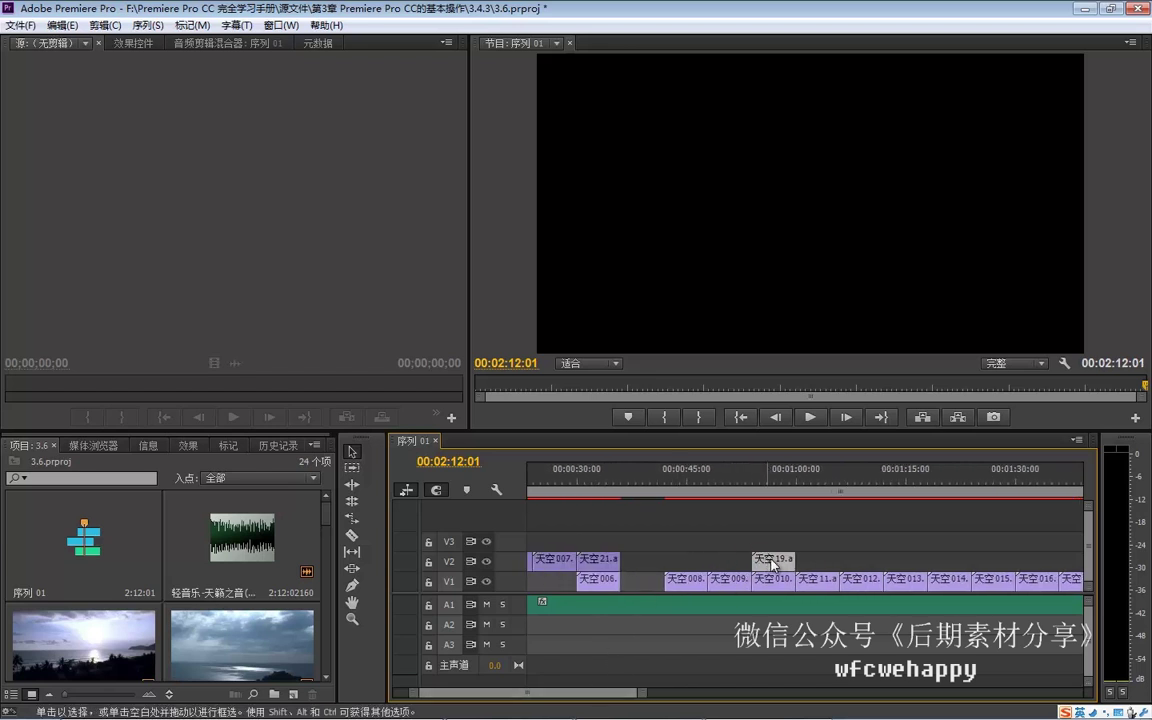
left_click_drag(775, 561, 647, 562)
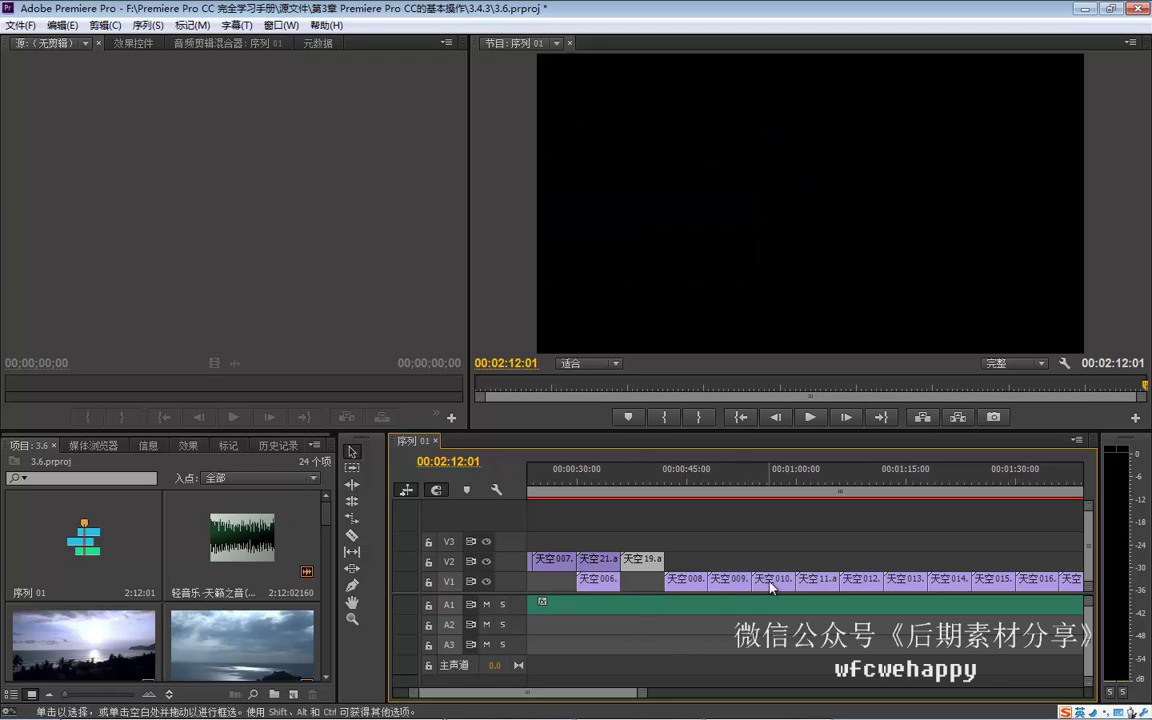
left_click_drag(771, 587, 689, 571)
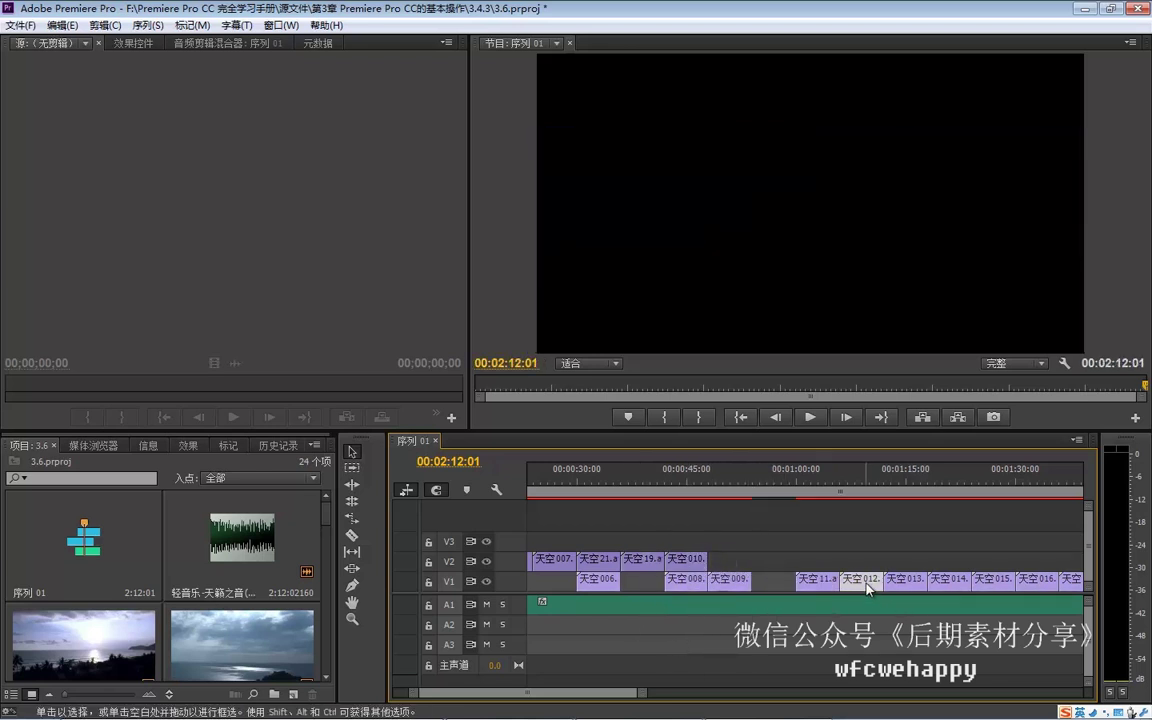
left_click_drag(860, 580, 724, 561)
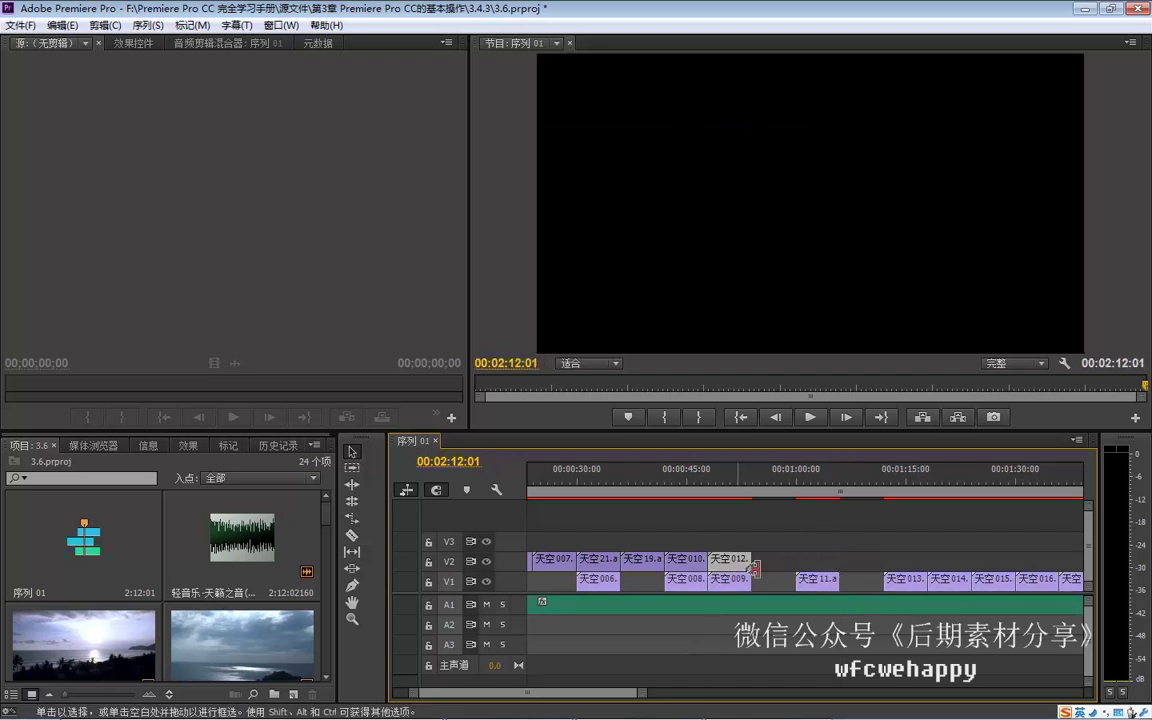
left_click_drag(946, 589, 769, 561)
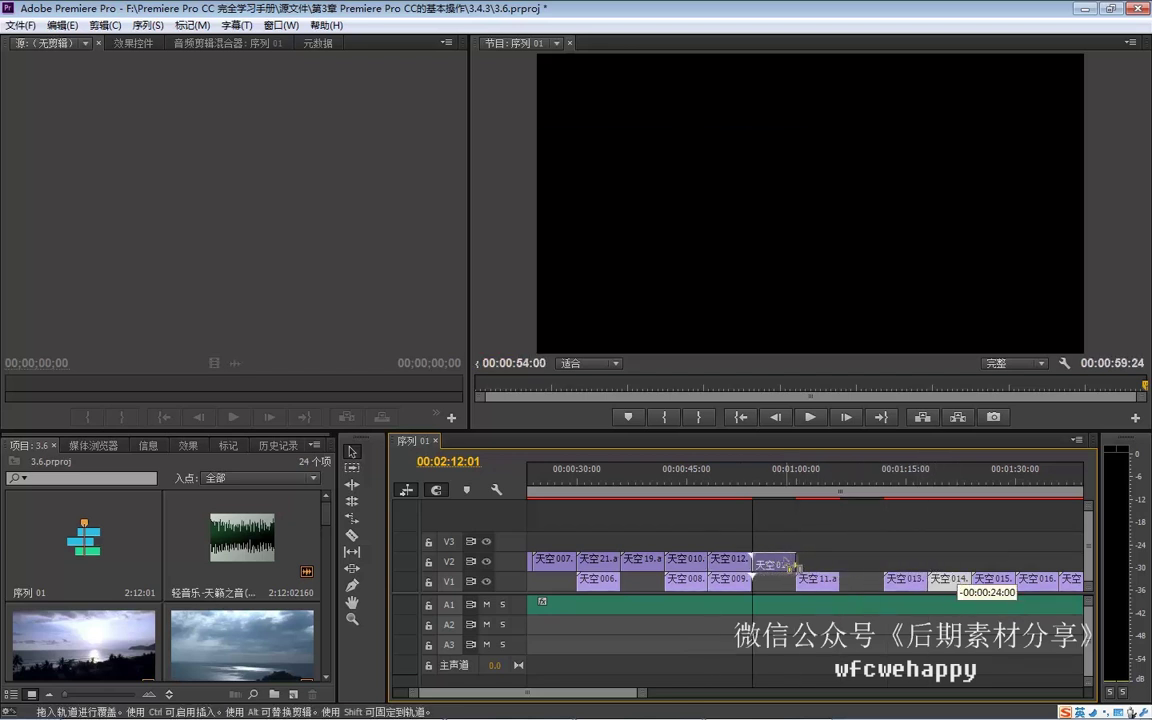
left_click(1040, 586)
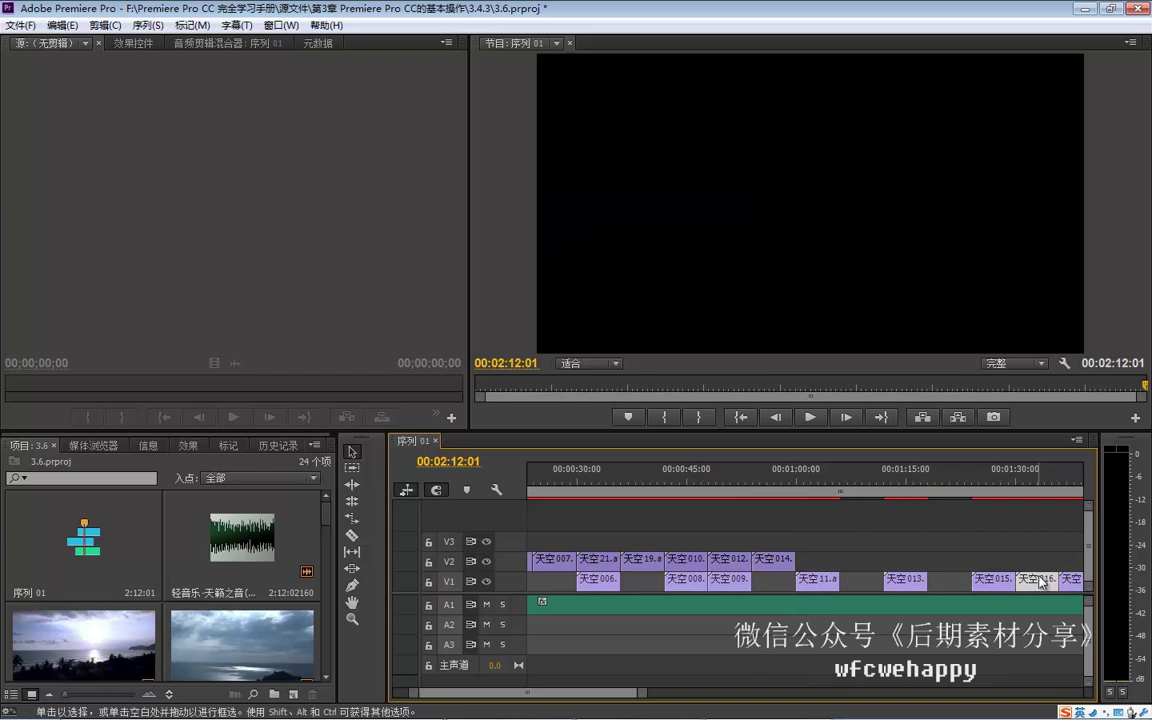
left_click_drag(1040, 583, 820, 560)
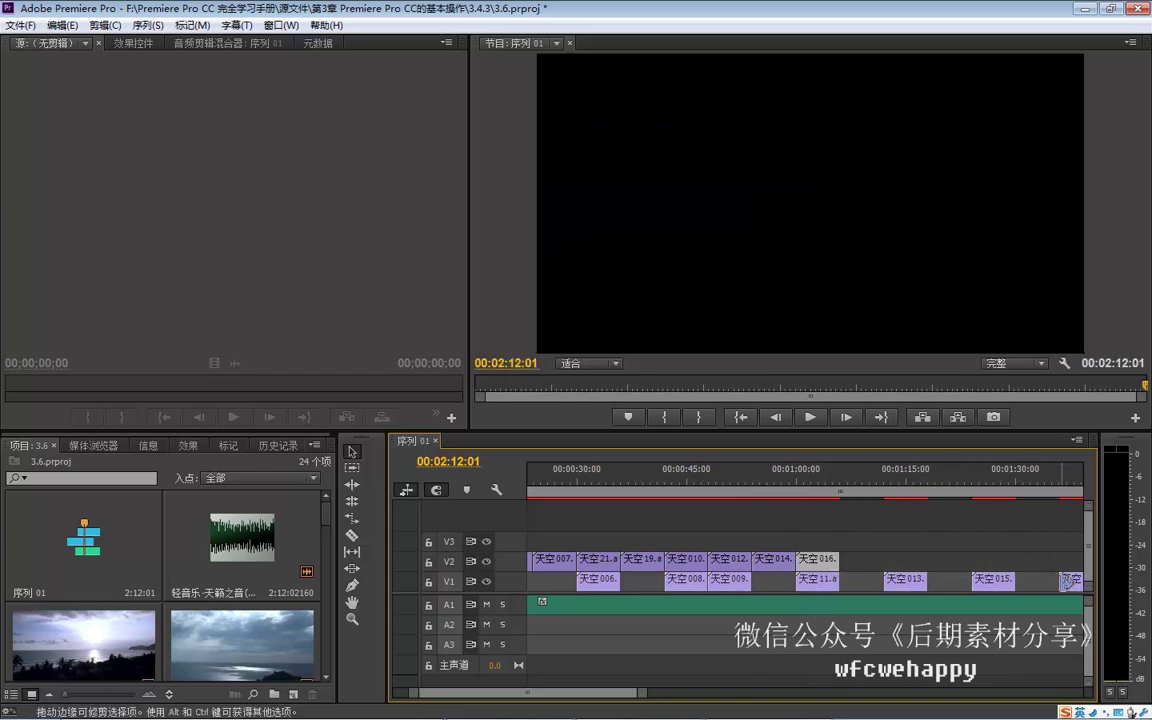
left_click_drag(1068, 580, 862, 560)
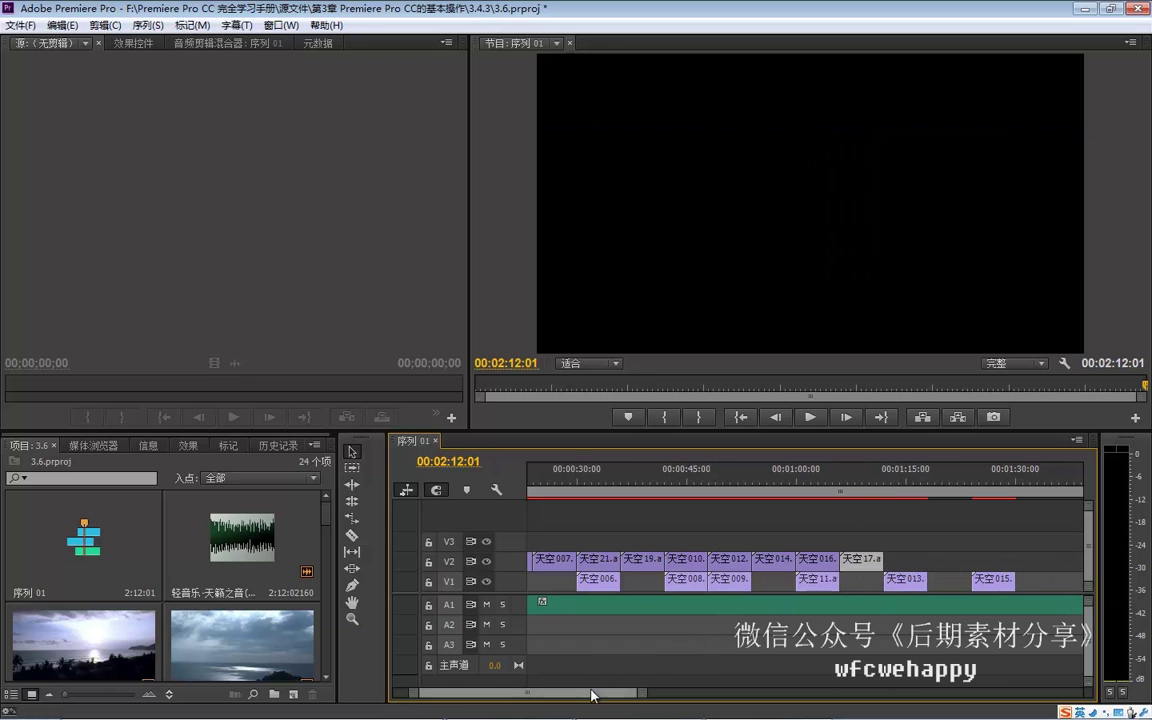
Add 天空18, 天空20, 天空002, 天空11, 天空015, 天空013 and 天空22 to the end of V2
scroll(591, 695, "down", 3)
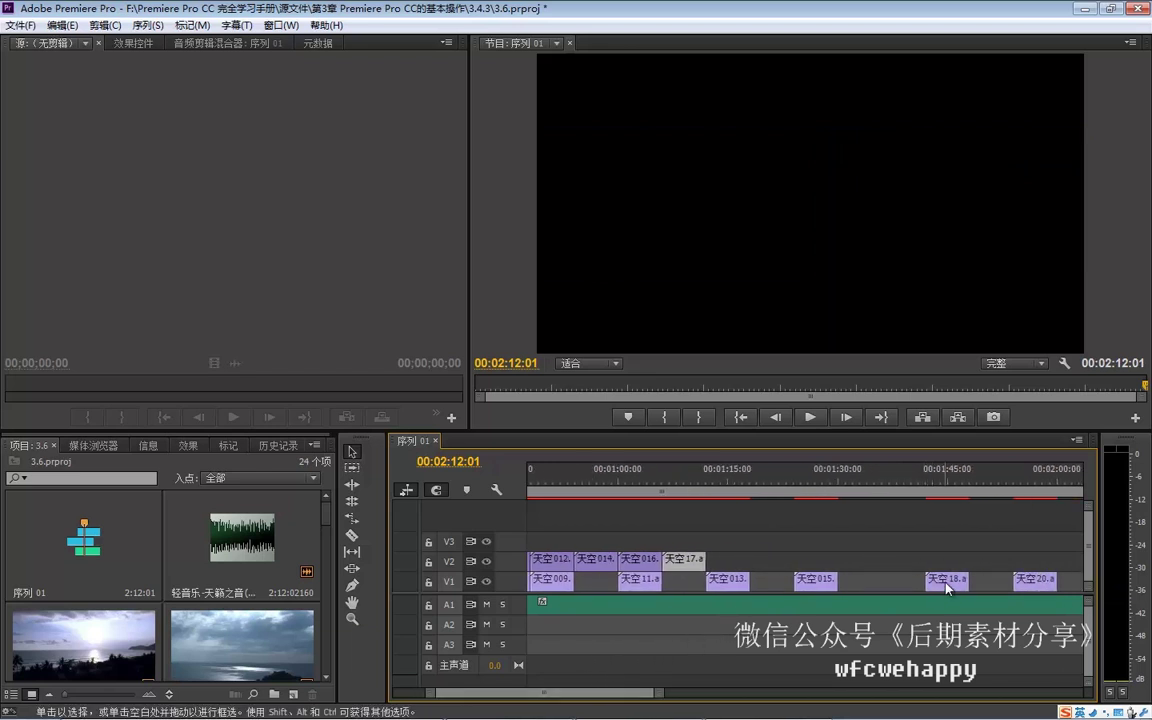
left_click_drag(946, 588, 733, 573)
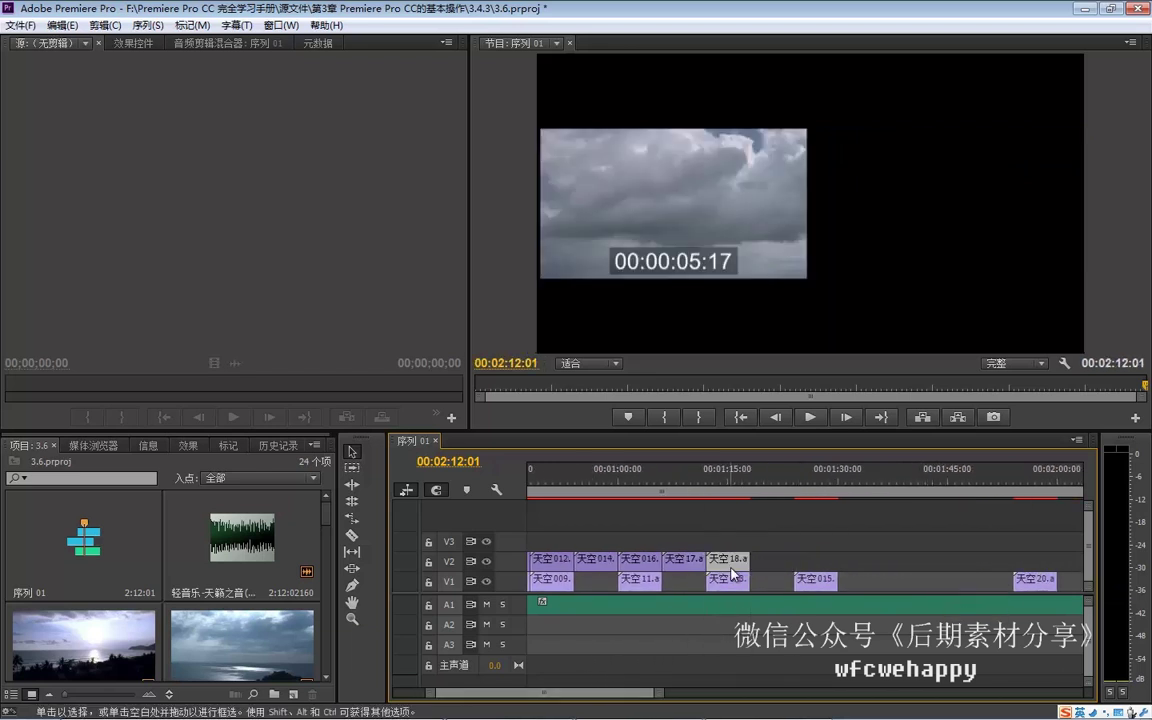
left_click_drag(1035, 580, 776, 561)
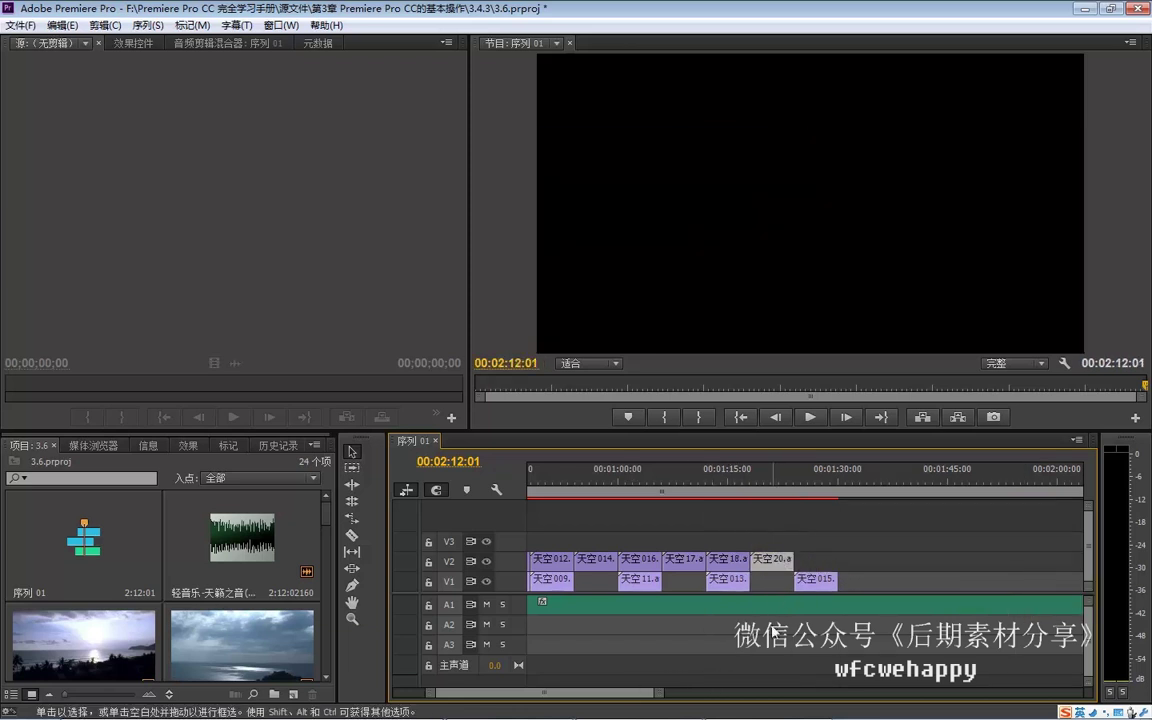
left_click_drag(600, 693, 578, 698)
left_click_drag(548, 580, 1068, 560)
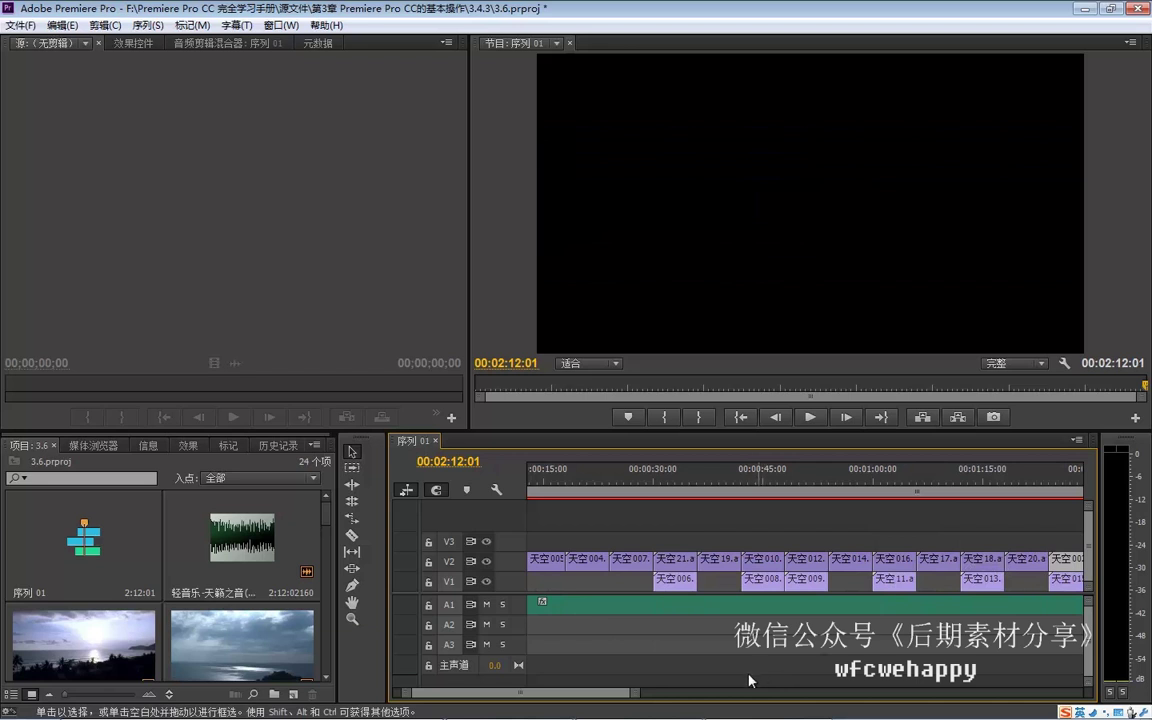
left_click_drag(590, 694, 611, 696)
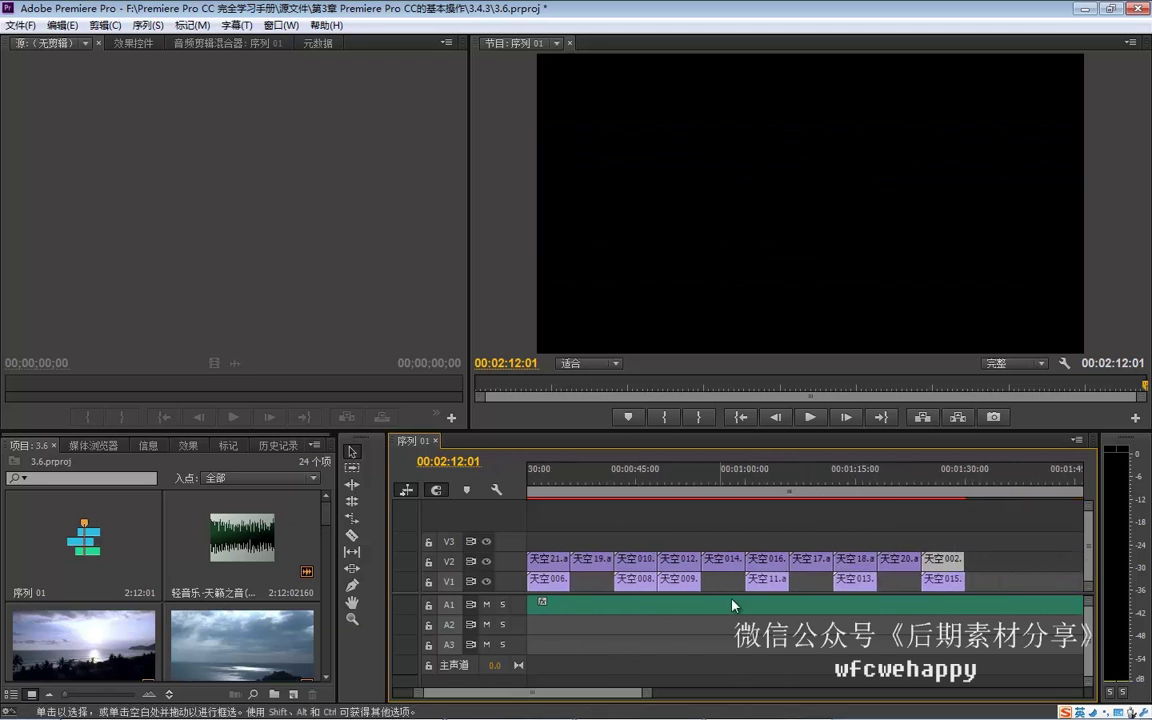
left_click_drag(757, 588, 977, 573)
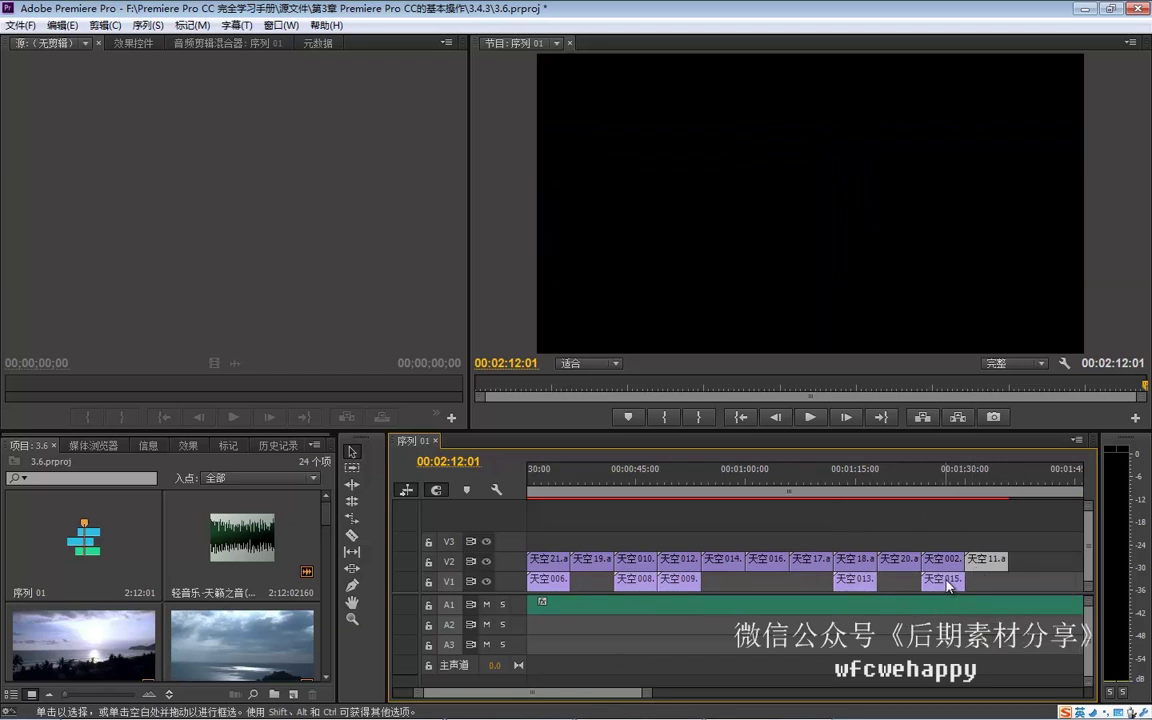
mouse_move(976, 566)
left_mouse_down()
mouse_move(1021, 576)
mouse_move(1030, 560)
left_mouse_up()
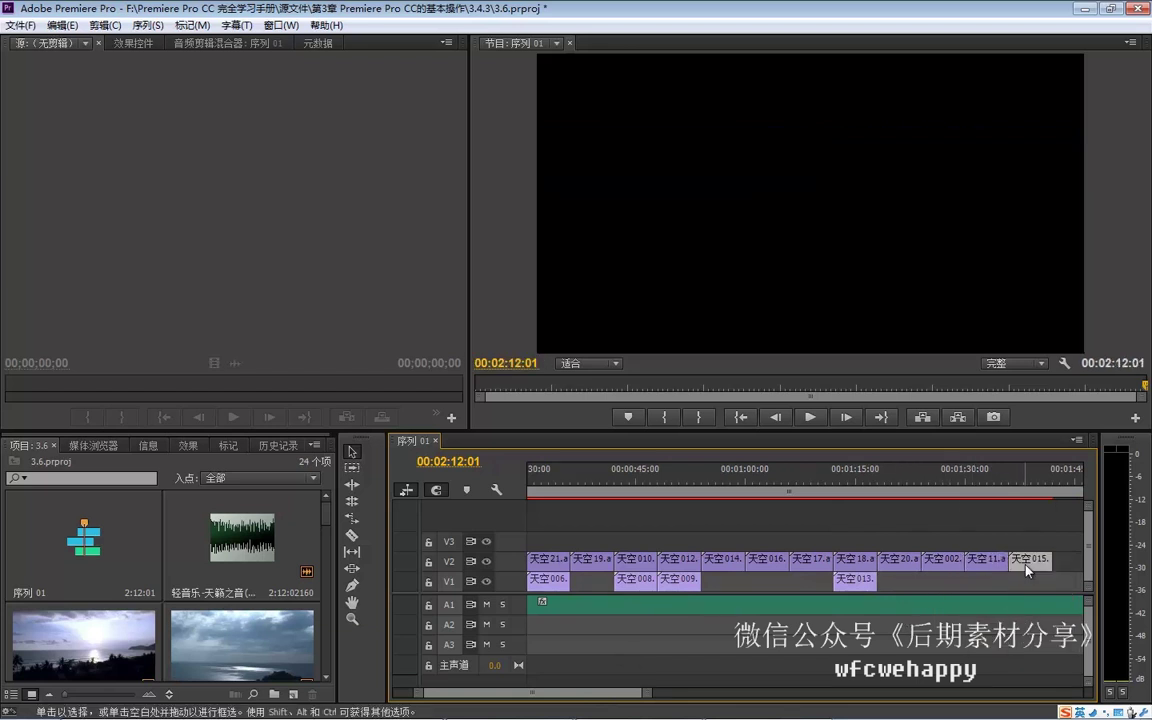
left_click_drag(855, 580, 1076, 565)
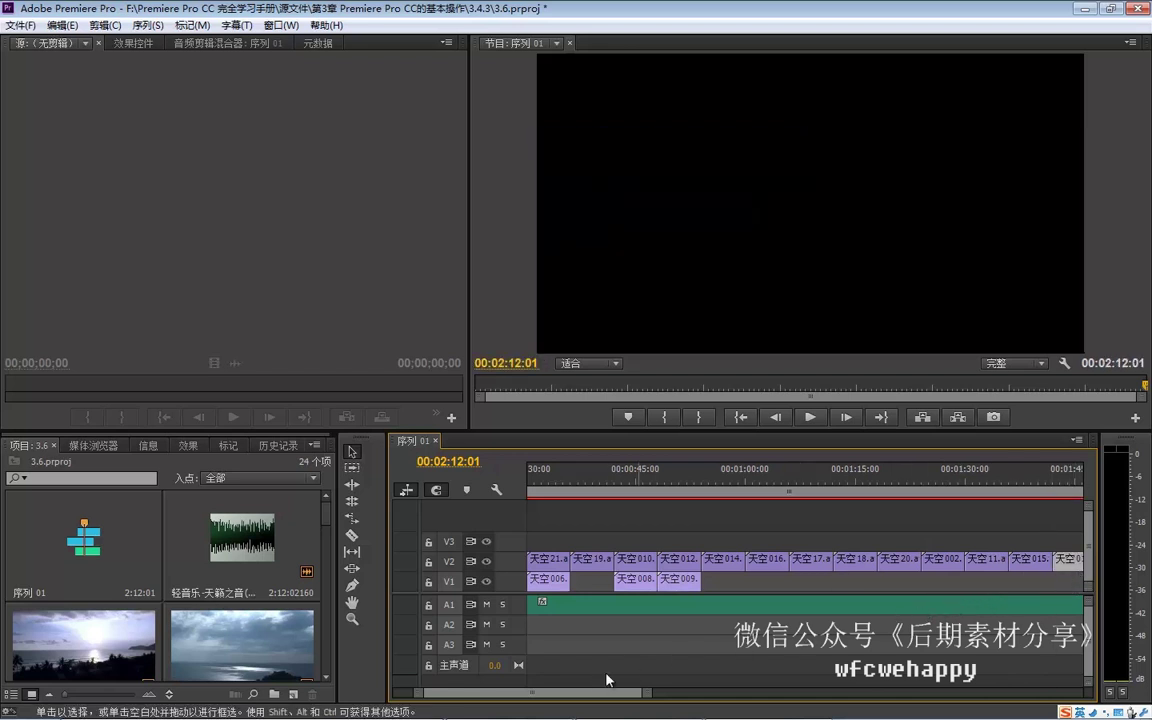
left_click_drag(603, 692, 617, 692)
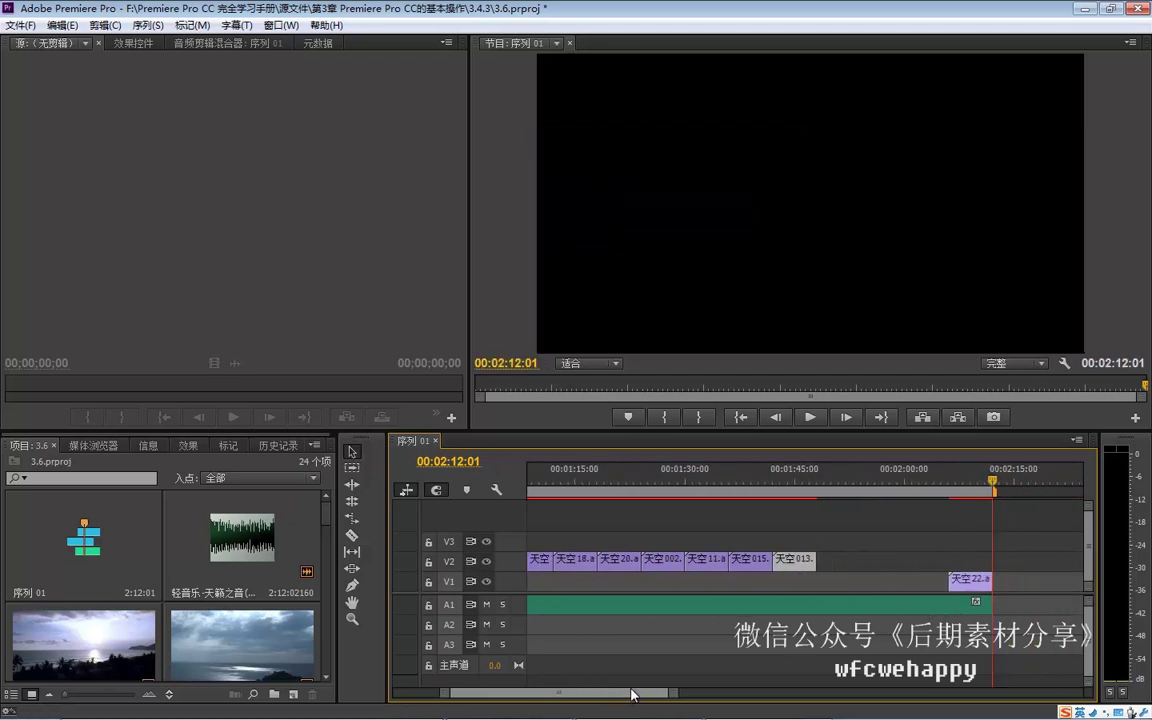
left_click_drag(962, 580, 832, 561)
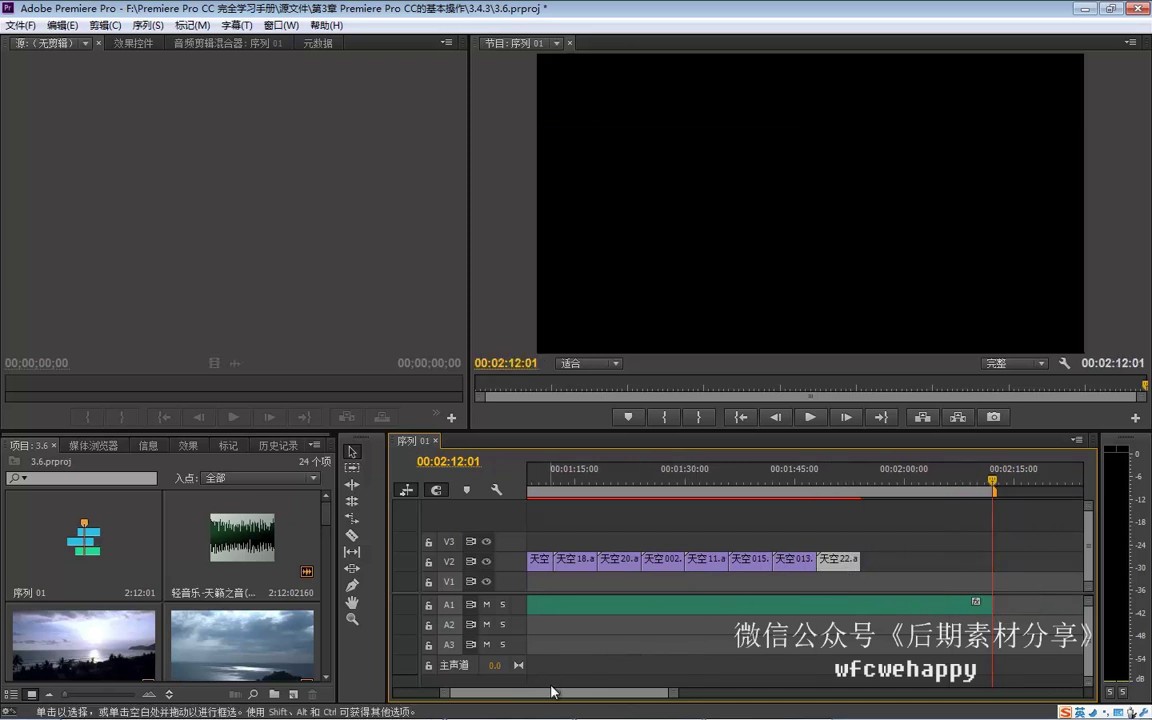
Fit 天空008 and 天空009 into a gap on V2 and move 天空006 to V1's end
left_click_drag(592, 689, 563, 697)
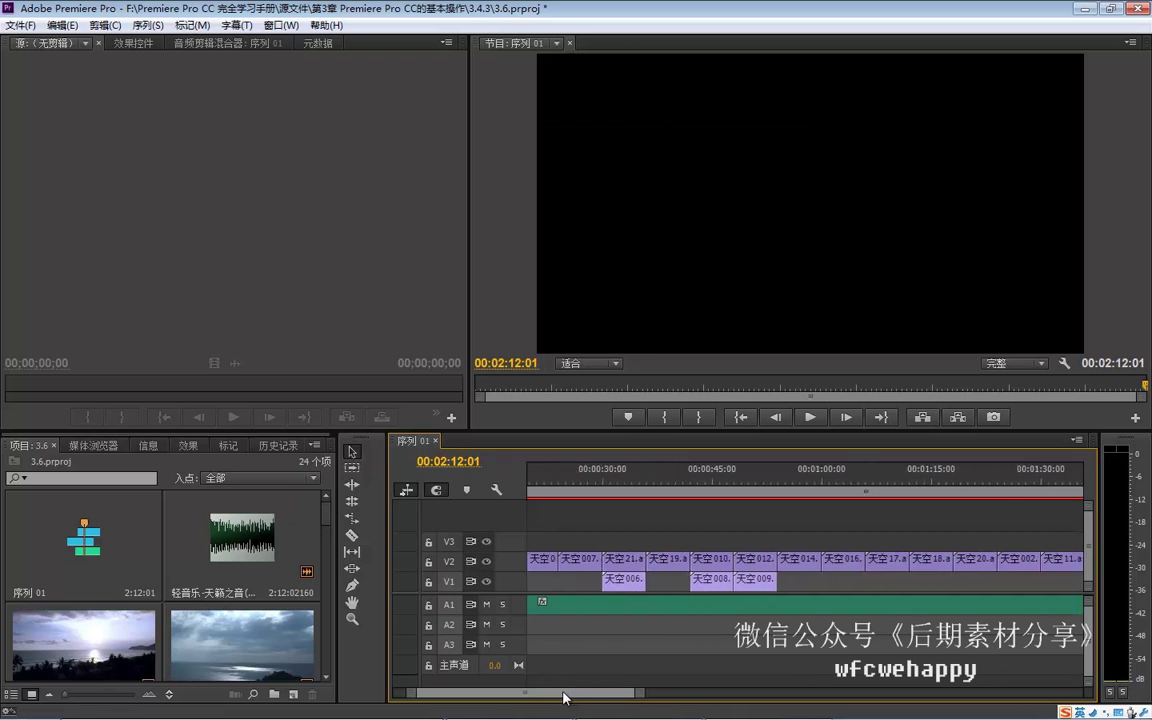
left_click_drag(563, 697, 568, 697)
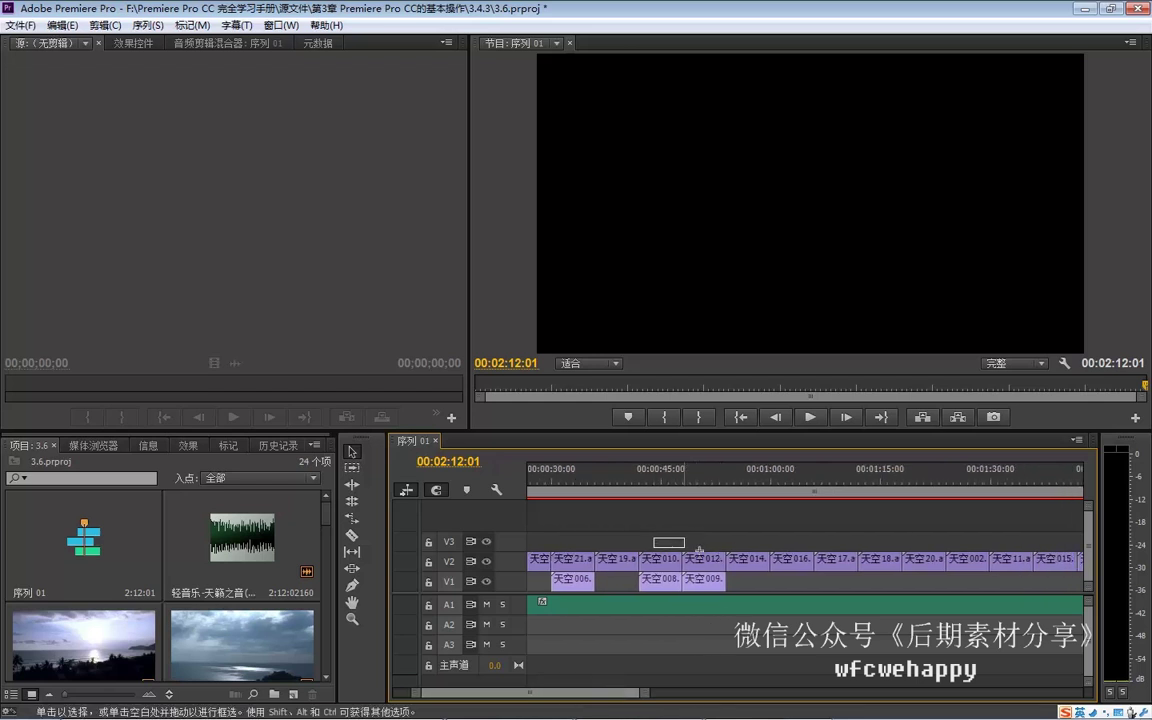
left_click_drag(686, 548, 1088, 566)
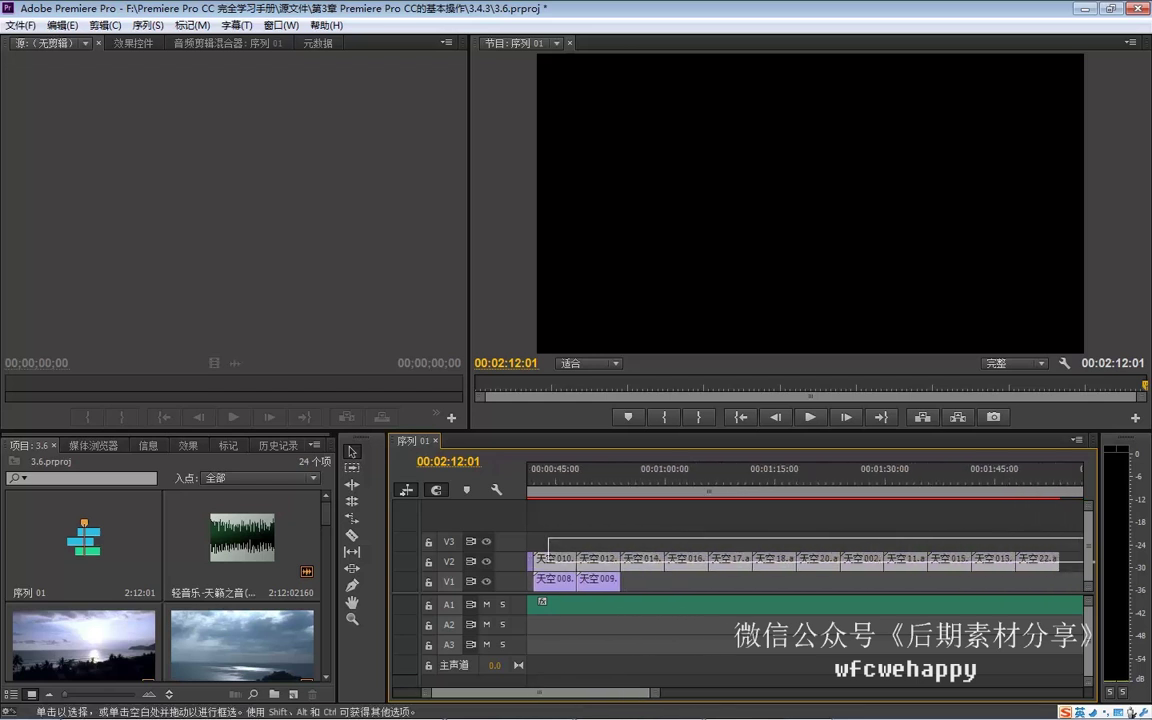
left_click_drag(1088, 566, 790, 560)
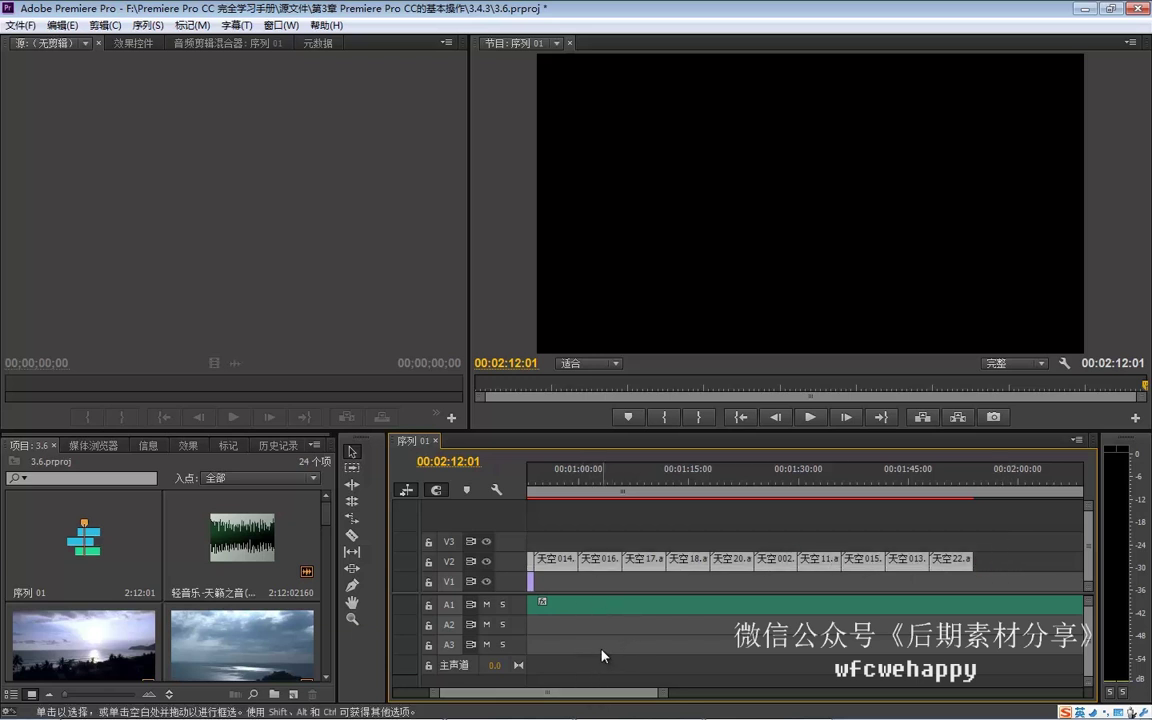
scroll(594, 692, "up", 5)
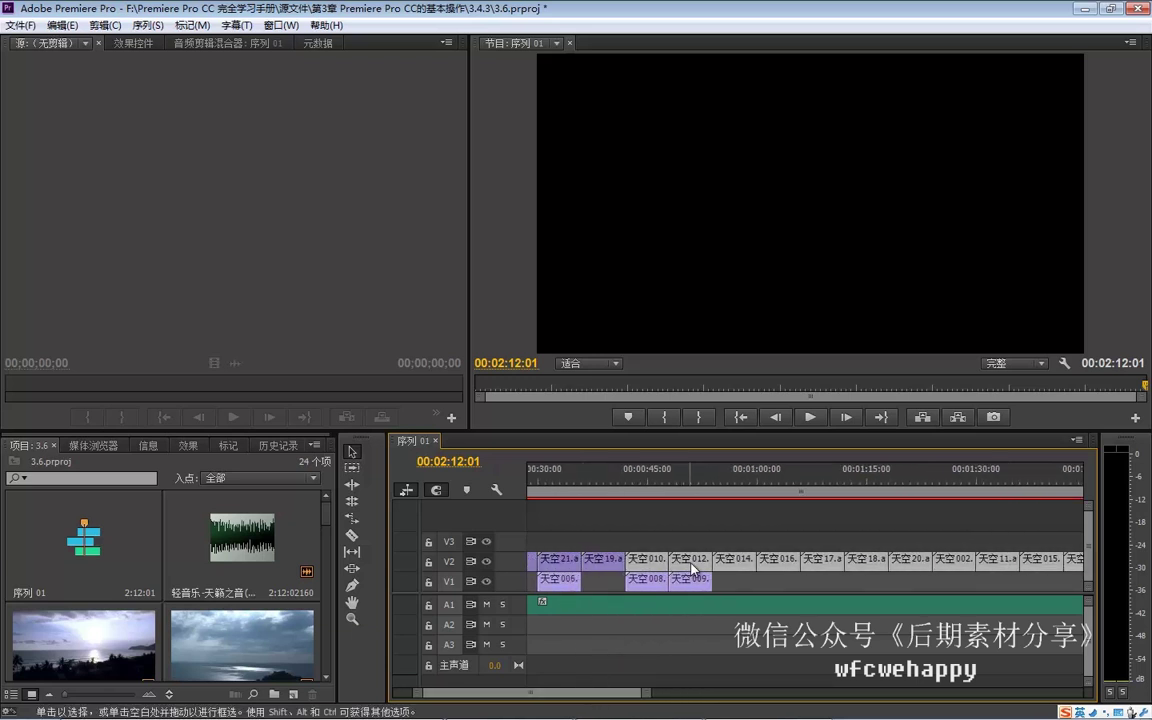
left_click_drag(693, 566, 756, 565)
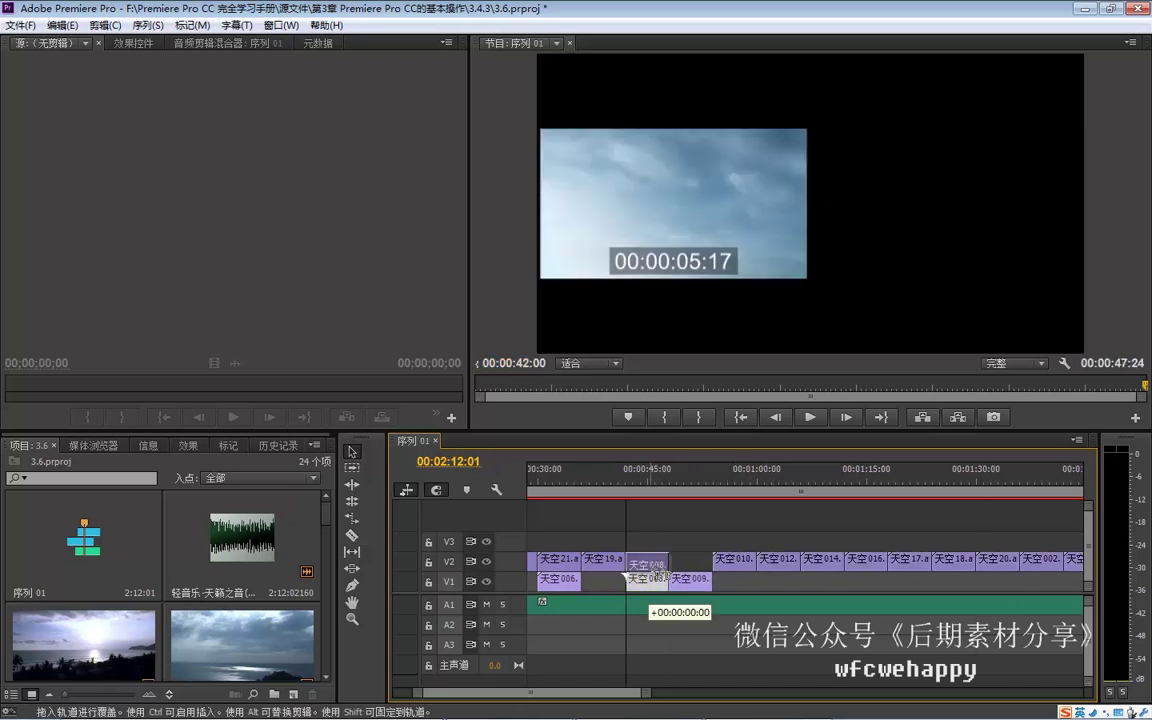
mouse_move(649, 588)
left_mouse_down()
mouse_move(649, 567)
mouse_move(692, 566)
left_mouse_up()
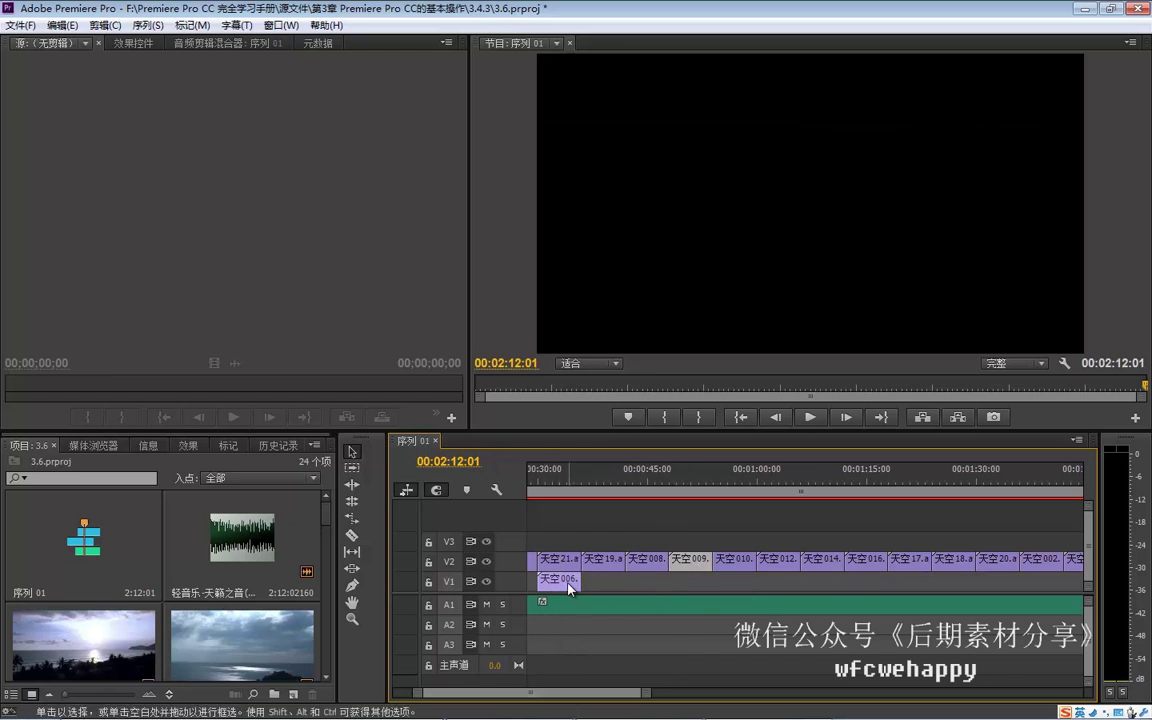
left_click_drag(580, 581, 1048, 588)
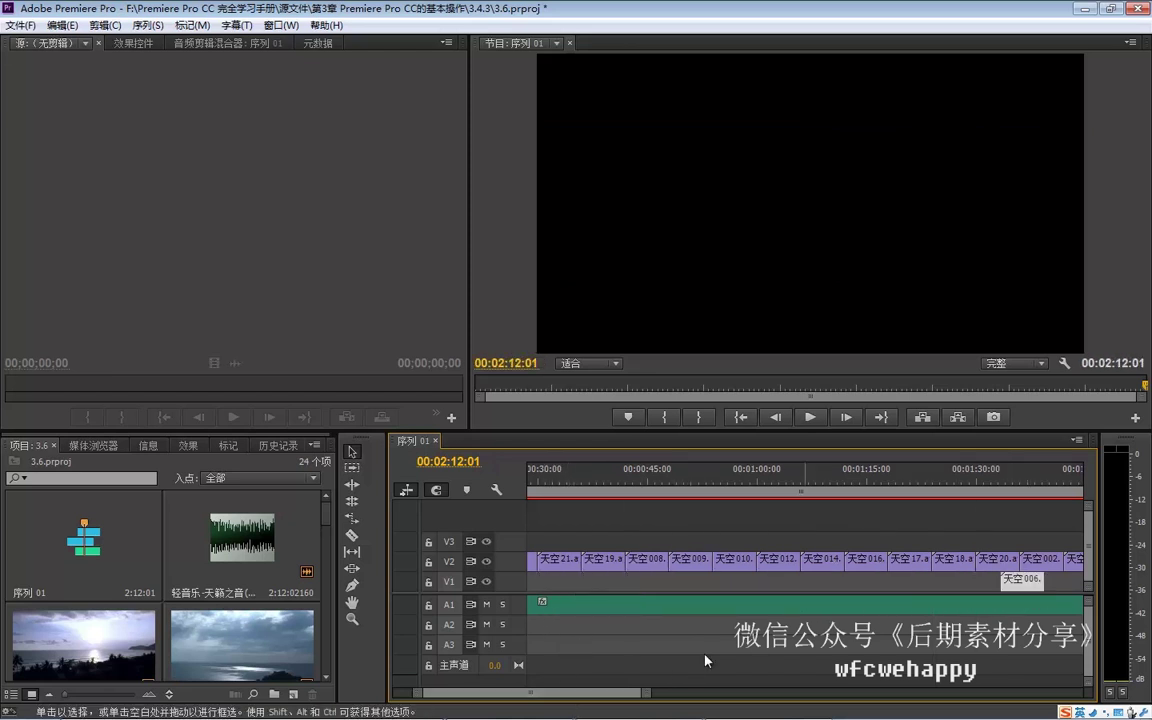
left_click_drag(580, 697, 660, 696)
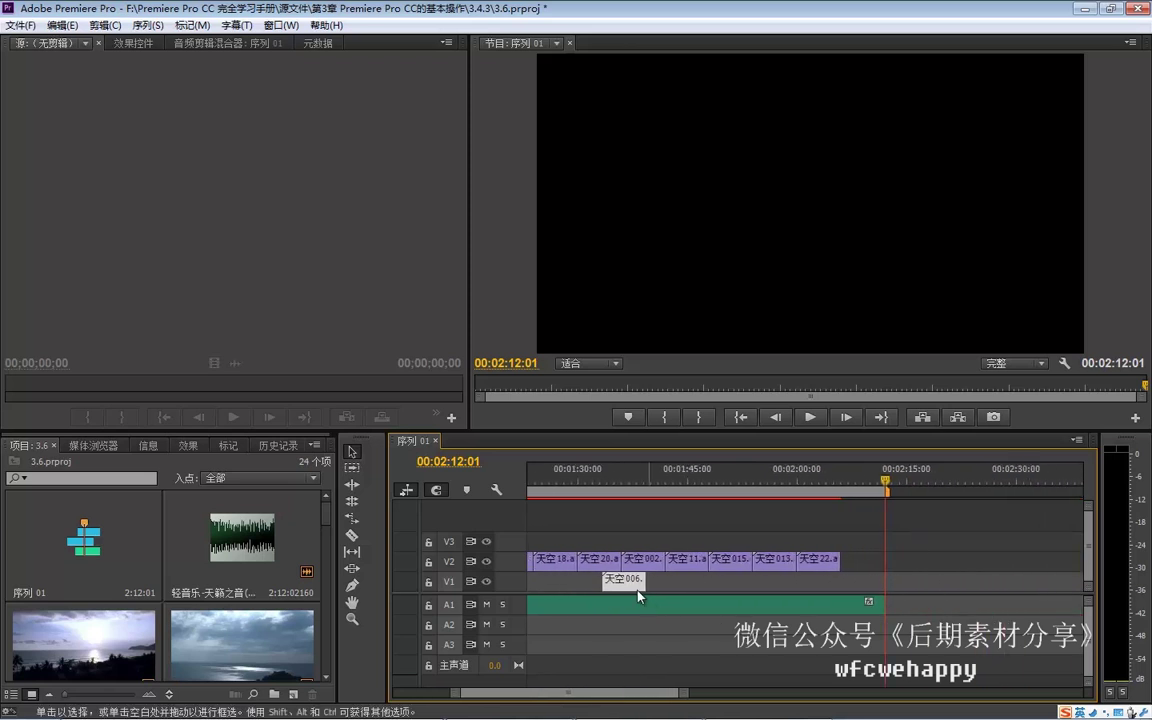
left_click_drag(641, 582, 845, 586)
Drop the whole V2 row down onto V1 ahead of 天空006 and scrub the sequence end
mouse_move(686, 693)
left_mouse_down()
mouse_move(705, 693)
mouse_move(617, 693)
left_mouse_up()
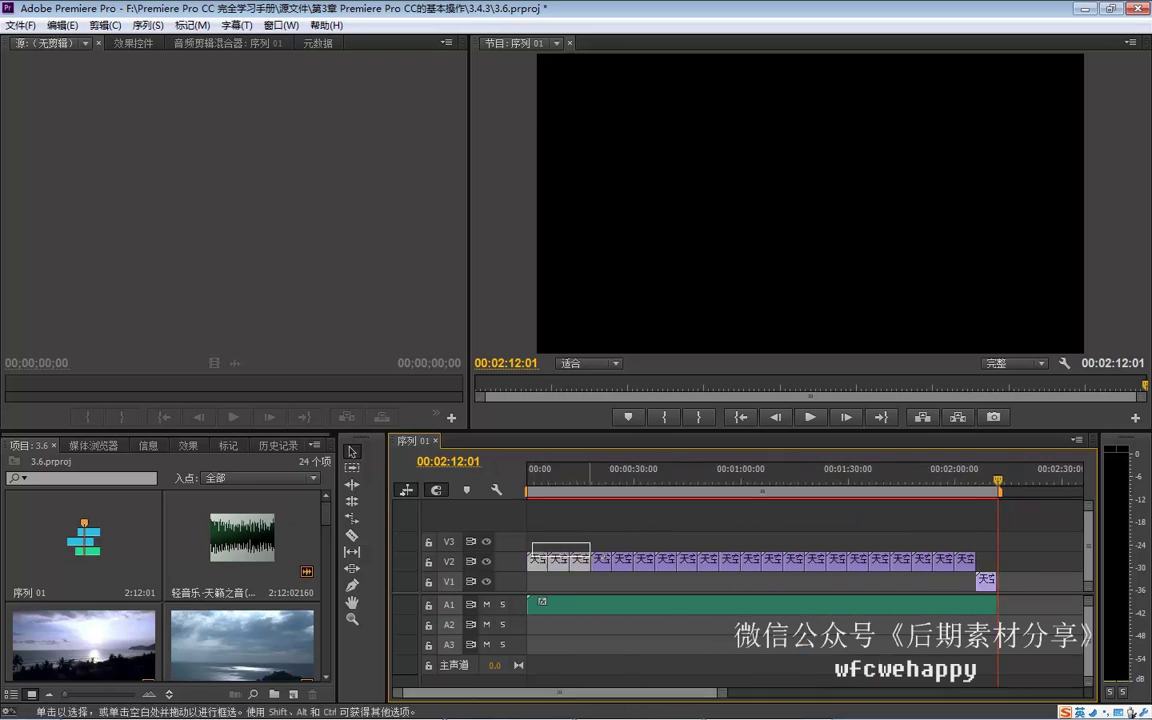
left_click_drag(543, 548, 968, 556)
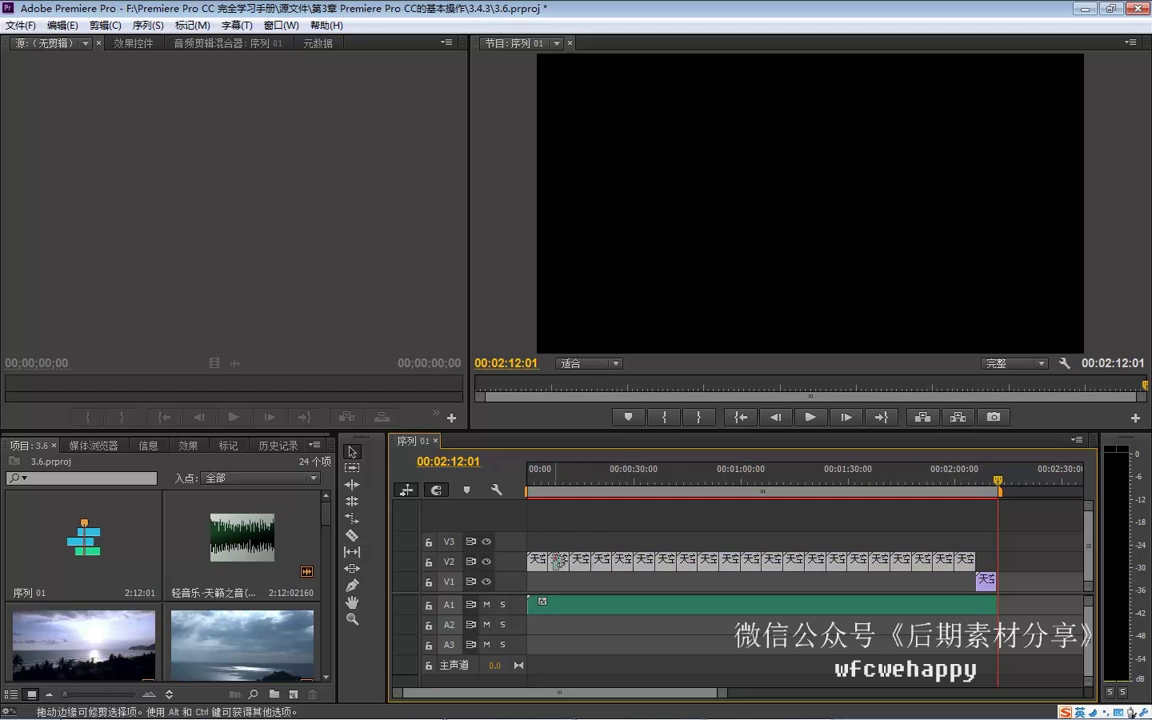
left_click_drag(540, 568, 541, 583)
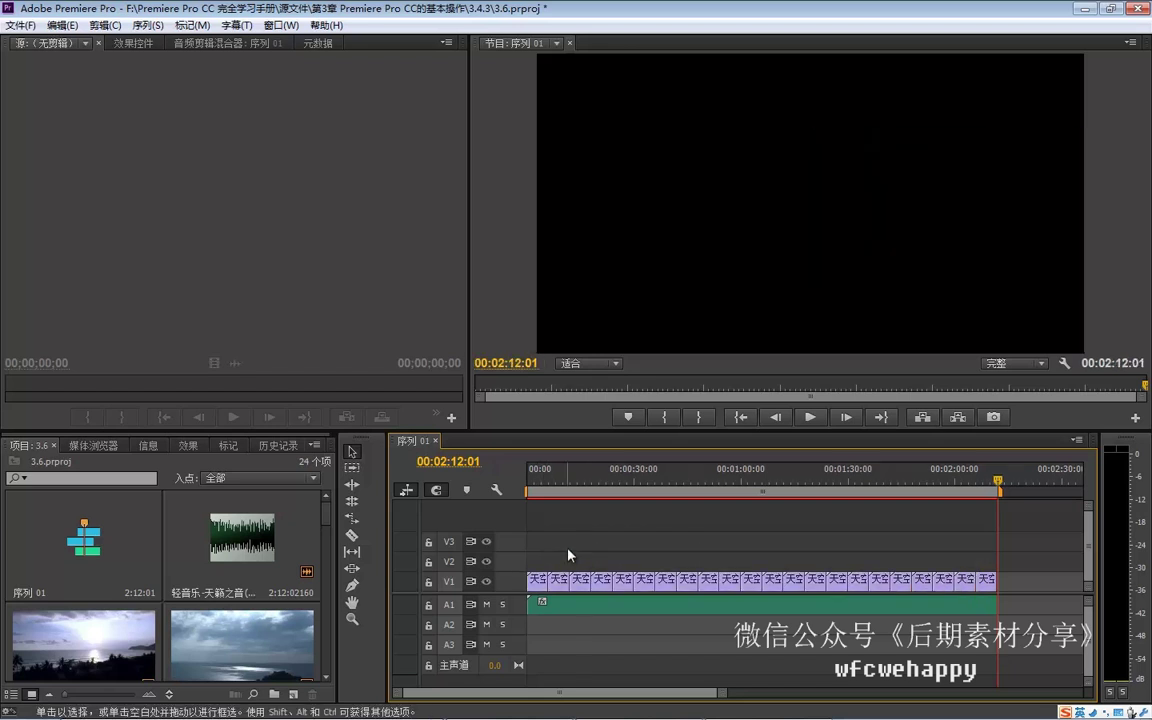
left_click(1003, 481)
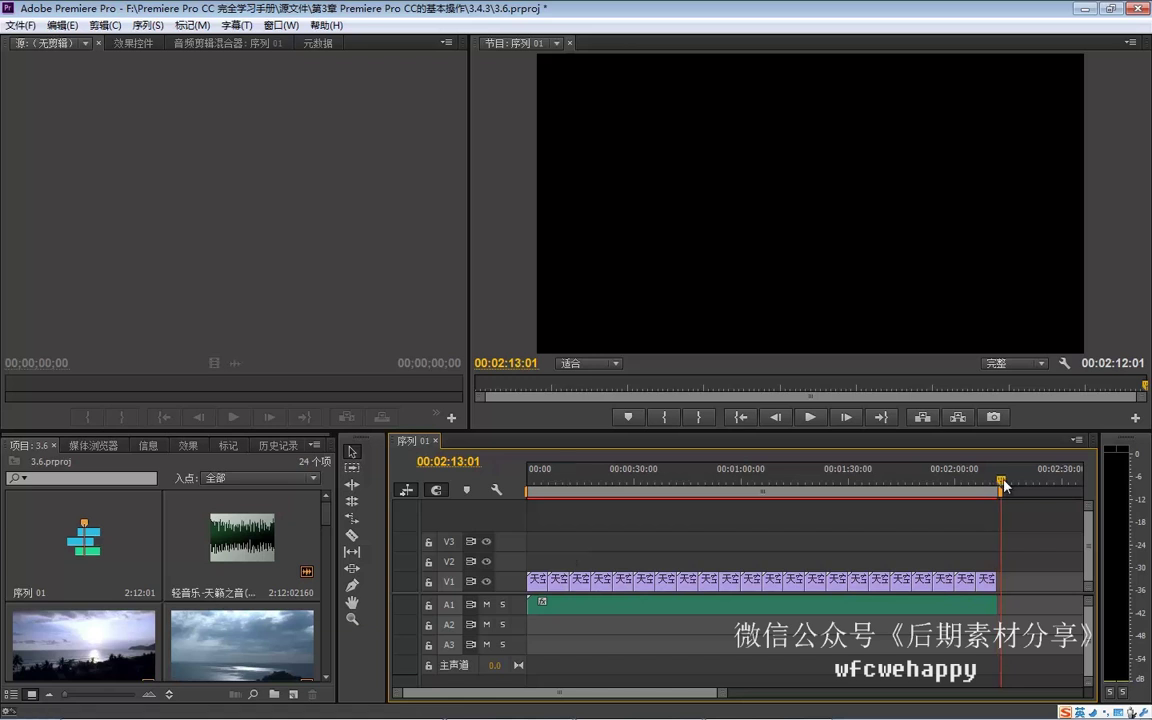
left_click_drag(1003, 484, 1000, 485)
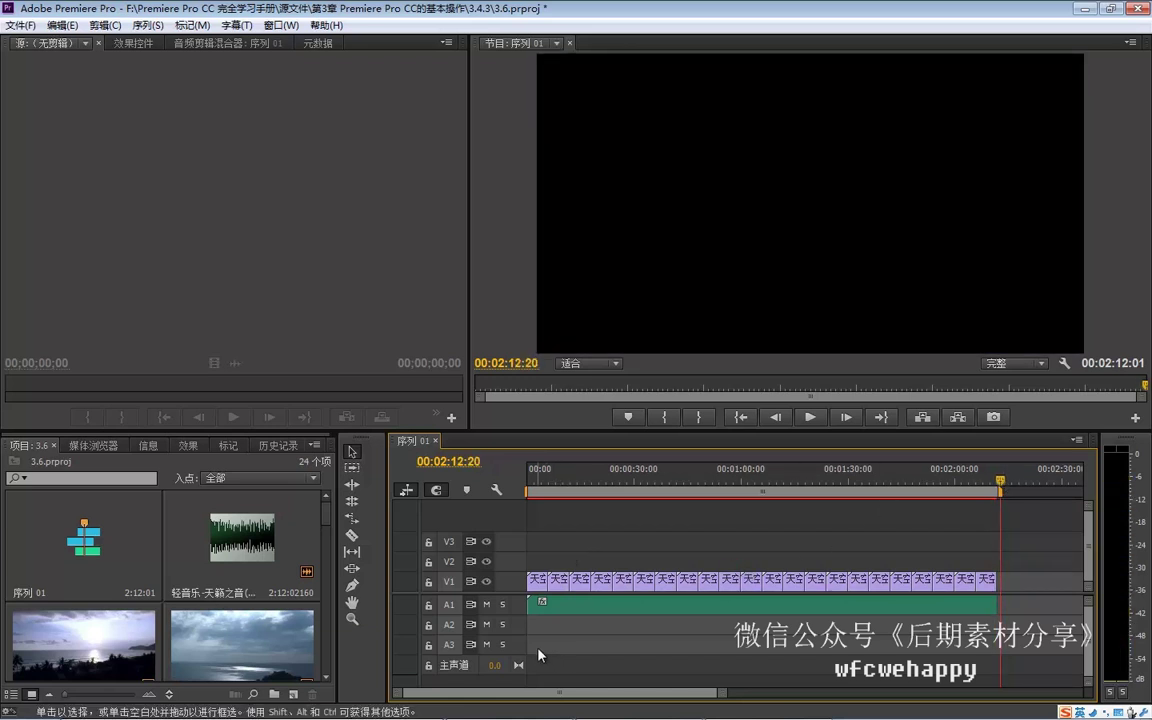
Apply a 1-second 交叉溶解 from Video Transitions > Dissolve to the first V1 cut
left_click(189, 446)
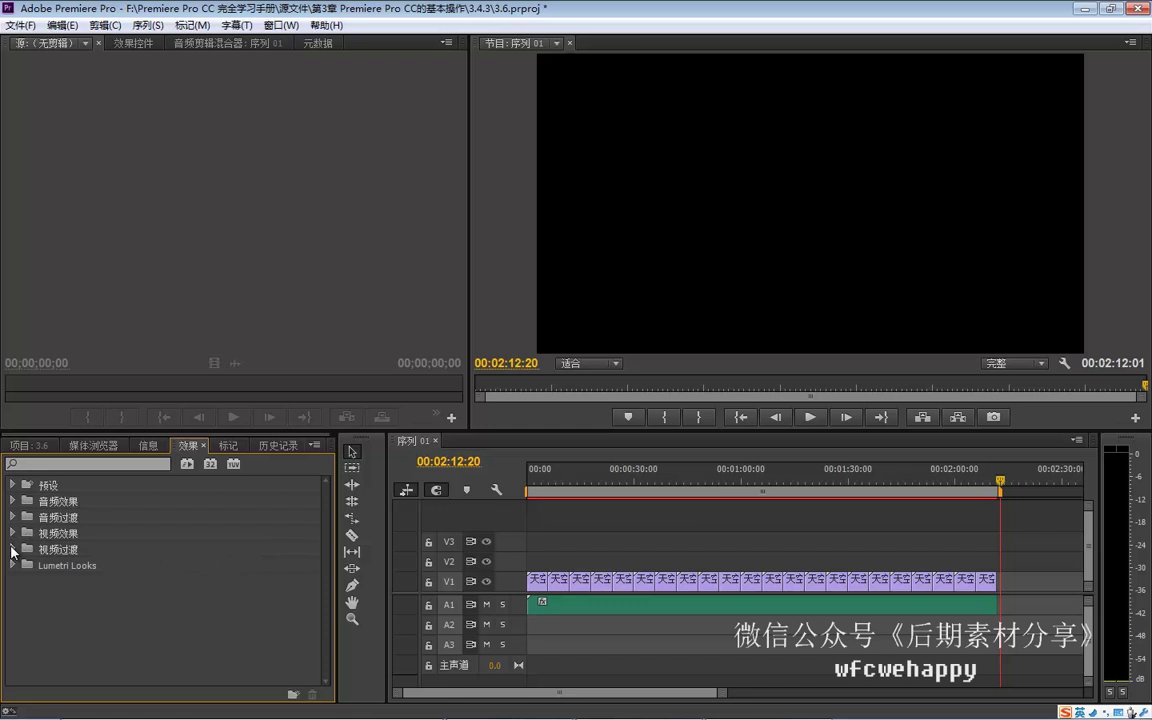
left_click(13, 550)
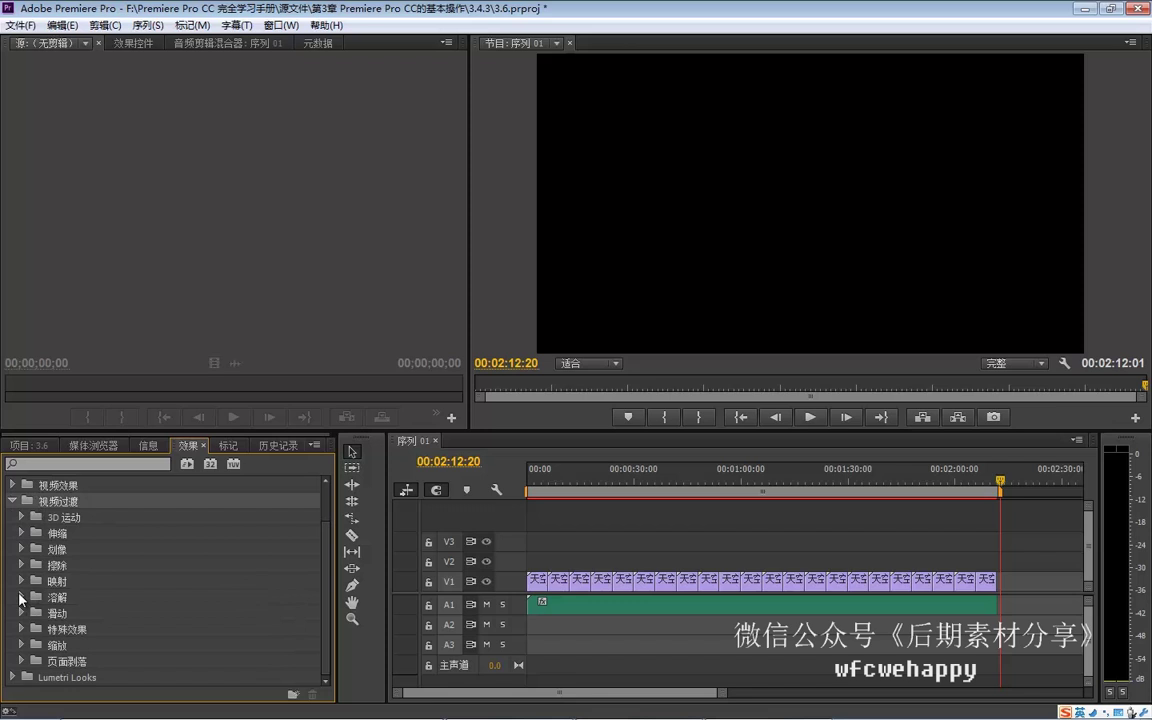
left_click(20, 597)
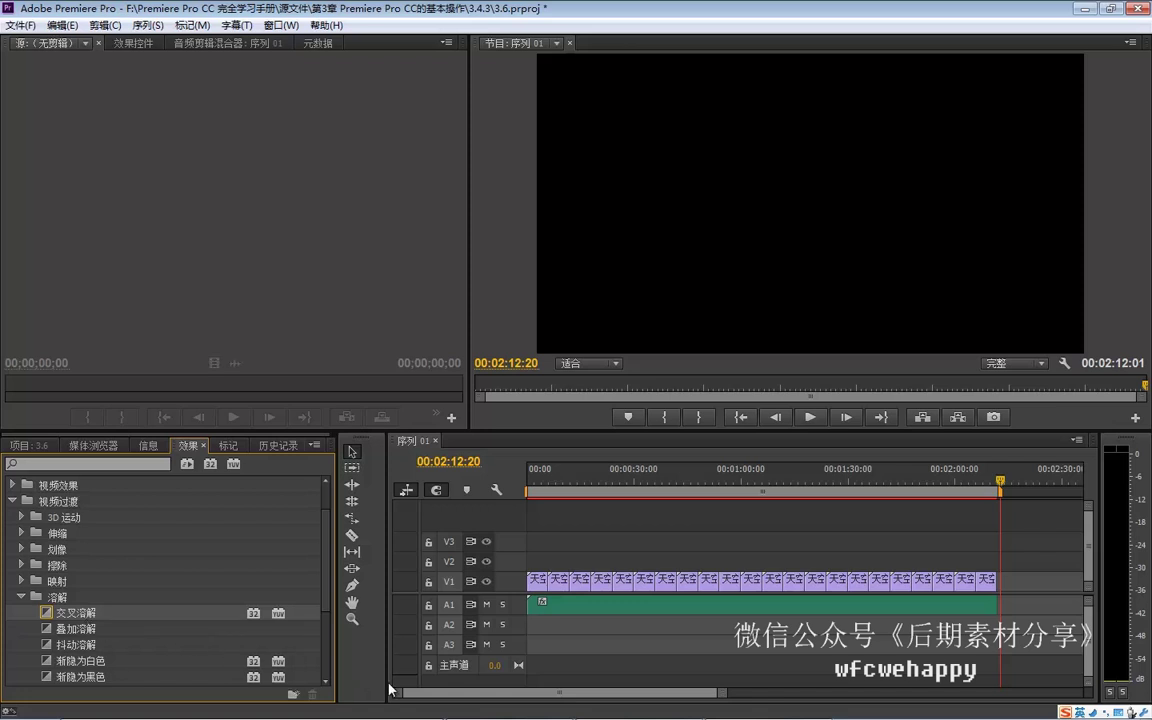
left_click_drag(722, 693, 687, 703)
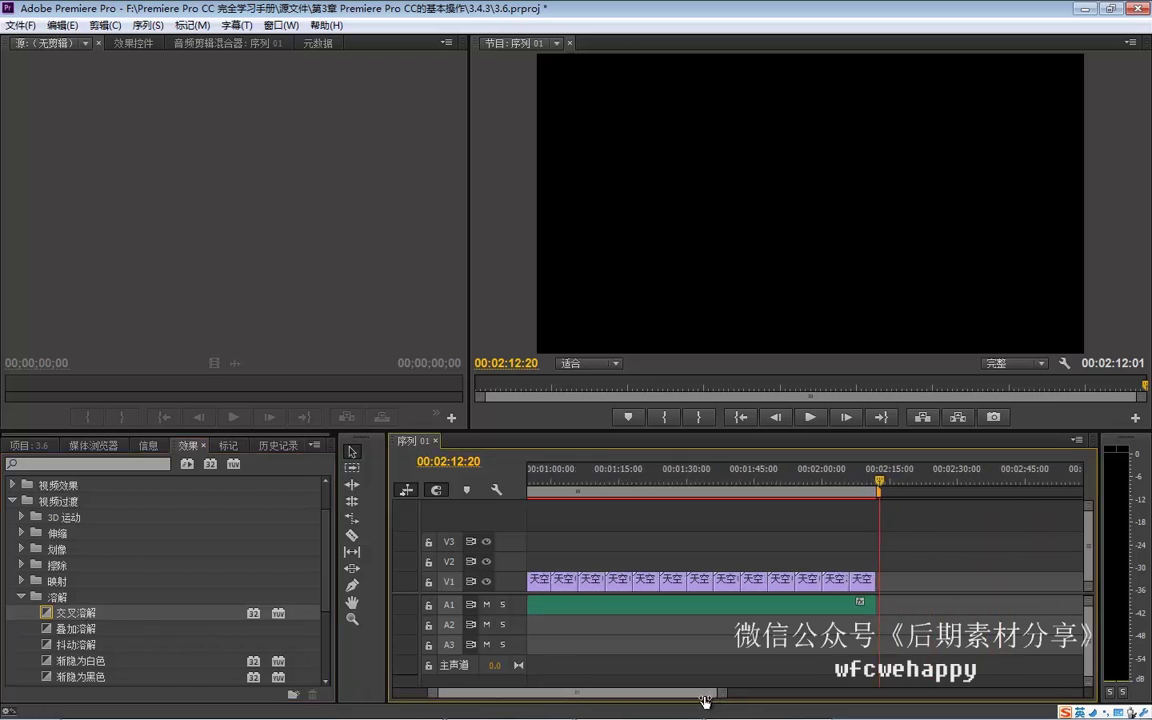
scroll(620, 540, "up", 5)
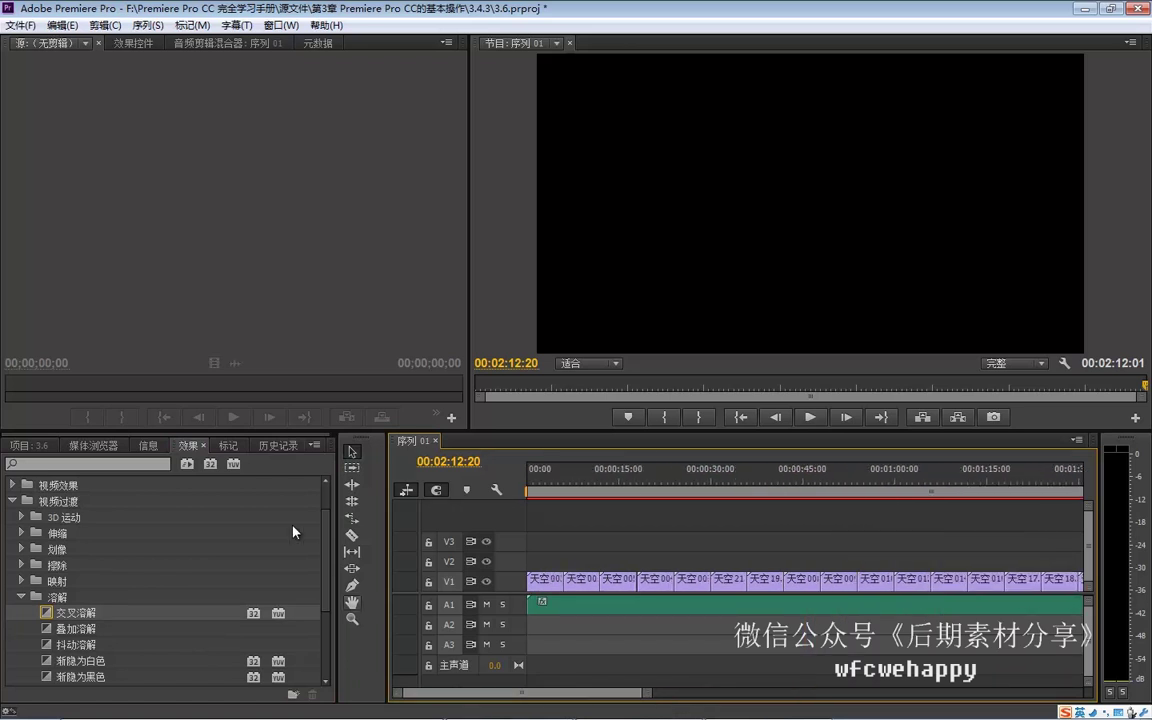
left_click_drag(100, 621, 567, 588)
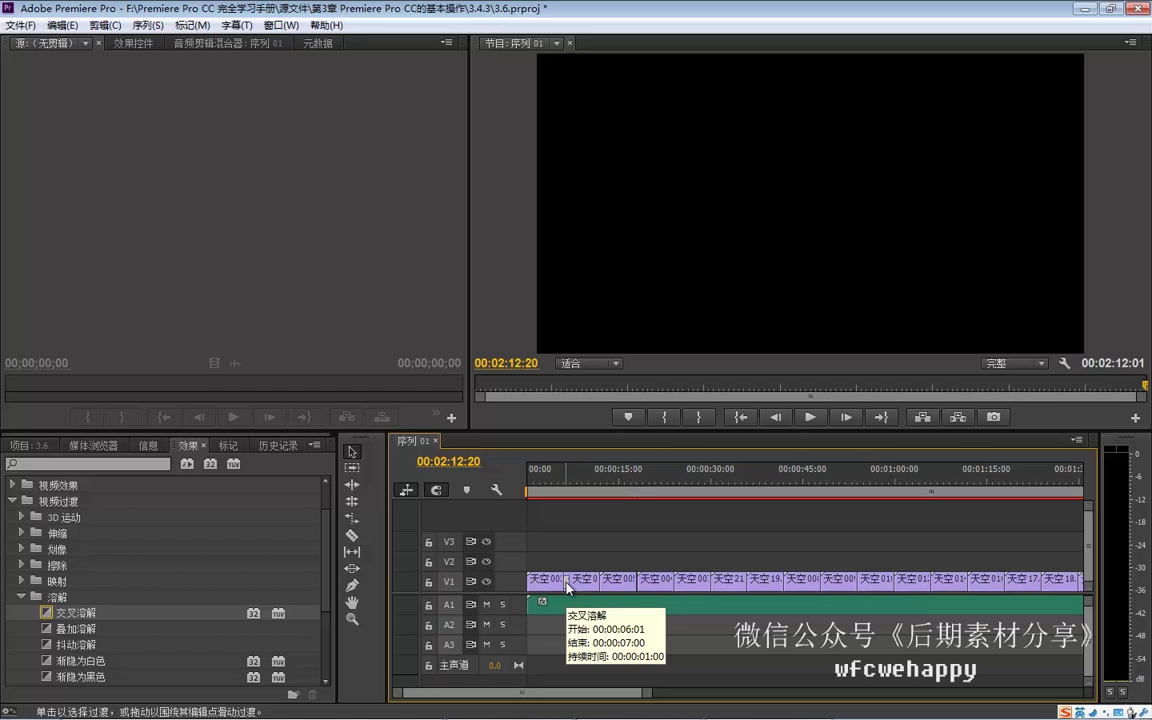
left_click(566, 580)
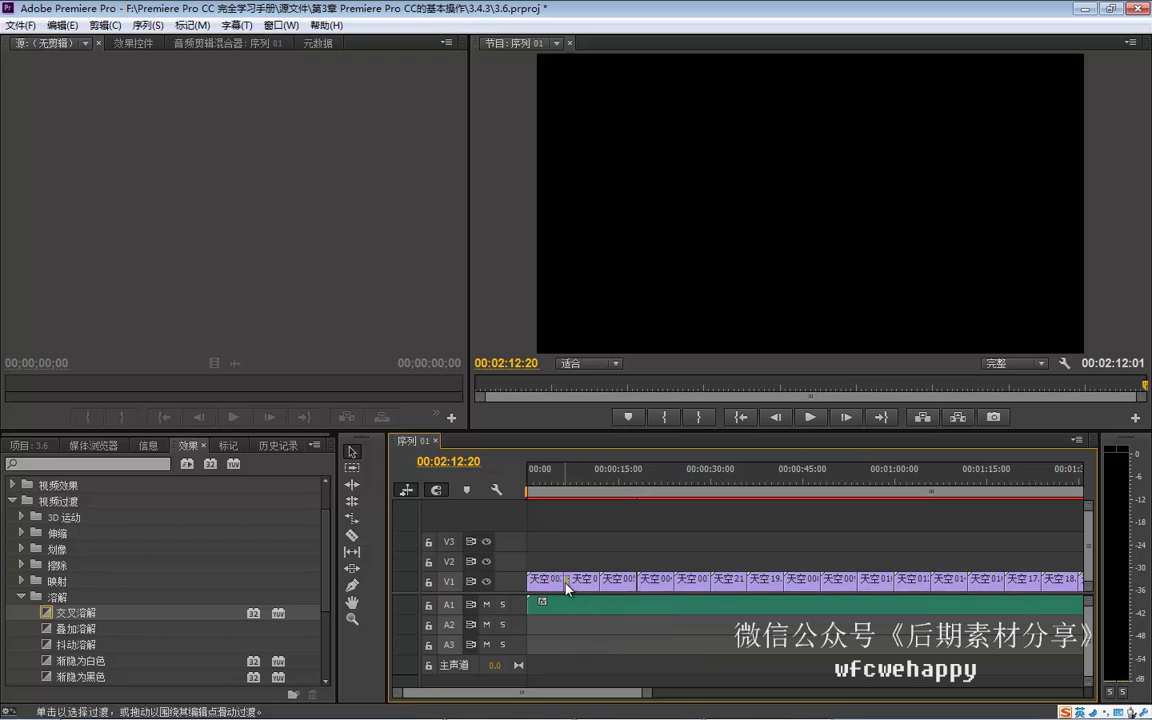
left_click_drag(566, 587, 566, 621)
Center the cross dissolve on the cut, then select 叠加溶解 in the Dissolve list
left_click(140, 44)
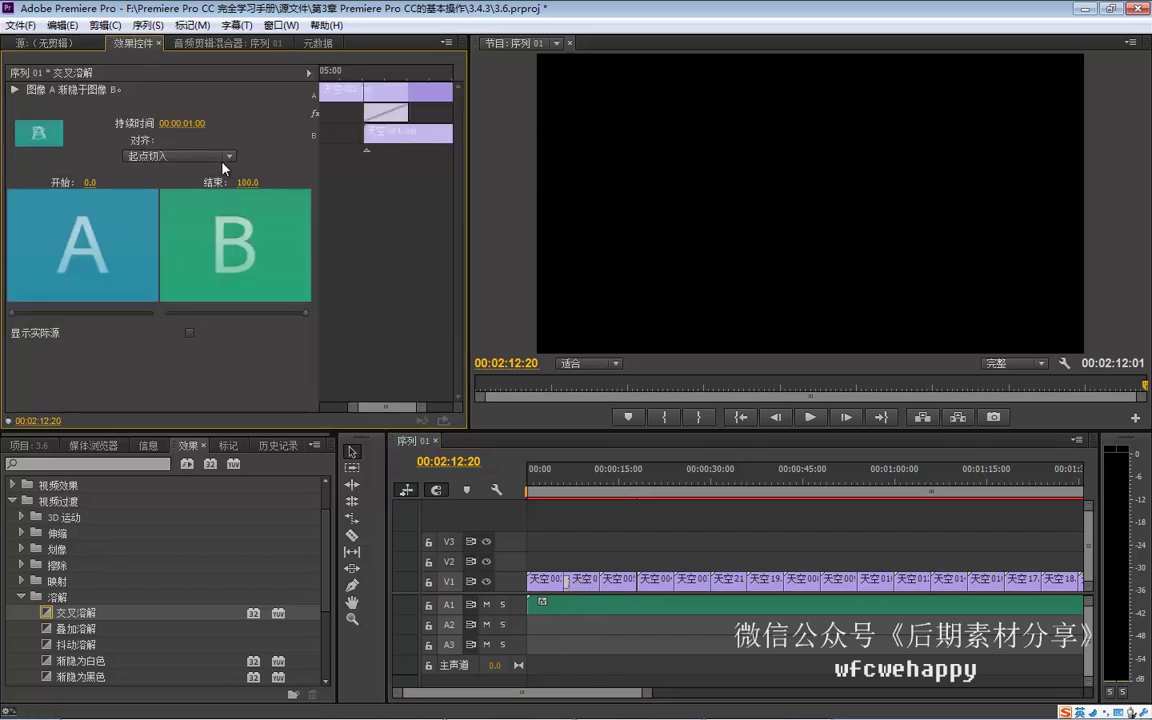
left_click(224, 157)
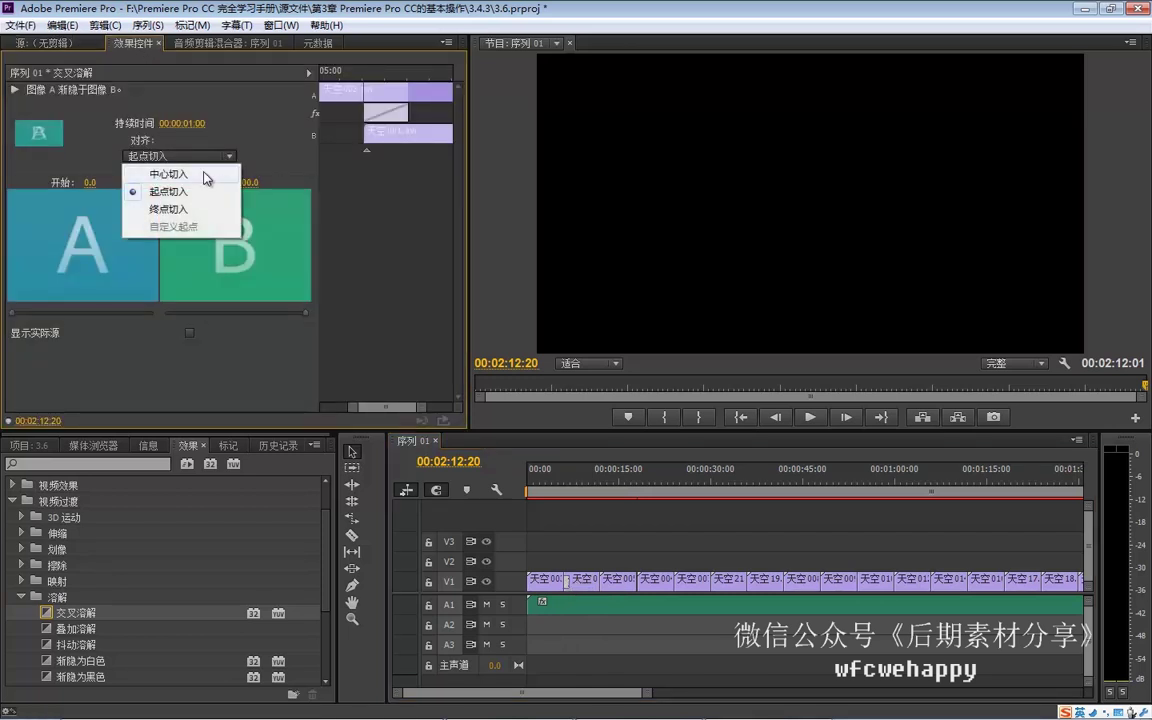
left_click(206, 175)
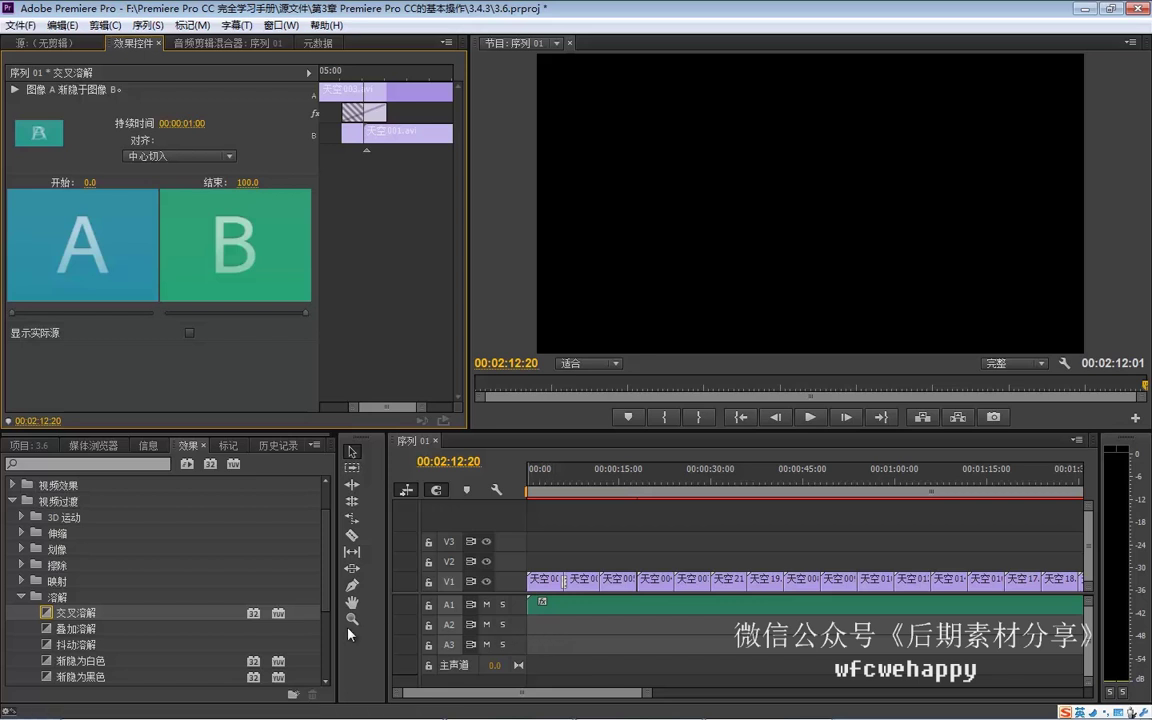
left_click(95, 632)
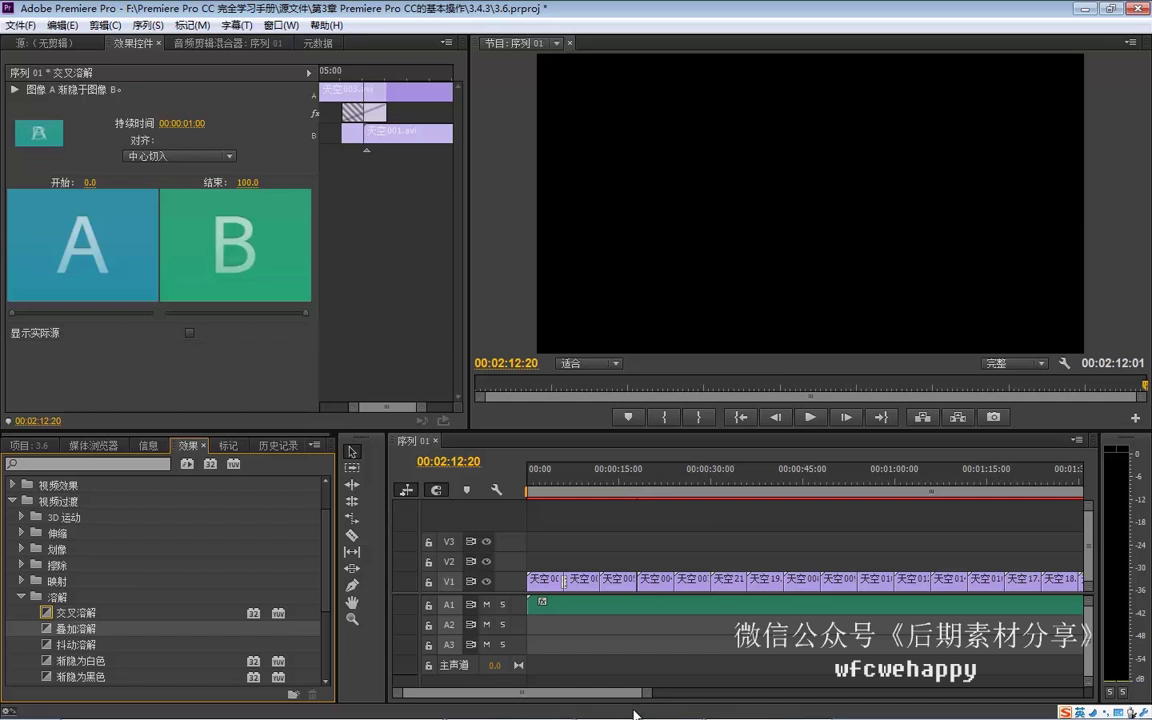
Place 叠加溶解 at the 天空005/天空004 cut on V1, then list the 擦除 wipes
left_click_drag(648, 692, 640, 692)
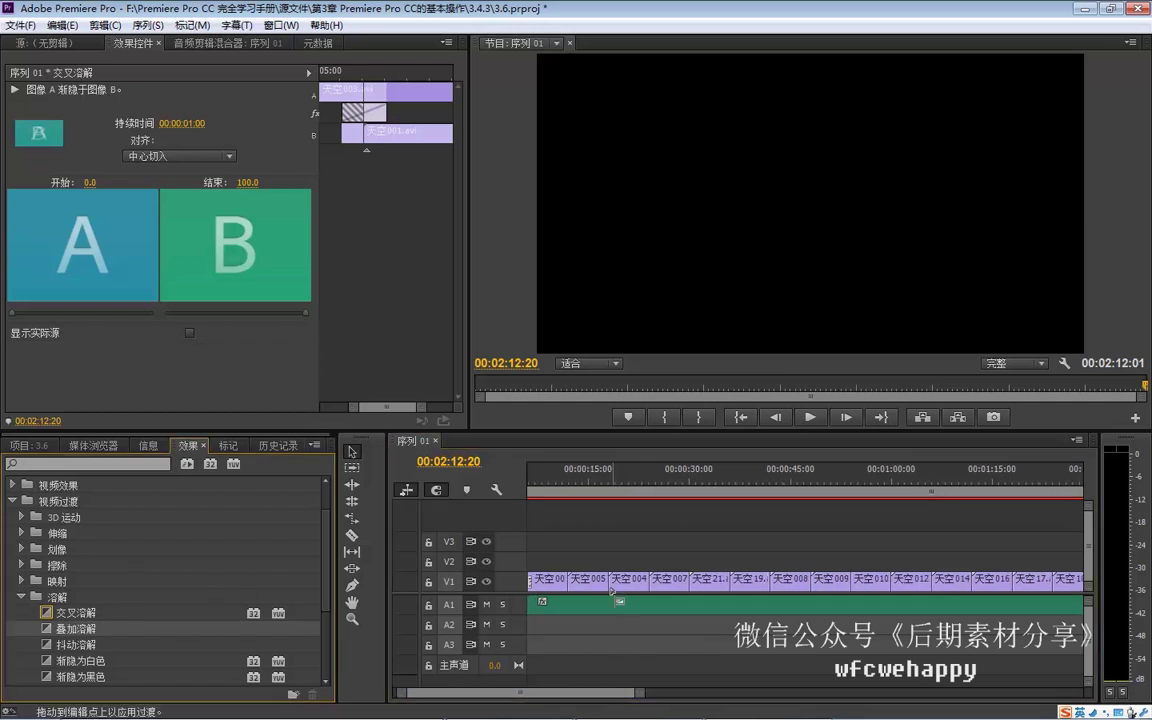
left_click_drag(75, 630, 613, 582)
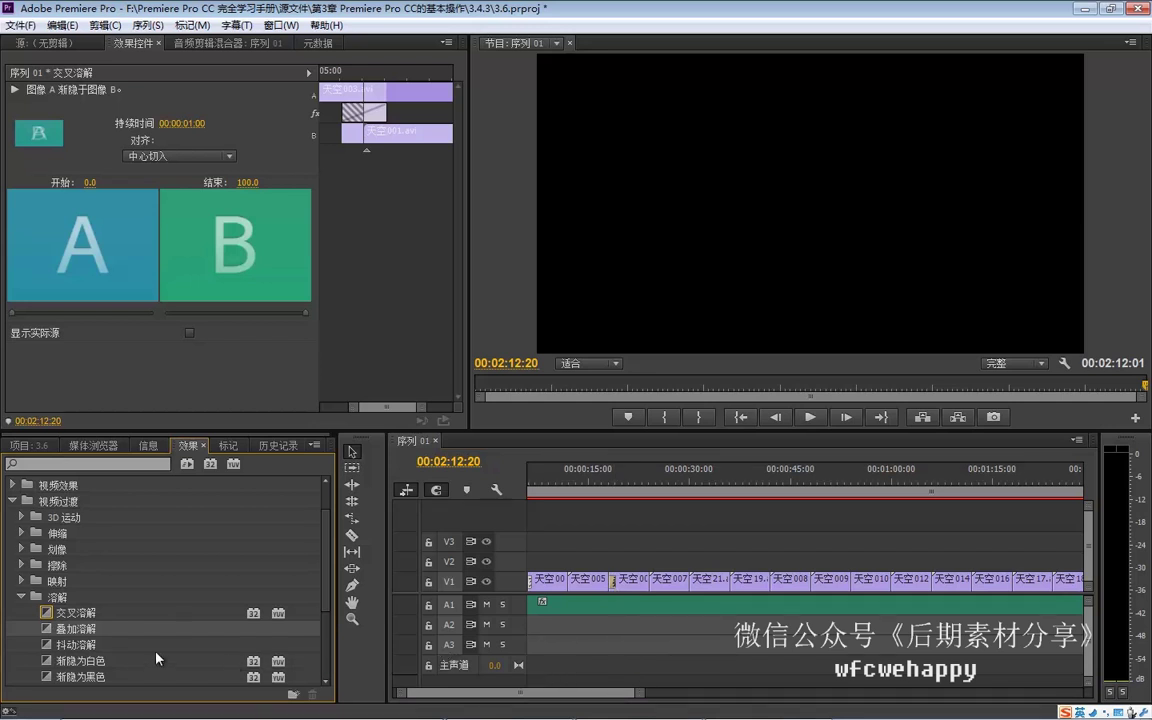
left_click(22, 597)
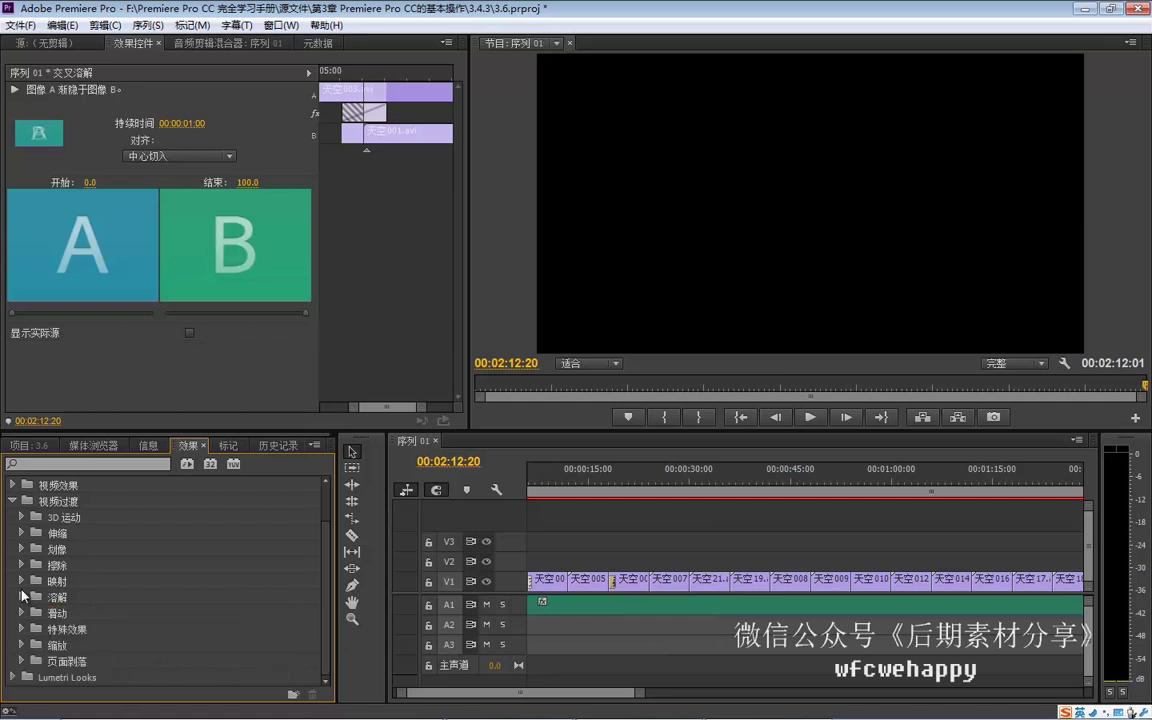
left_click(22, 565)
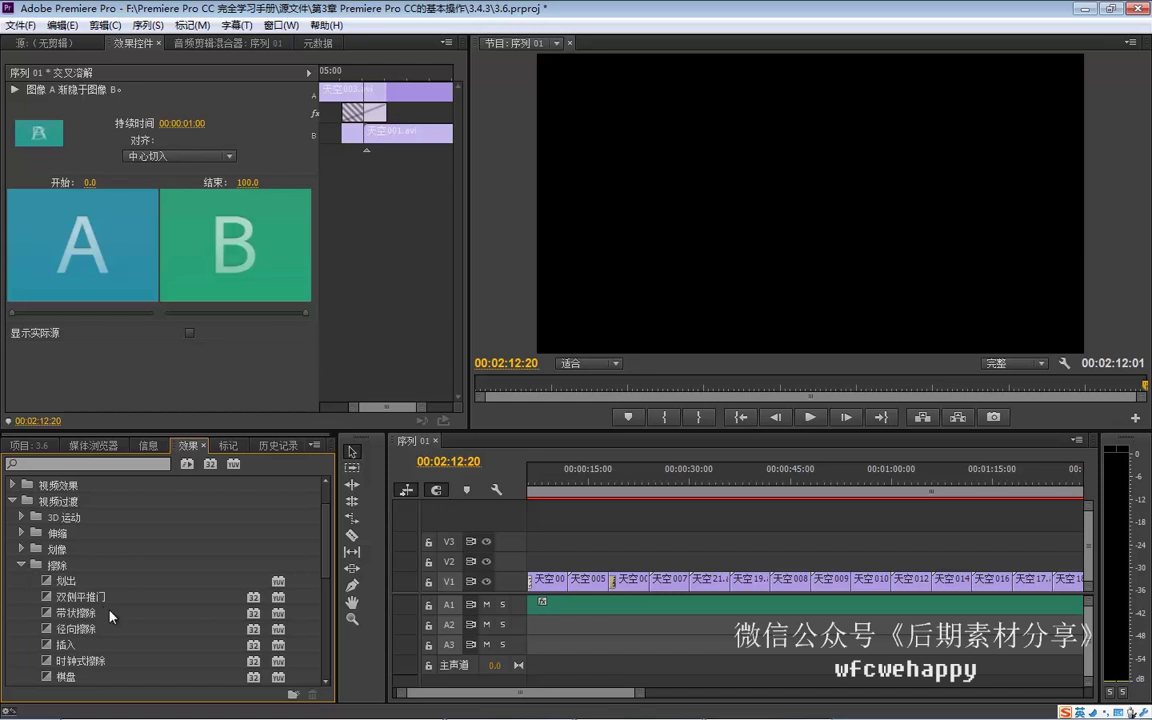
scroll(100, 560, "down", 1)
scroll(100, 560, "down", 1)
scroll(99, 562, "down", 2)
scroll(108, 636, "down", 3)
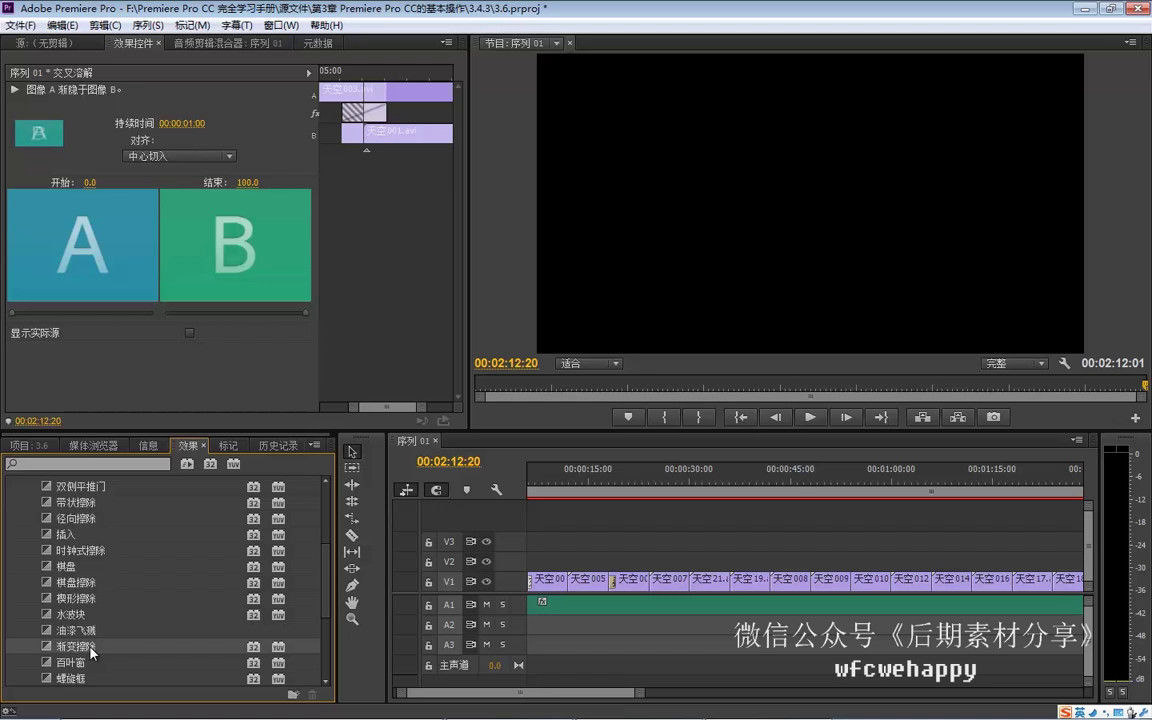
Apply 渐变擦除 with softness 10 to three successive V1 sky-clip cuts
mouse_move(86, 648)
left_mouse_down()
mouse_move(656, 585)
mouse_move(612, 581)
left_mouse_up()
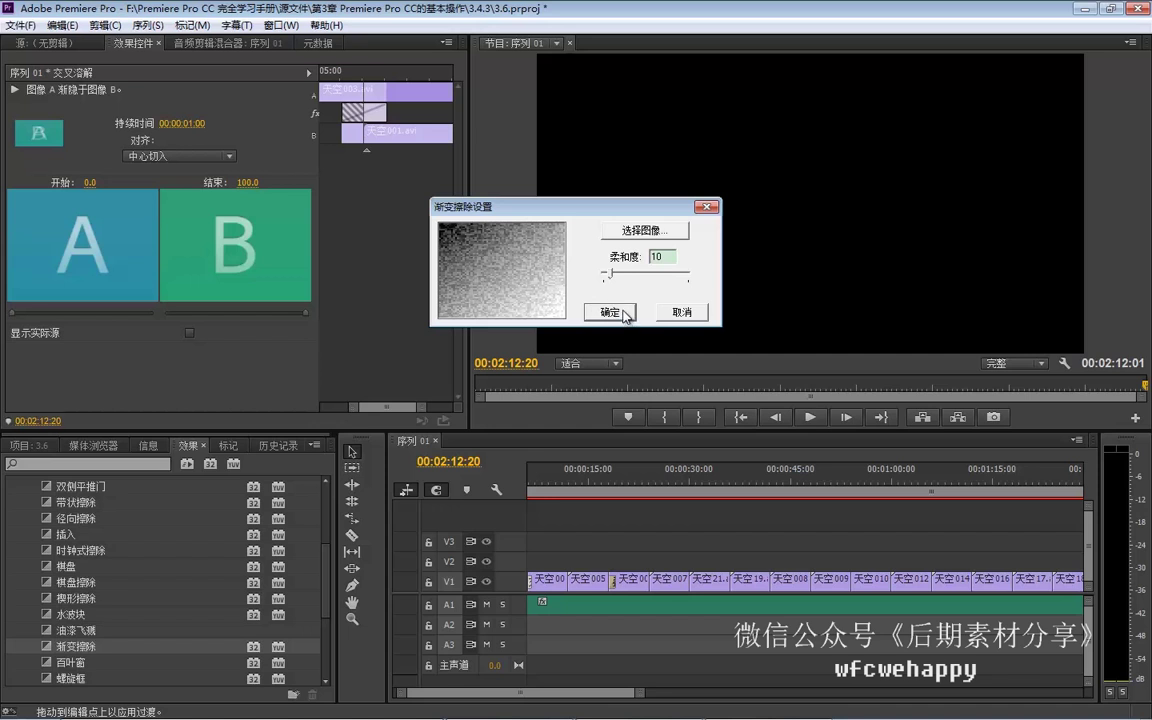
left_click(622, 313)
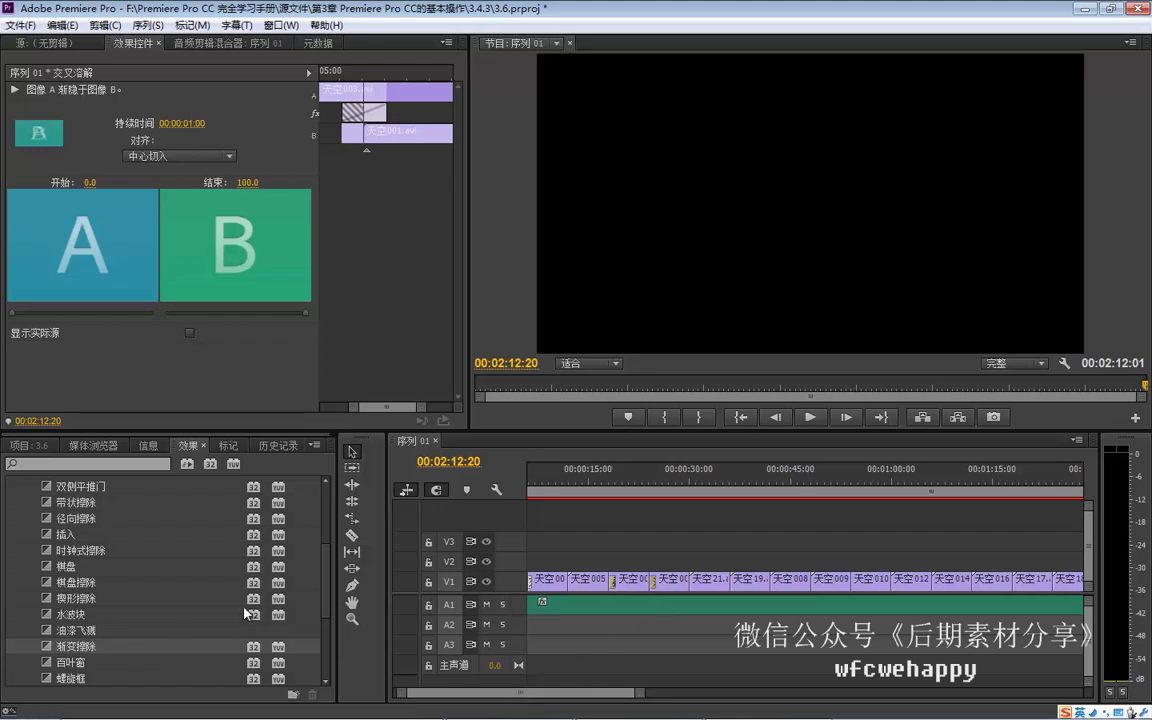
mouse_move(232, 647)
left_mouse_down()
mouse_move(708, 611)
mouse_move(612, 580)
left_mouse_up()
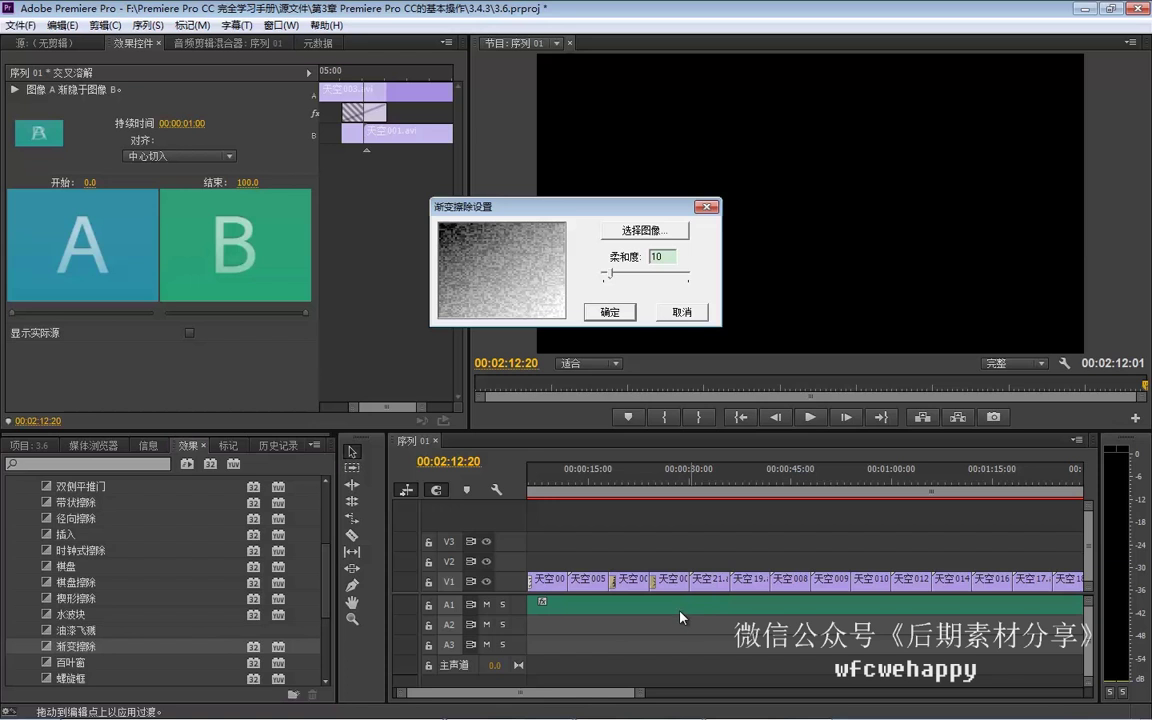
left_click(615, 316)
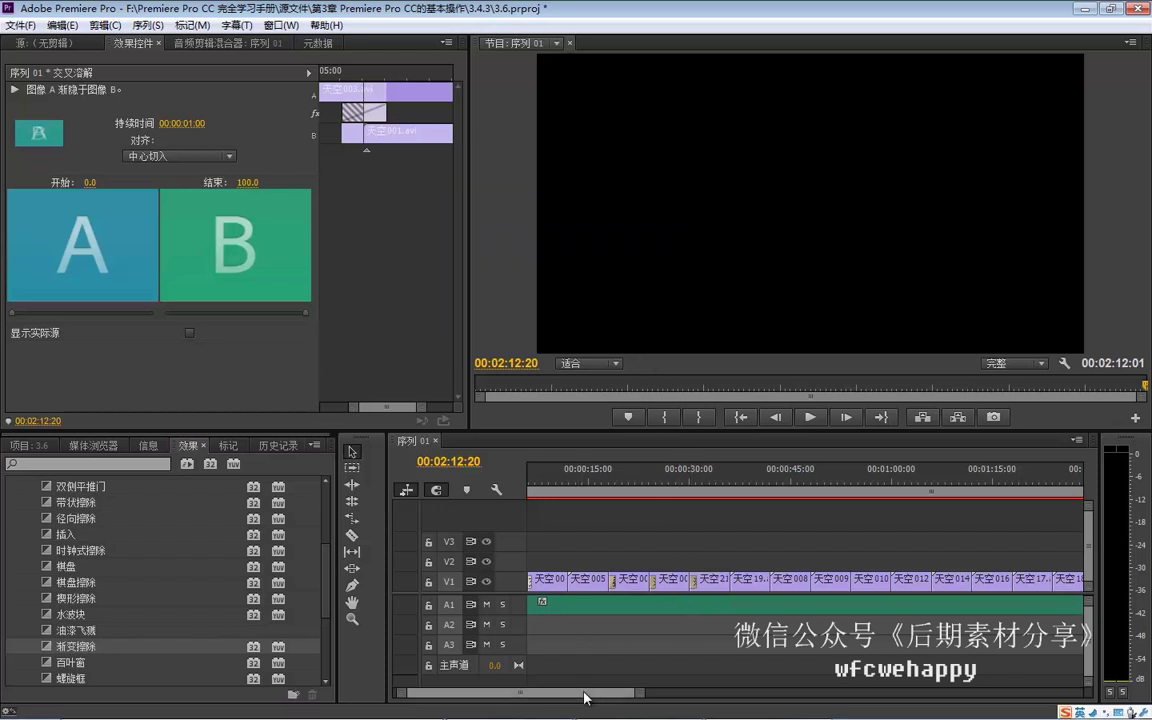
left_click_drag(576, 694, 597, 697)
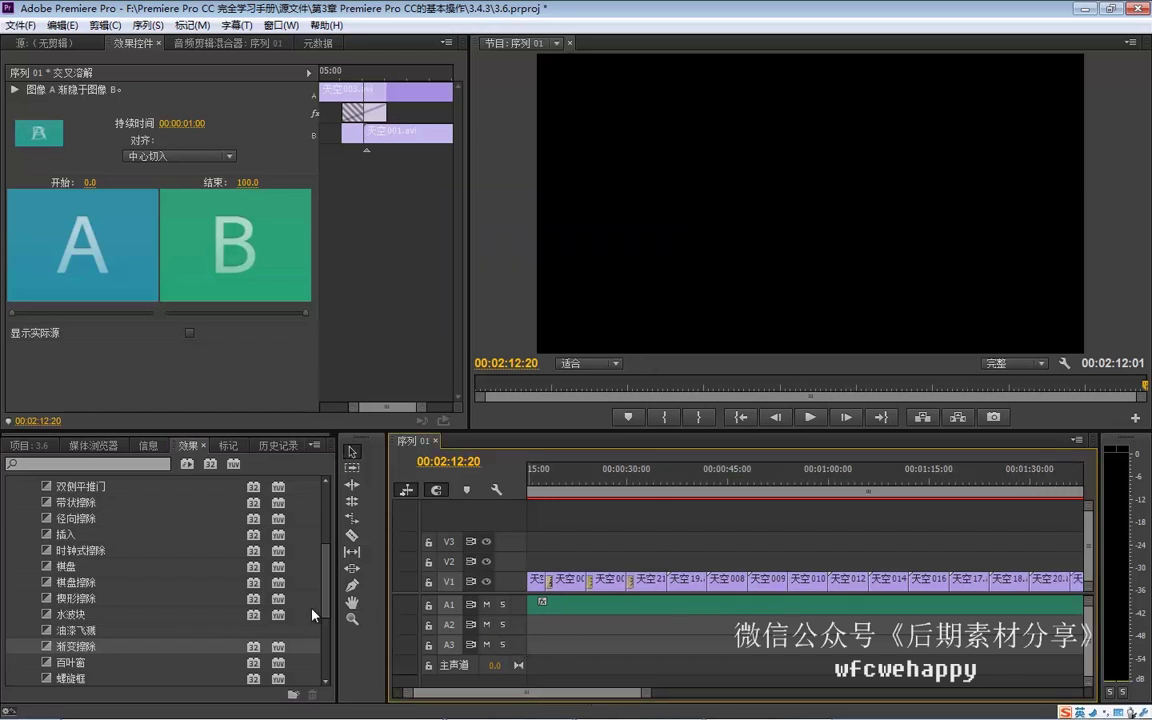
left_click_drag(87, 650, 592, 579)
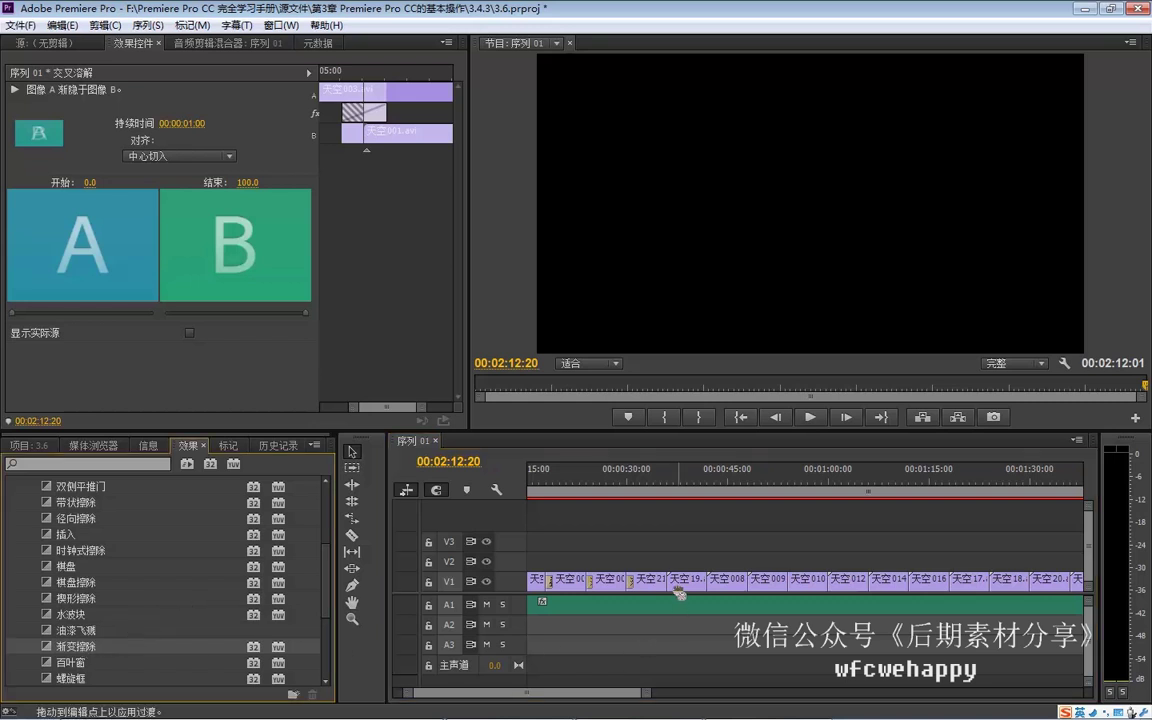
left_click(609, 313)
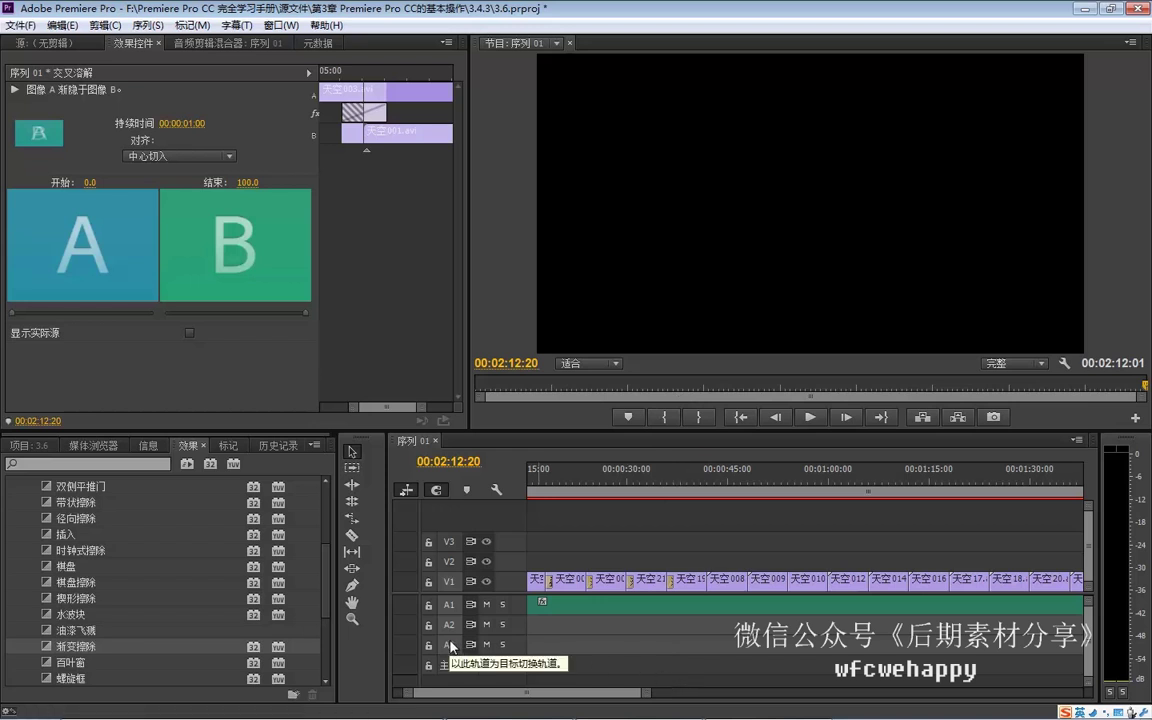
Add the 带状滑动 band slide transition at a V1 sky-clip cut
scroll(10, 540, "up", 5)
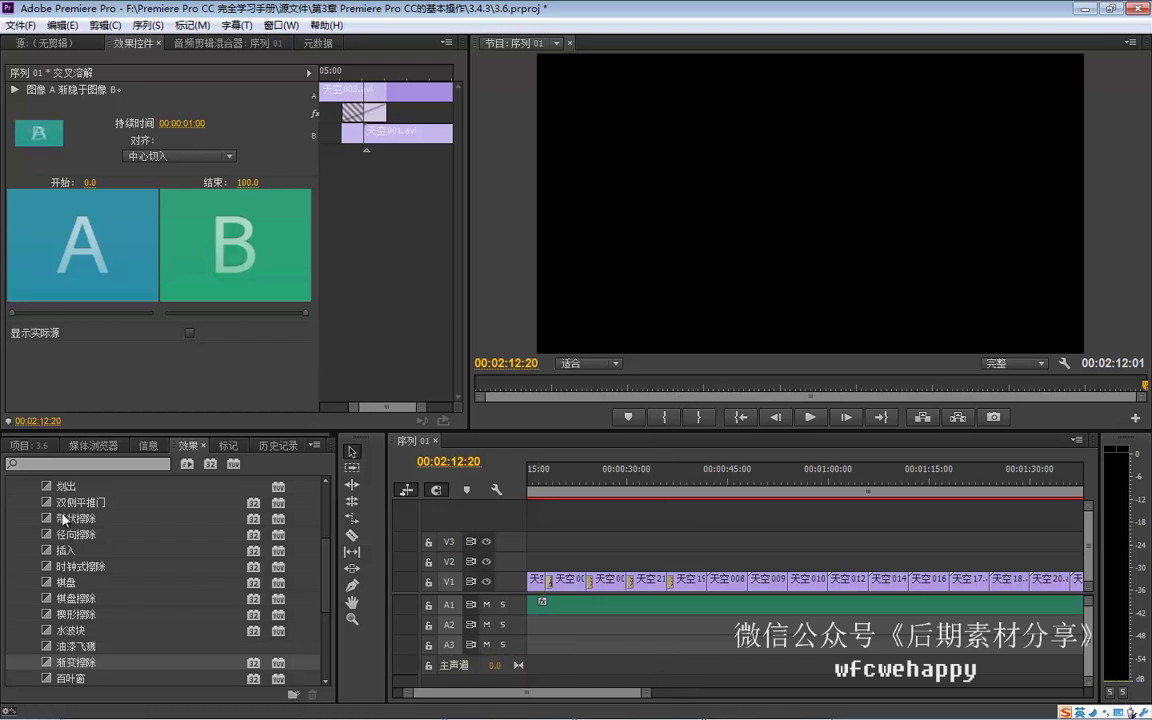
left_click(20, 533)
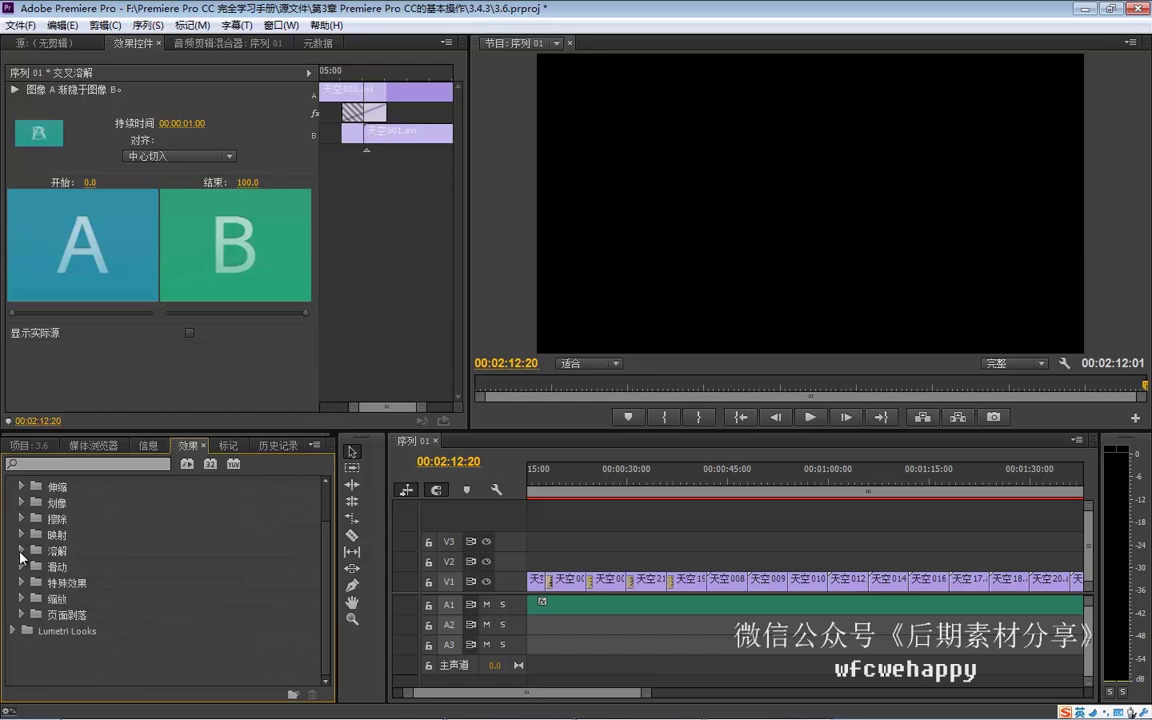
left_click(21, 566)
left_click(79, 648)
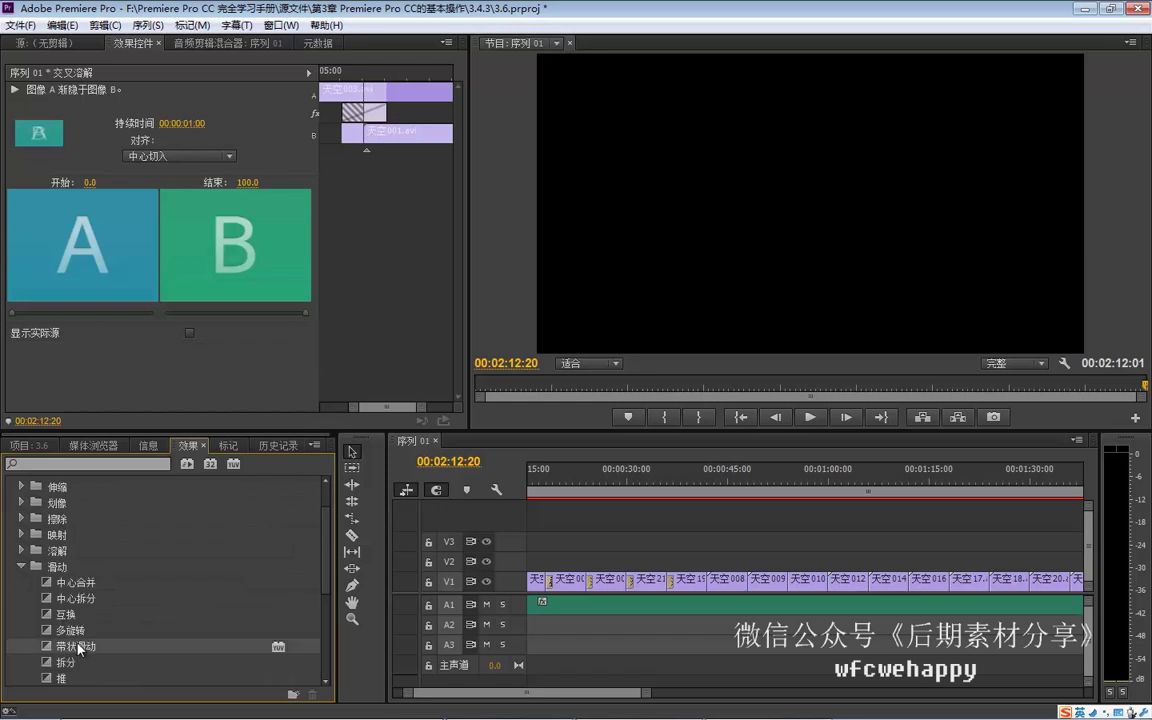
left_click_drag(79, 648, 548, 650)
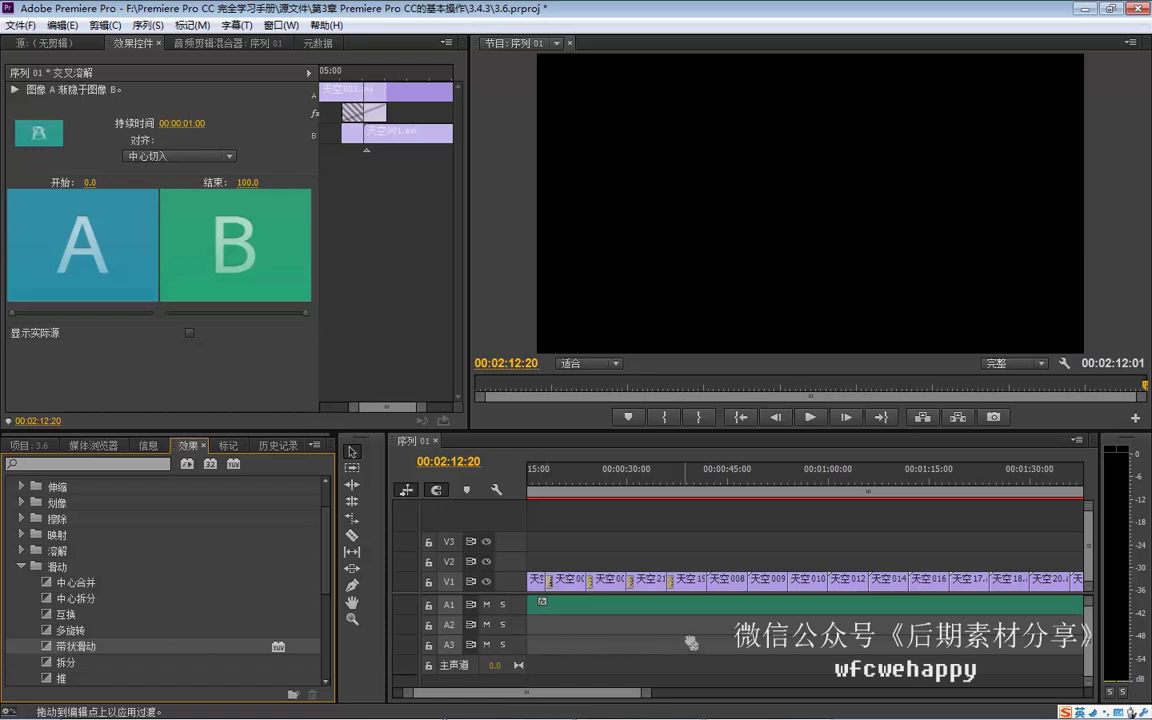
left_click_drag(548, 650, 641, 527)
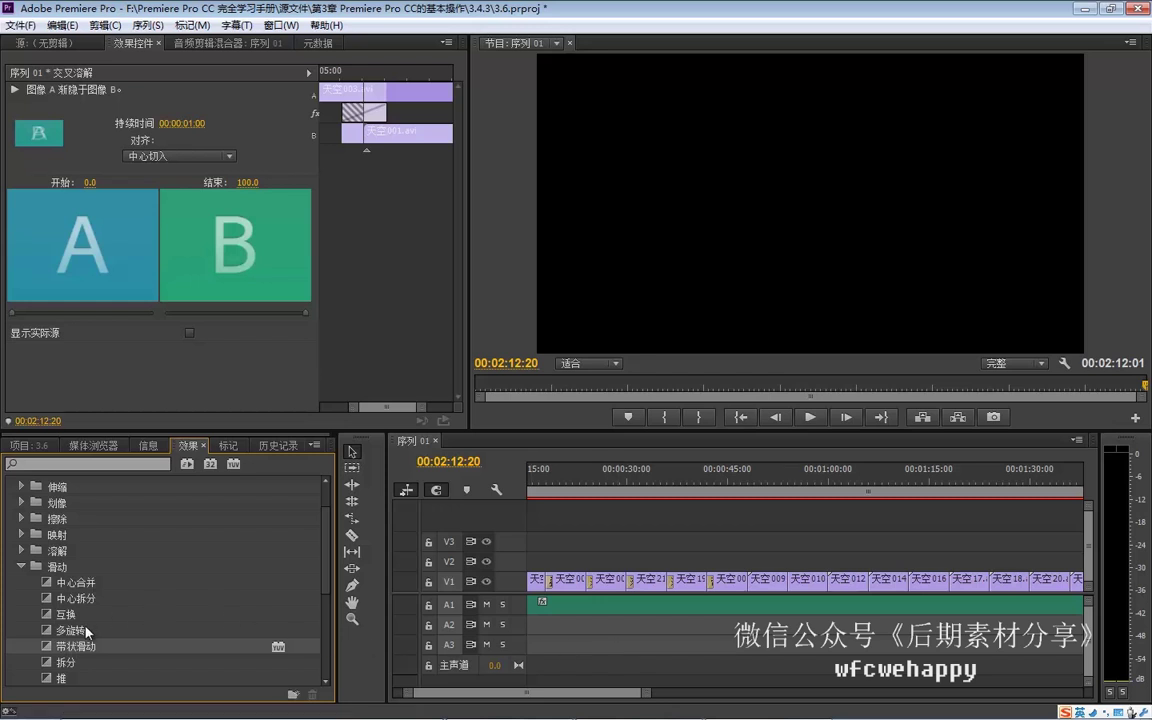
Add the 滑动 slide transition at two later V1 cuts, including the one before 天空012
scroll(86, 637, "up", 1)
scroll(88, 638, "down", 2)
scroll(88, 638, "down", 2)
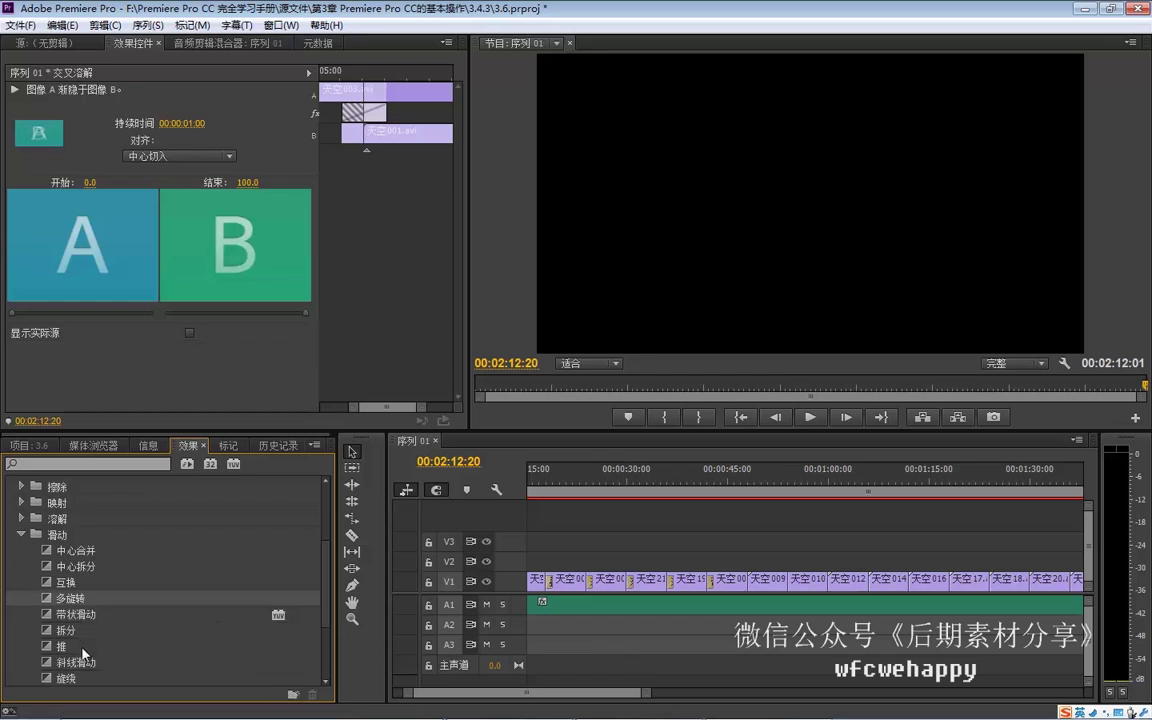
scroll(88, 638, "down", 2)
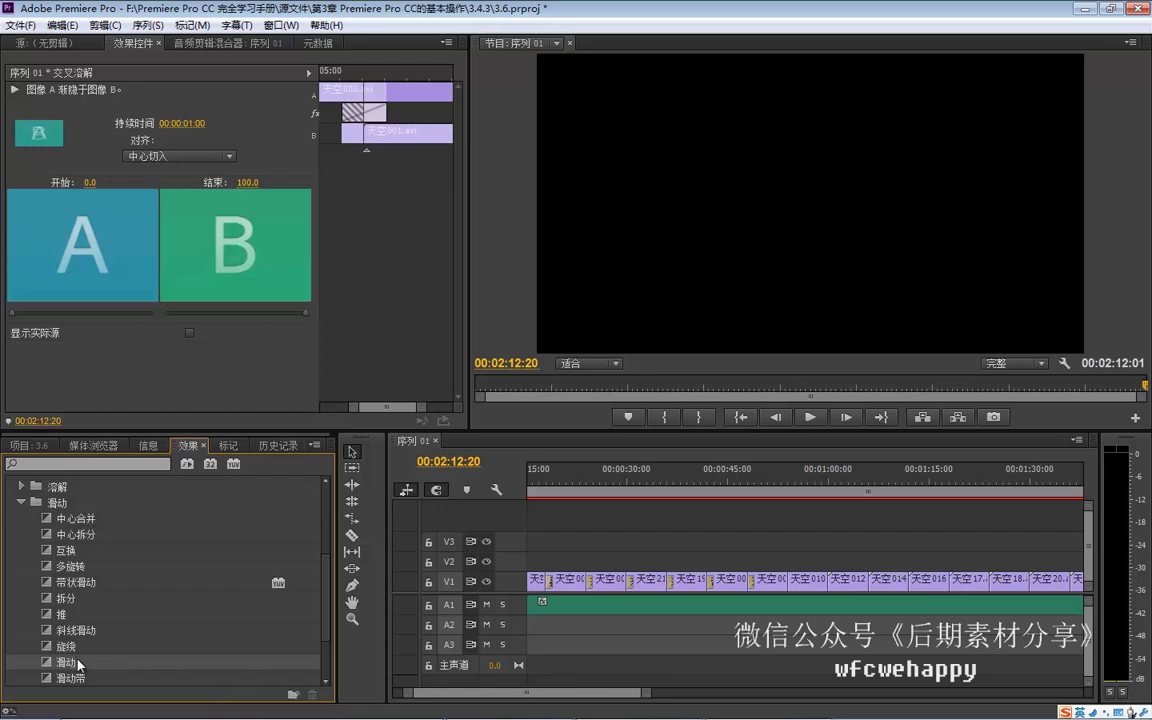
left_click_drag(71, 662, 805, 590)
mouse_move(188, 663)
left_mouse_down()
mouse_move(775, 656)
mouse_move(845, 591)
left_mouse_up()
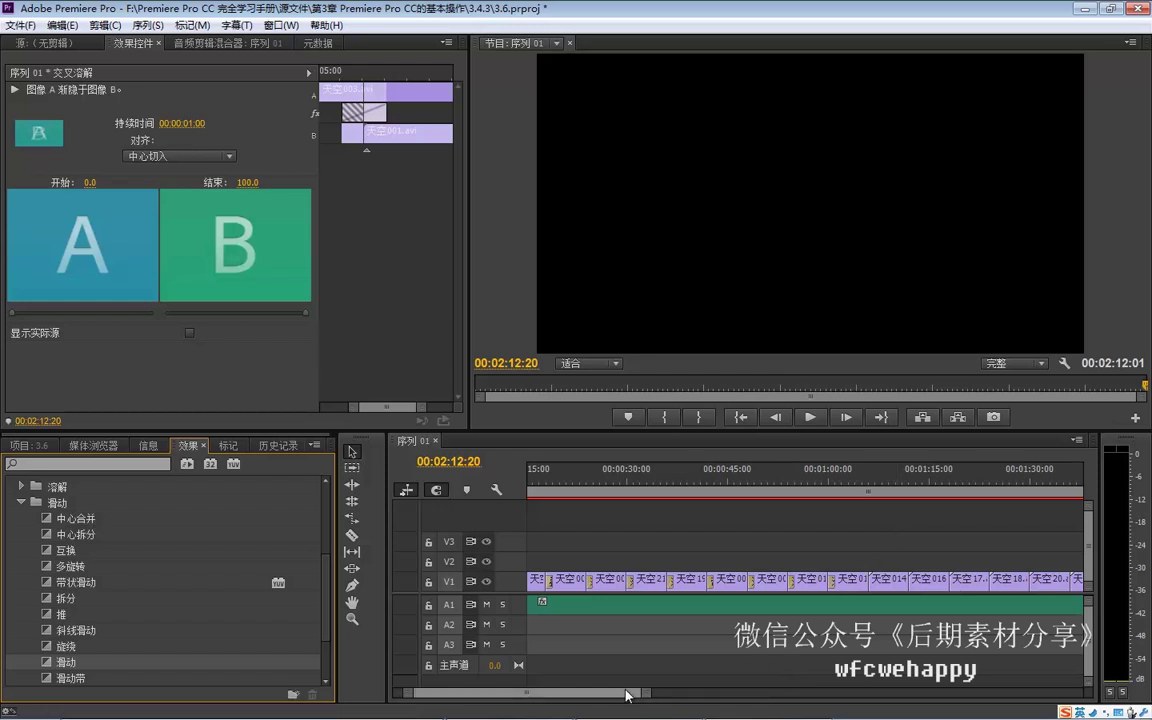
left_click_drag(626, 694, 641, 692)
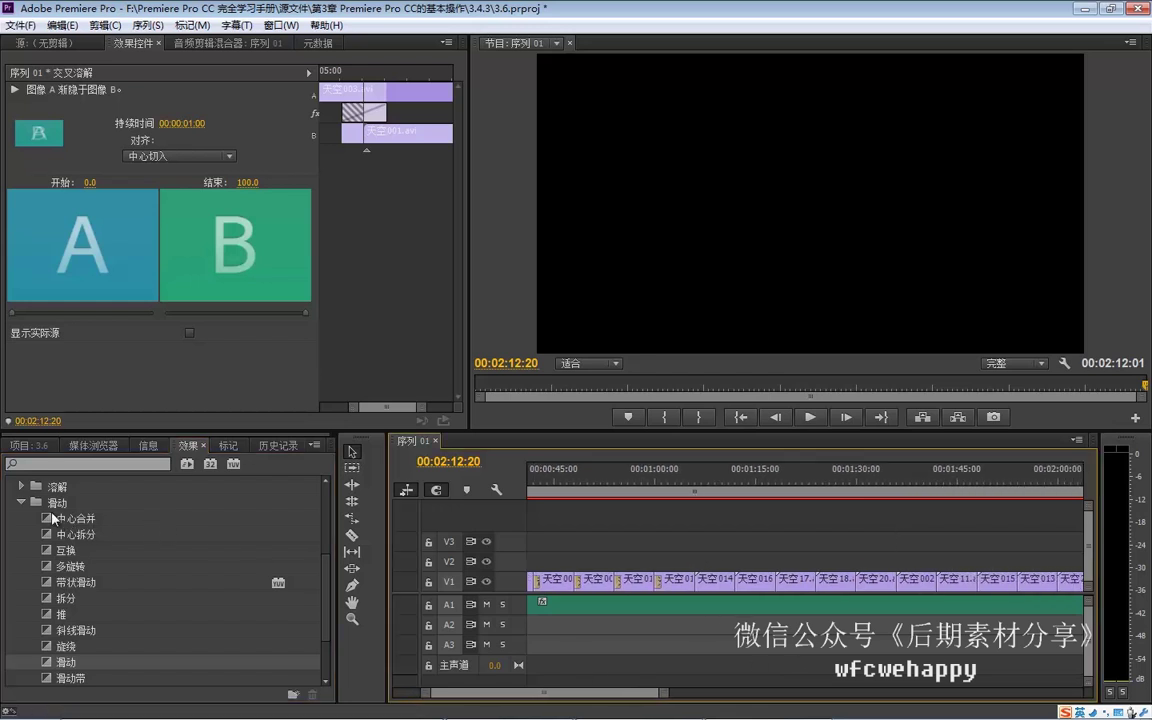
Add the 随机块 random-blocks wipe at the next V1 sky-clip cut
left_click(20, 509)
scroll(20, 475, "up", 5)
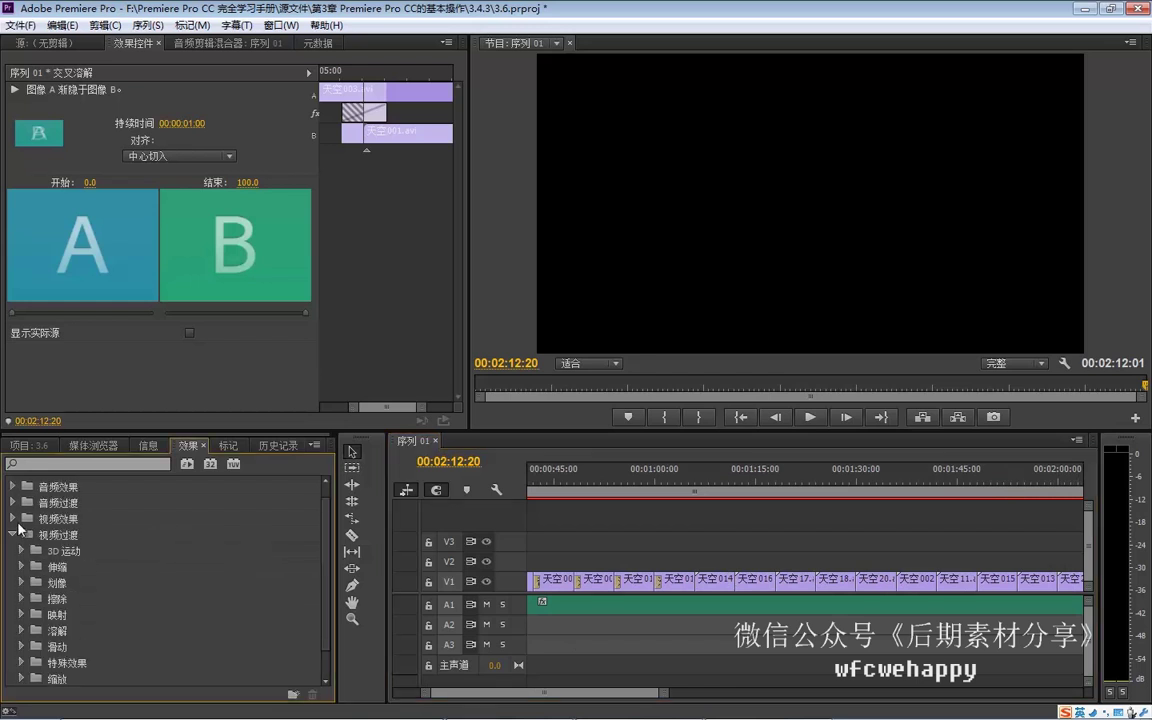
left_click(22, 598)
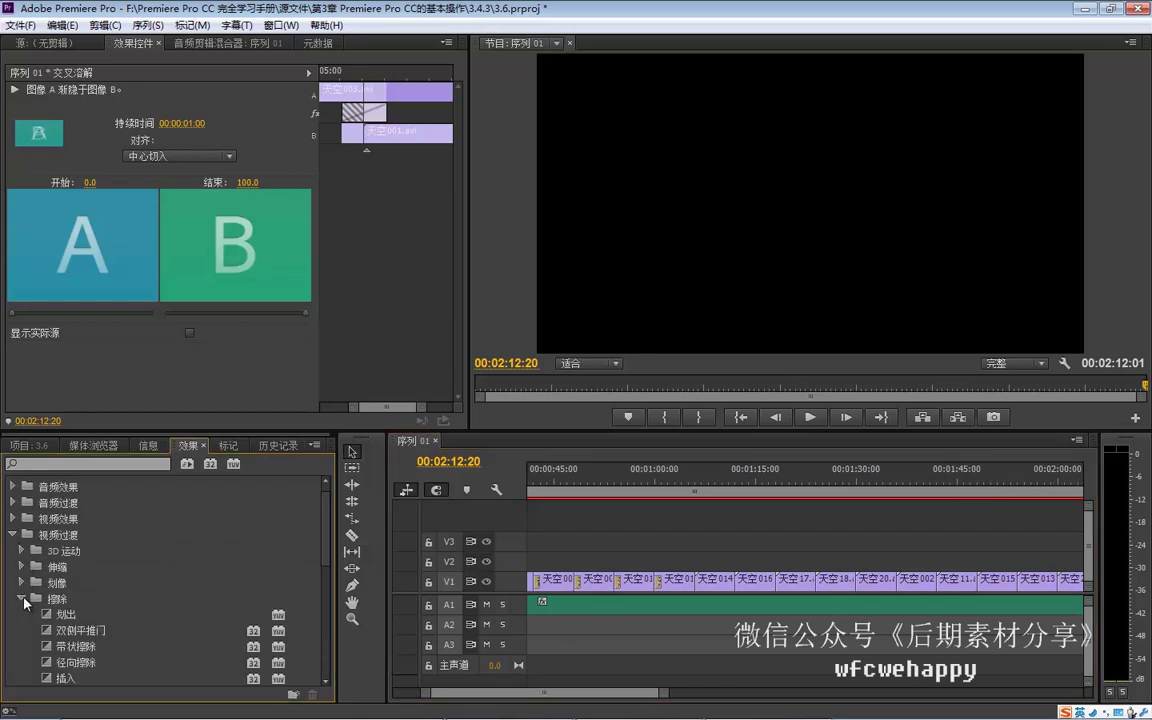
scroll(162, 612, "down", 2)
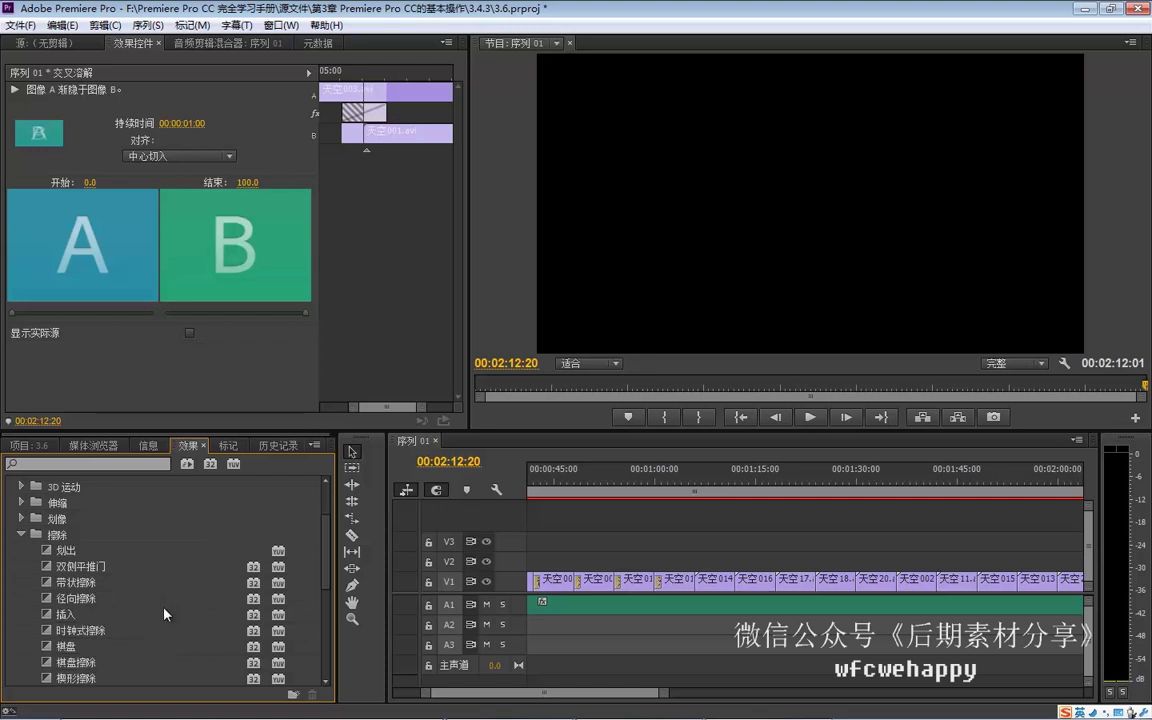
scroll(121, 633, "down", 2)
scroll(105, 652, "down", 1)
scroll(104, 650, "down", 1)
scroll(90, 650, "down", 2)
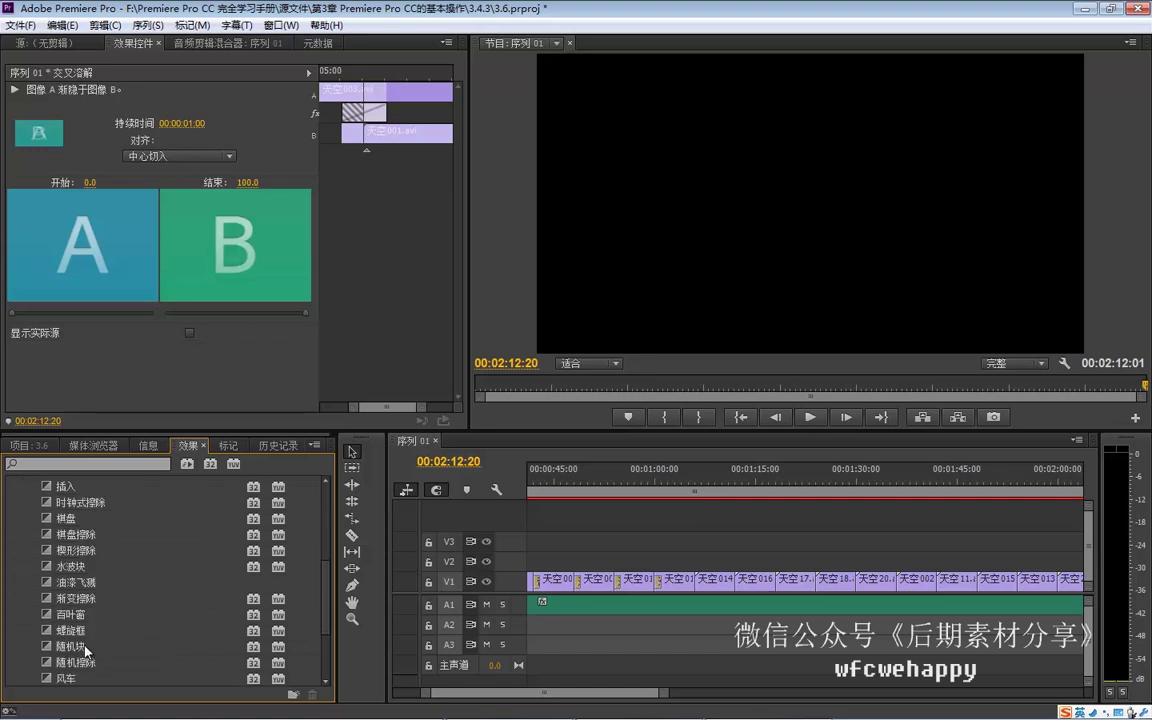
left_click(74, 648)
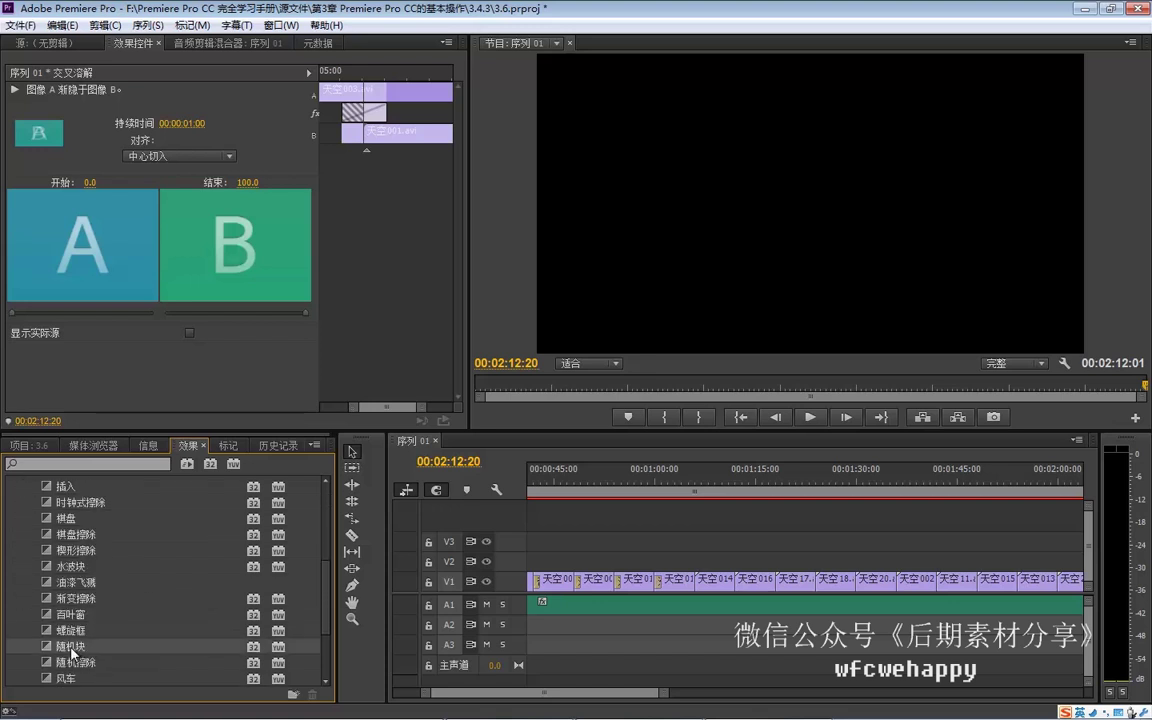
left_click_drag(71, 650, 727, 591)
Select the 棋盘擦除 checkerboard wipe and move the timeline view further right
scroll(83, 605, "up", 1)
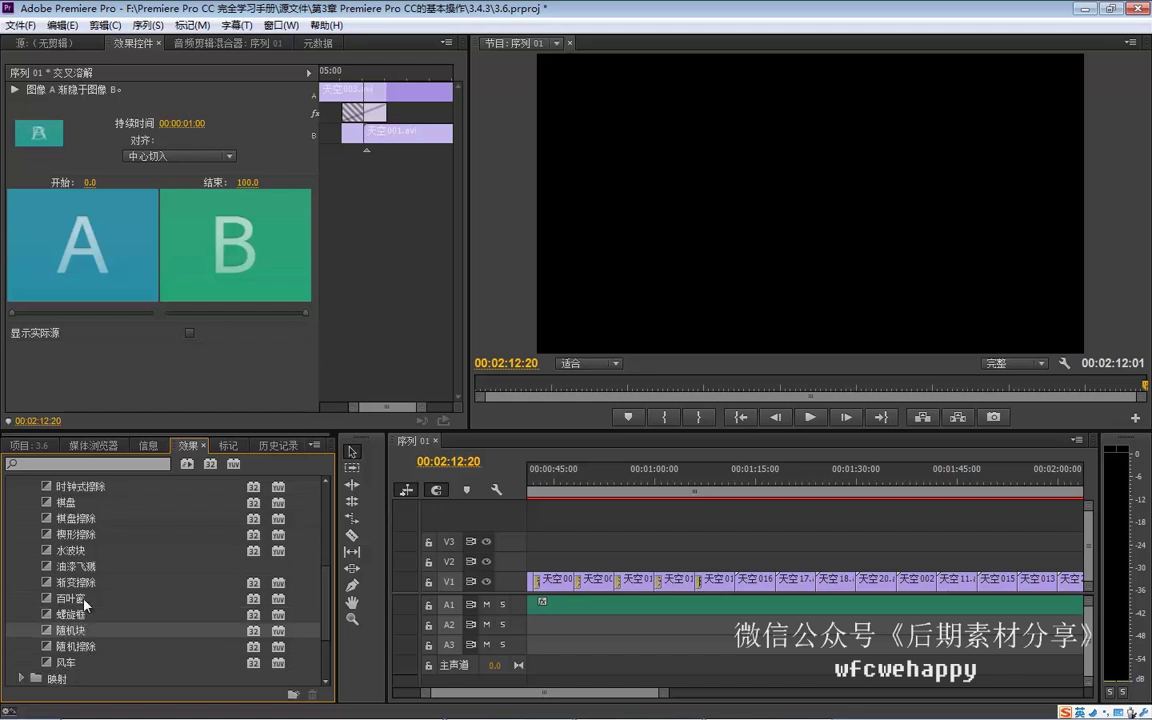
left_click(90, 540)
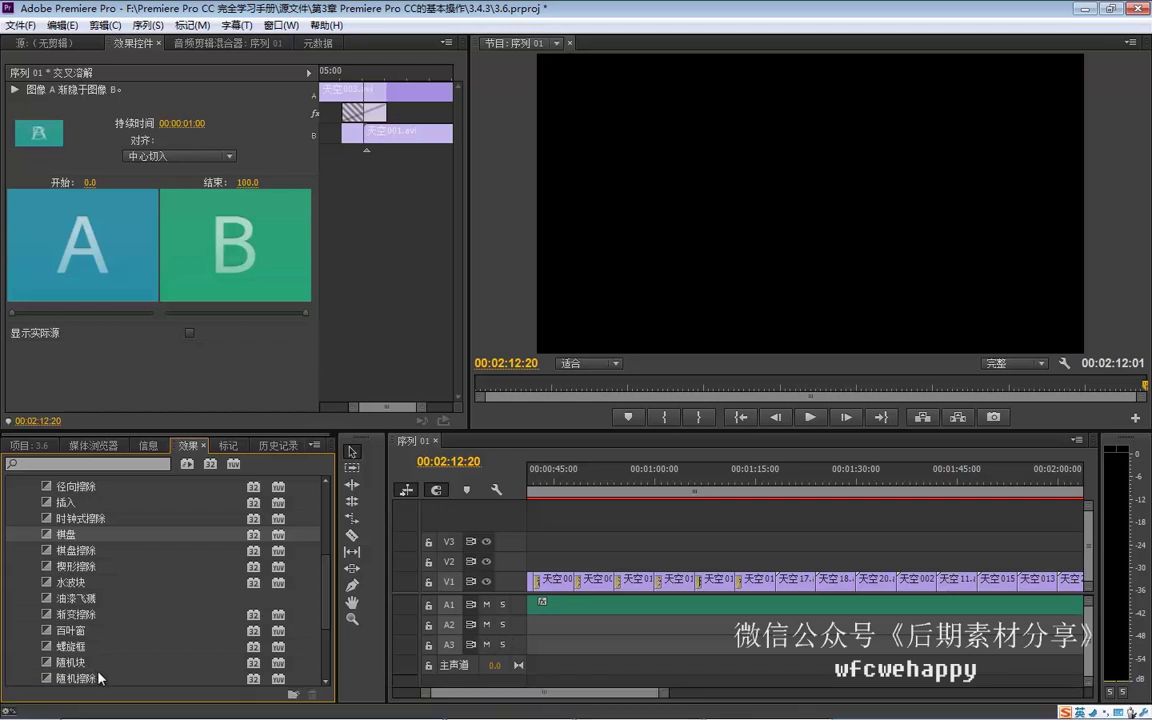
left_click(105, 552)
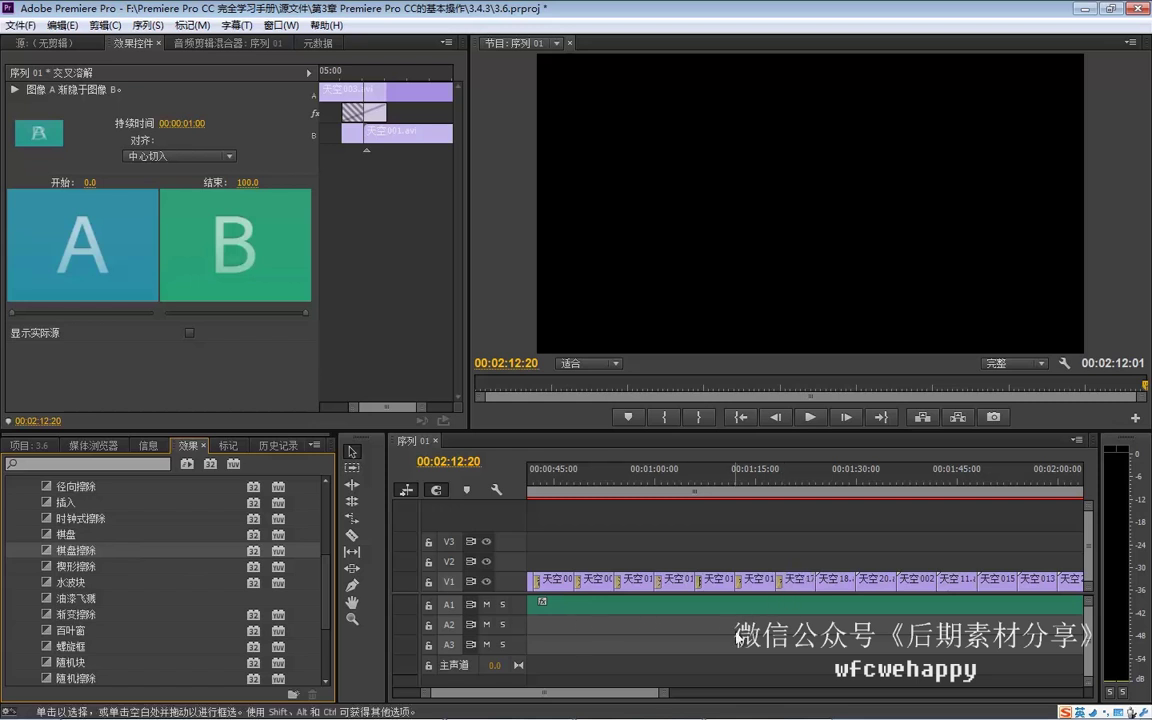
mouse_move(742, 604)
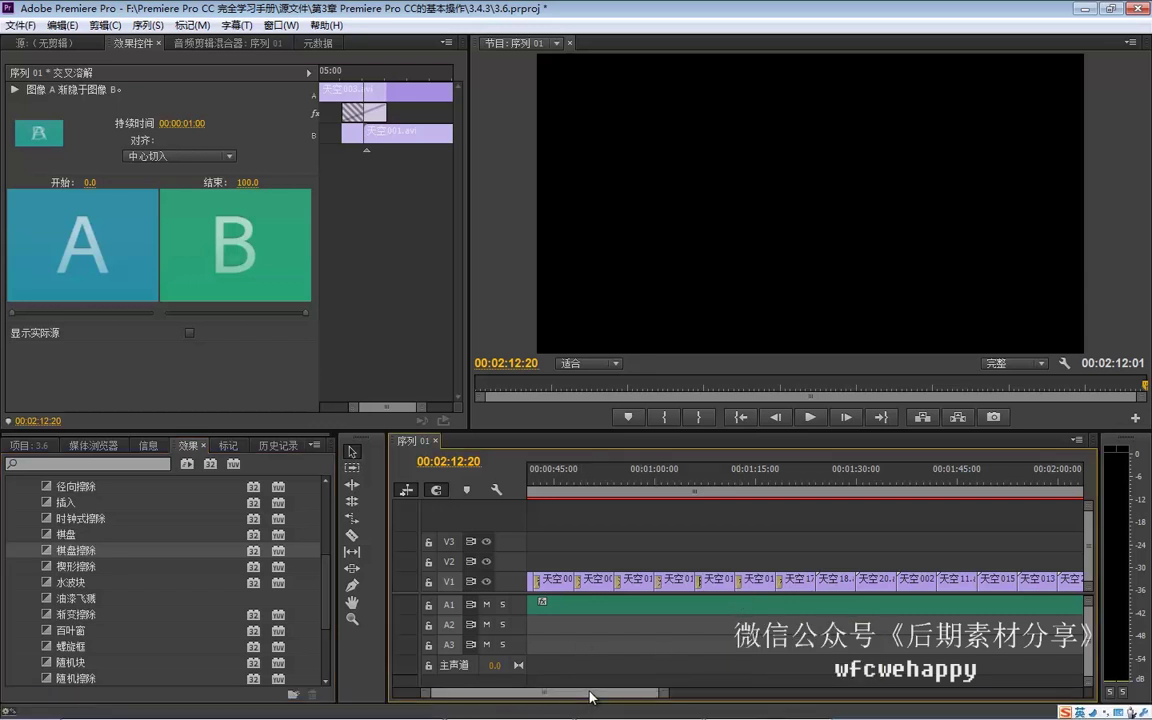
left_click_drag(549, 694, 606, 694)
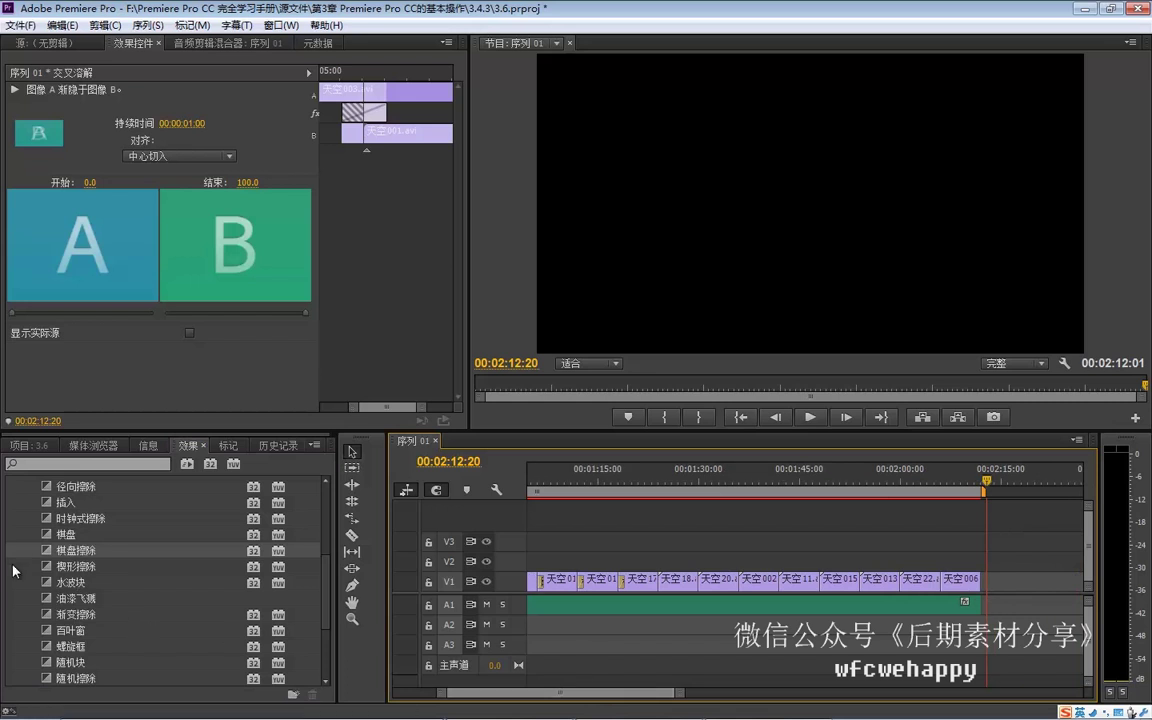
Apply the 卷走 page-peel transition to two consecutive V1 sky-clip cuts
scroll(15, 514, "up", 3)
left_click(20, 504)
left_click(22, 598)
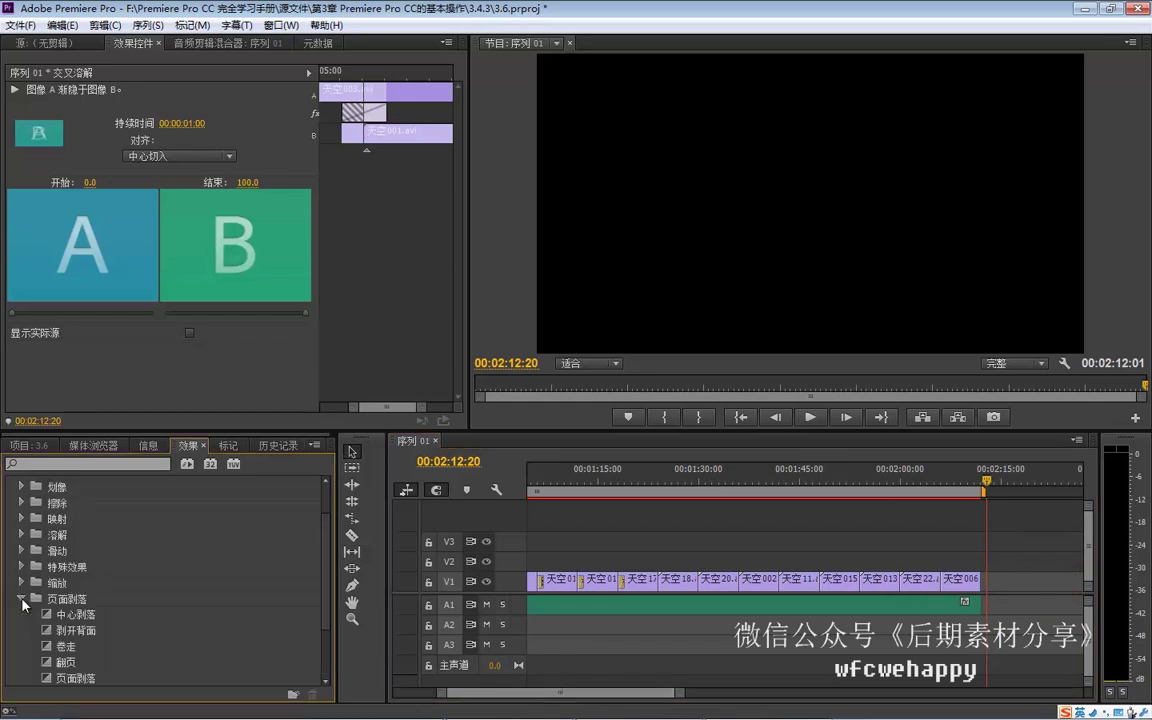
scroll(180, 596, "up", 1)
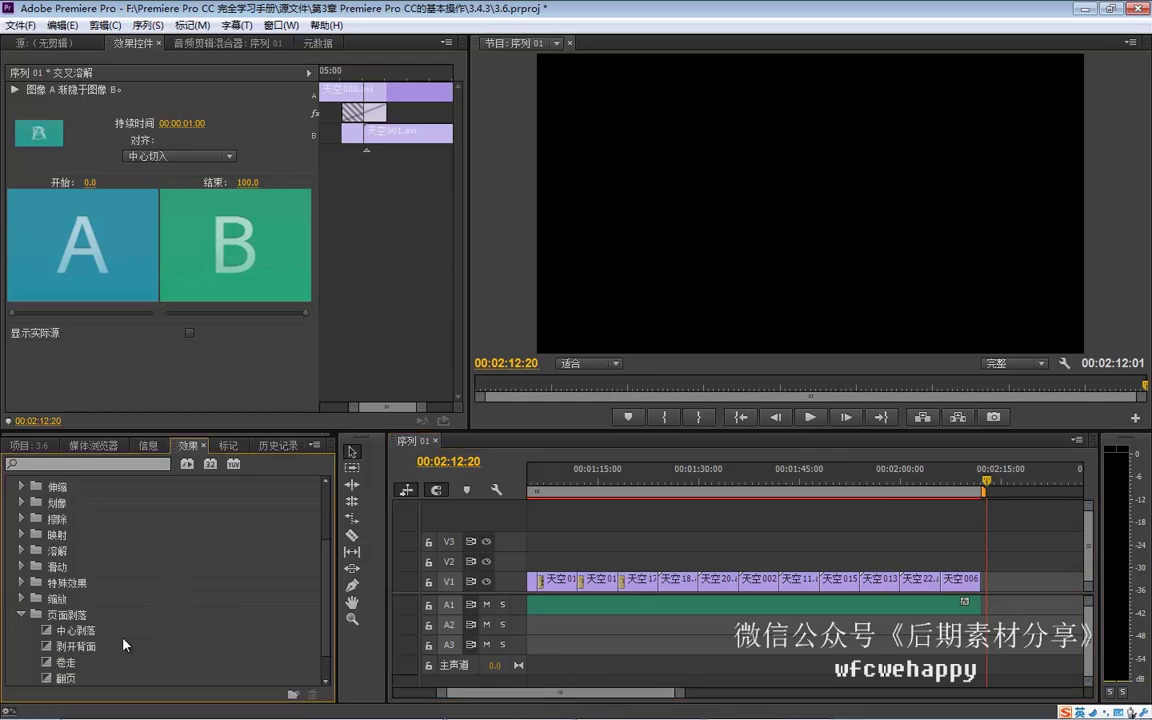
mouse_move(98, 662)
left_mouse_down()
mouse_move(605, 660)
mouse_move(575, 613)
left_mouse_up()
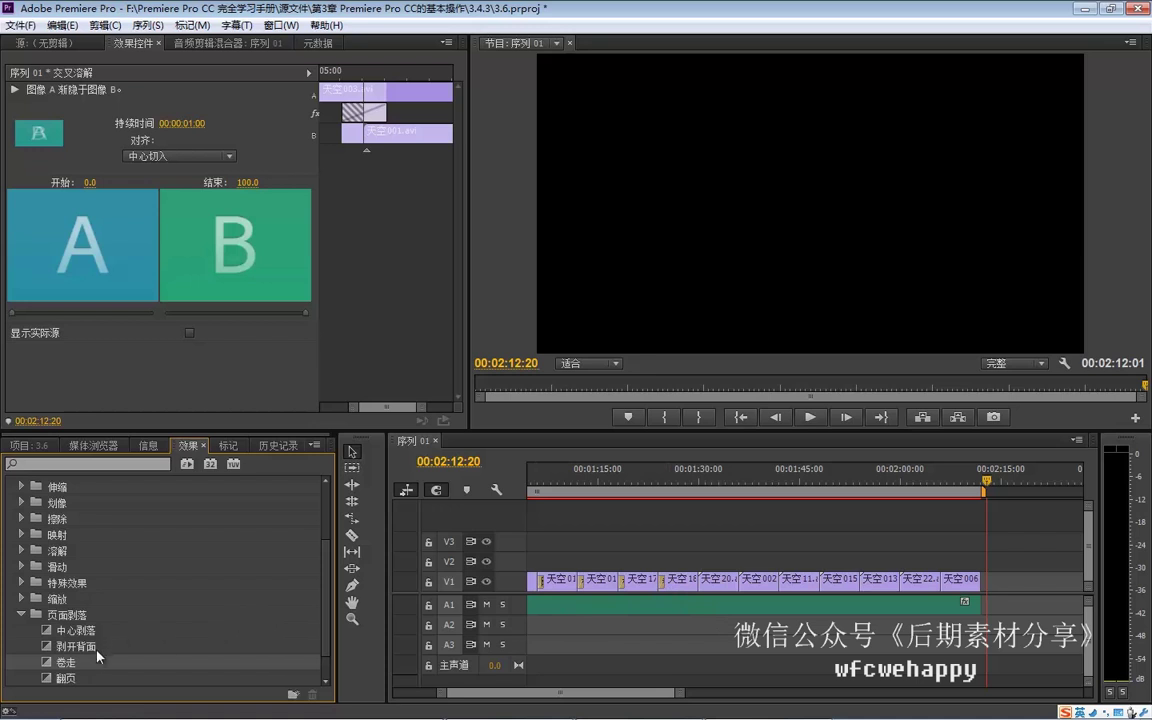
mouse_move(91, 662)
left_mouse_down()
mouse_move(698, 606)
mouse_move(707, 583)
left_mouse_up()
Add the 带状擦除 band wipe at the following V1 cut
left_click(21, 519)
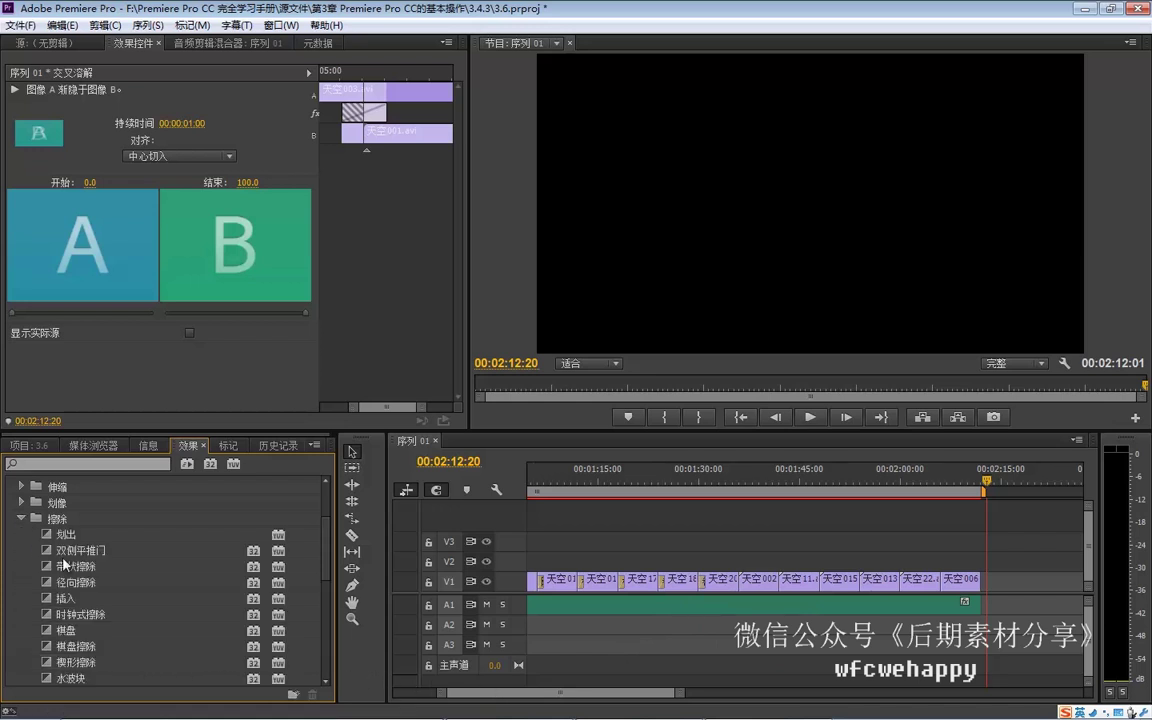
left_click(103, 568)
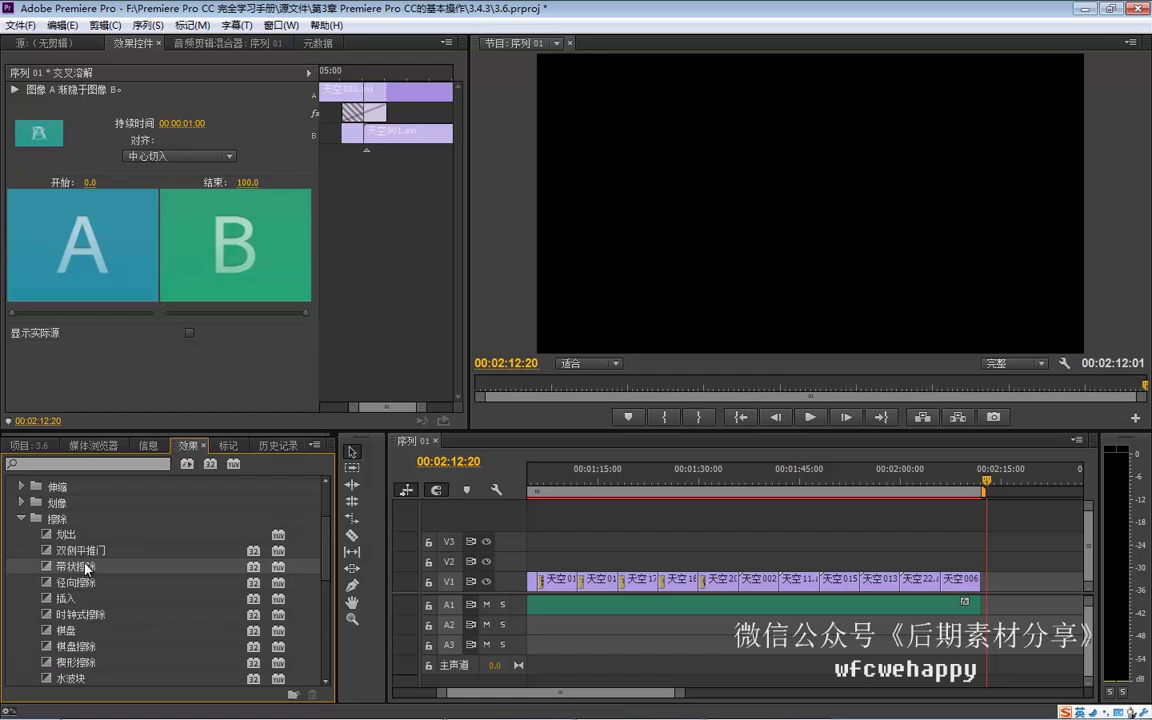
left_click_drag(100, 567, 733, 591)
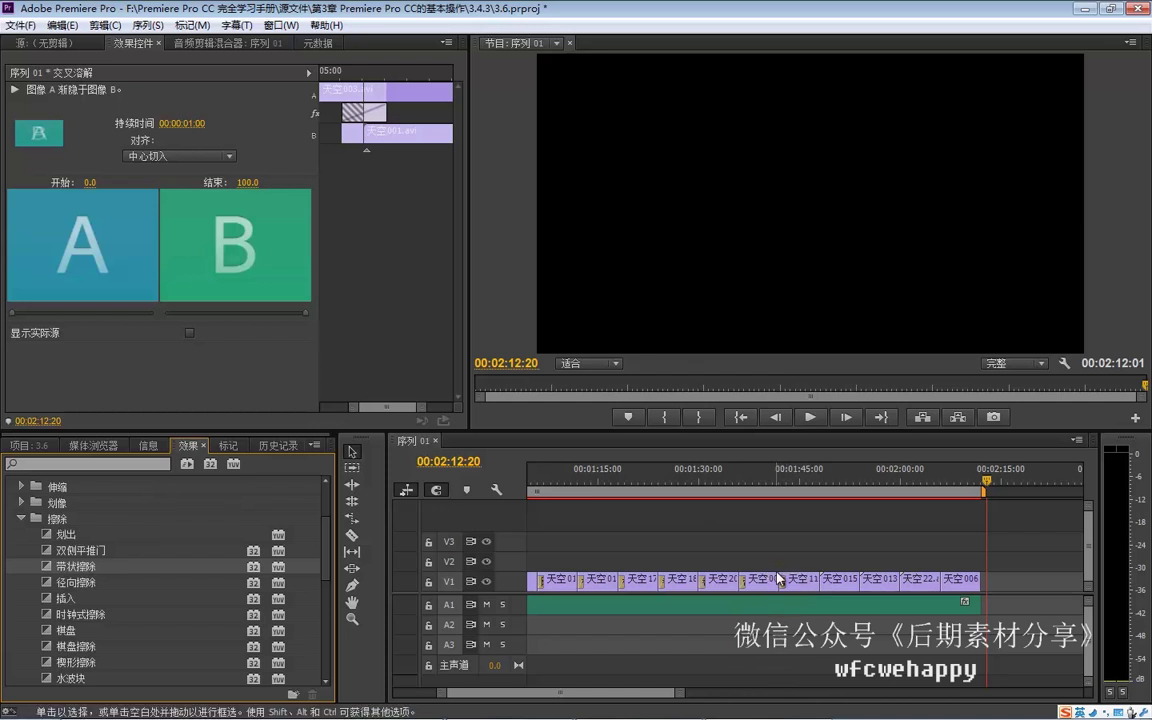
left_click(22, 518)
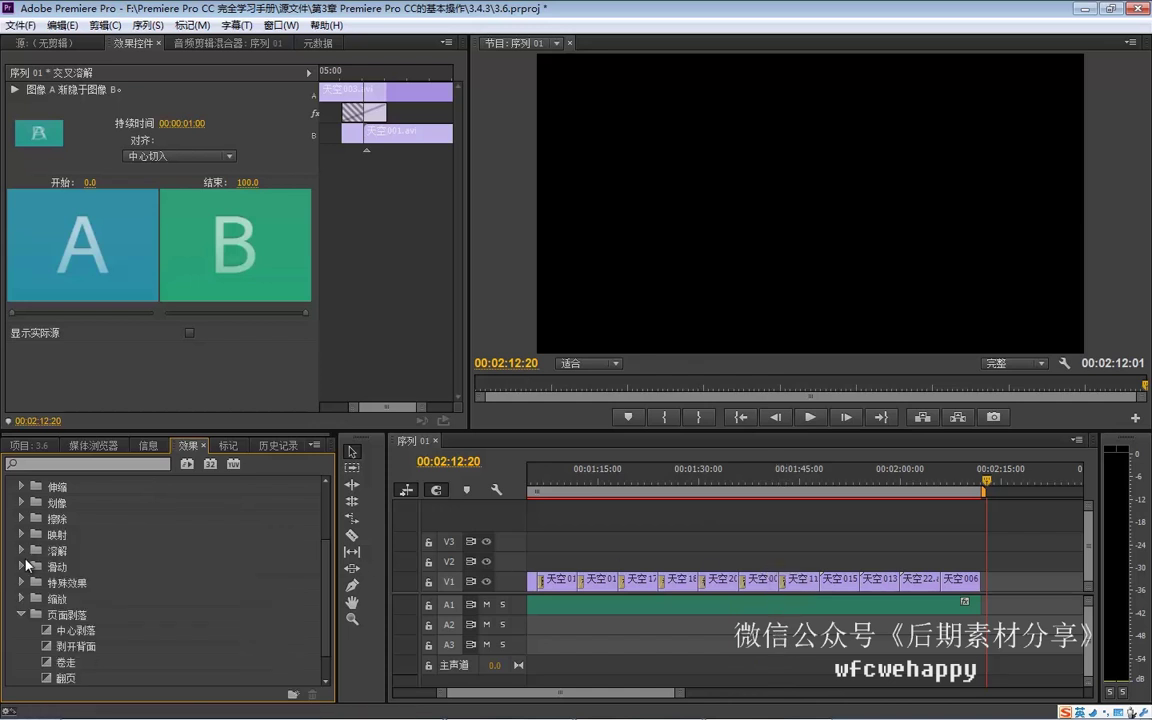
Add 交叉溶解 and then 叠加溶解 at the next two V1 cuts
left_click(22, 550)
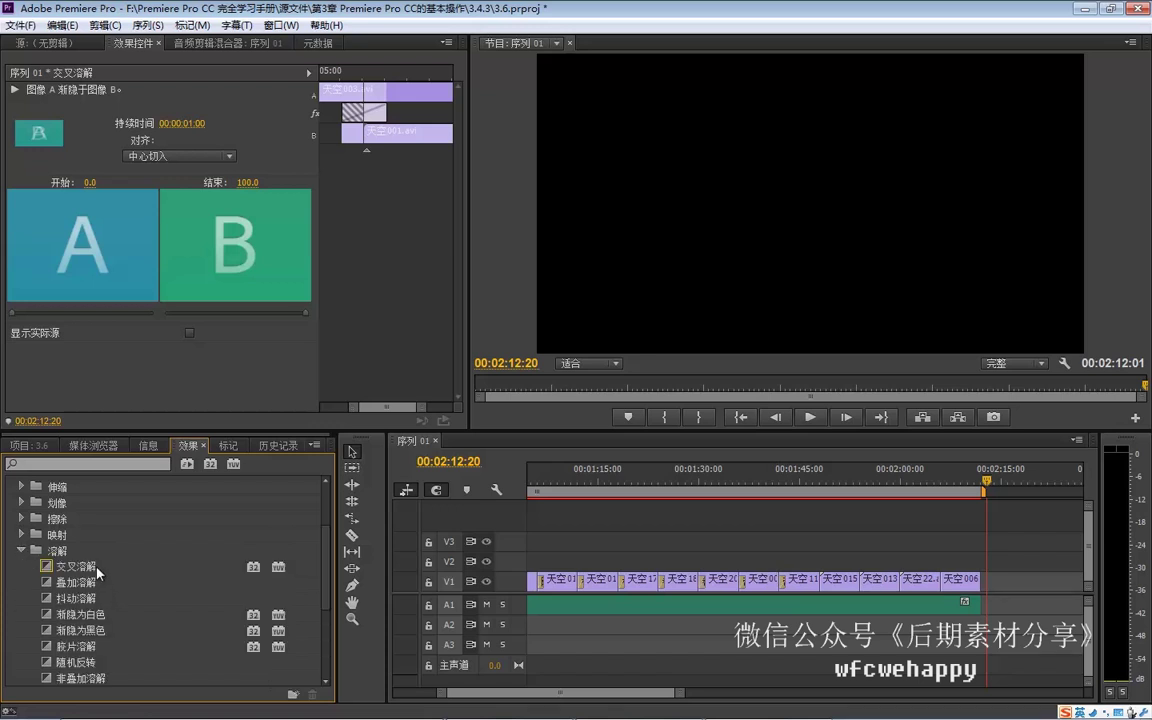
left_click(97, 568)
mouse_move(98, 571)
left_mouse_down()
mouse_move(824, 589)
mouse_move(815, 591)
left_mouse_up()
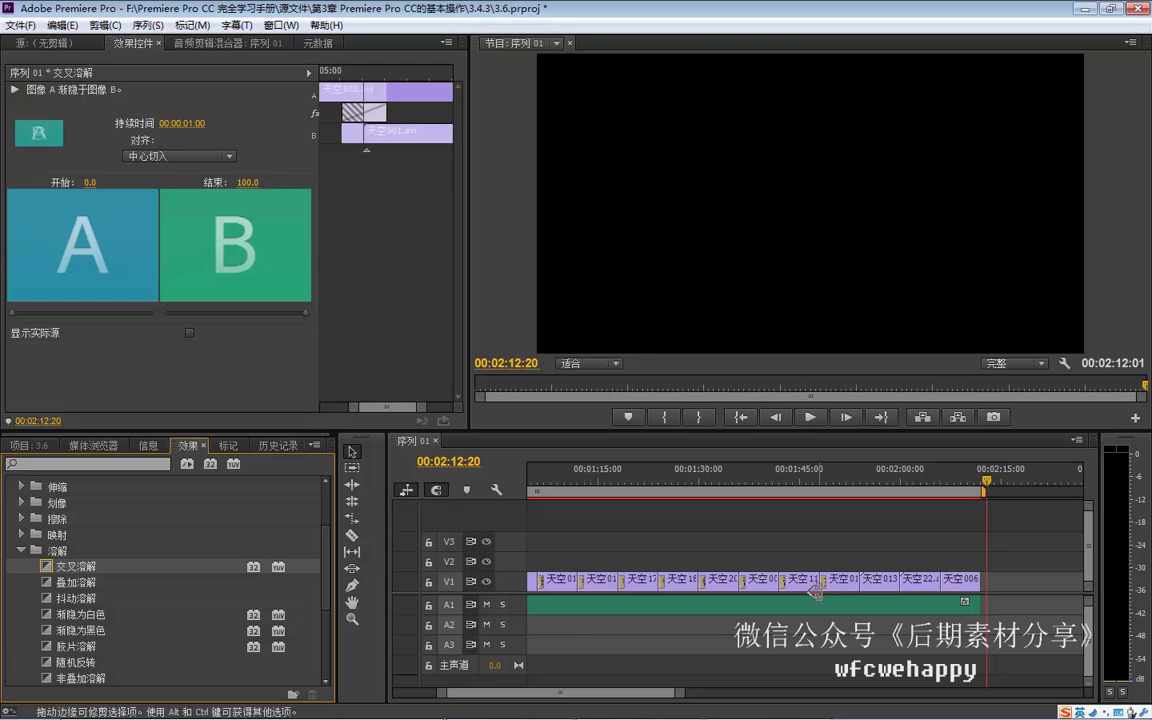
left_click(70, 585)
left_click_drag(71, 586, 866, 588)
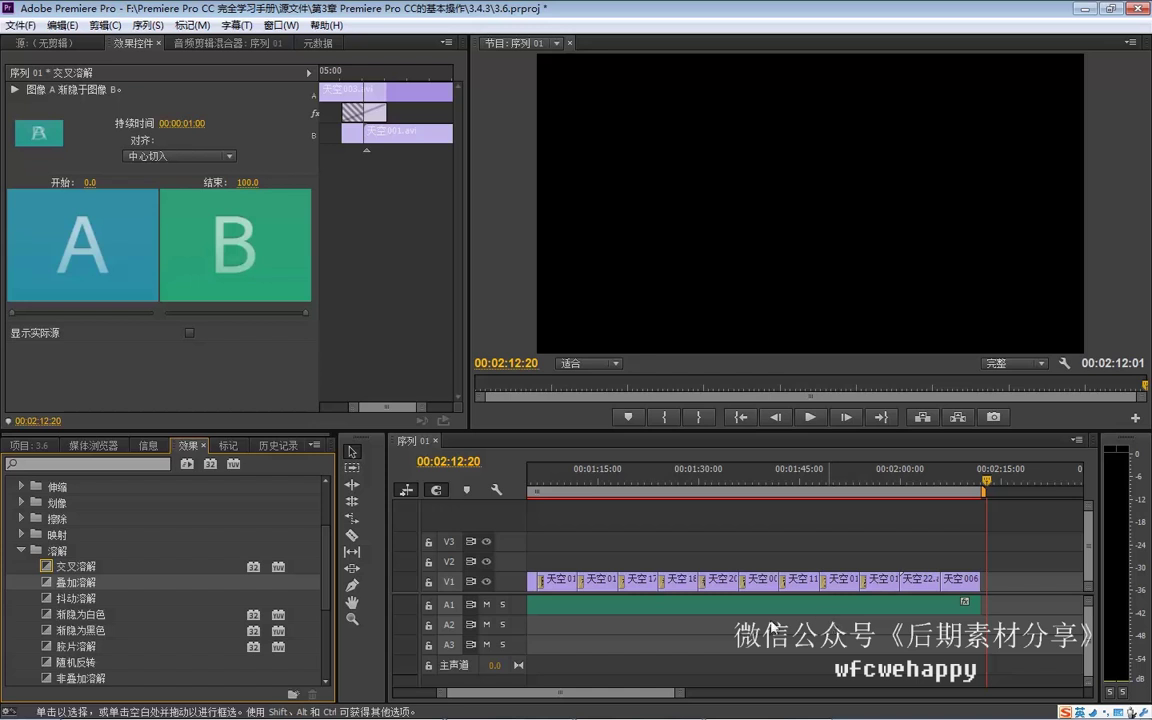
Add 抖动溶解 before 天空22 and a 渐隐为黑色 fade closing 天空006
left_click(86, 599)
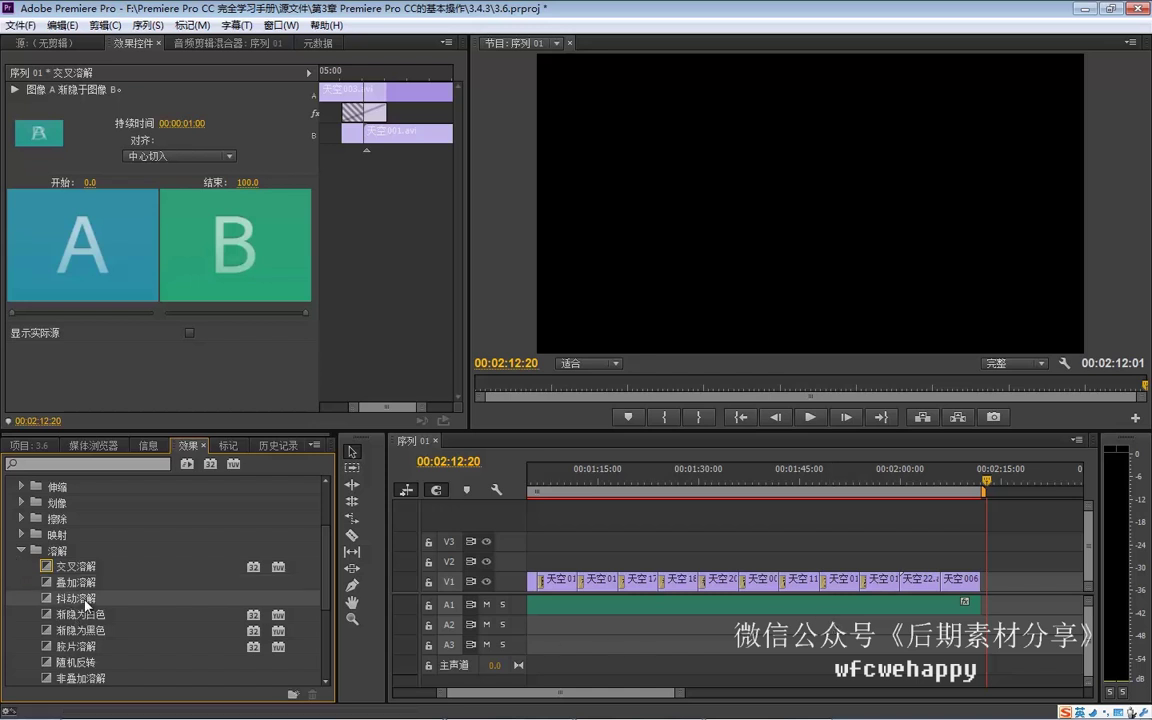
left_click_drag(86, 602, 907, 588)
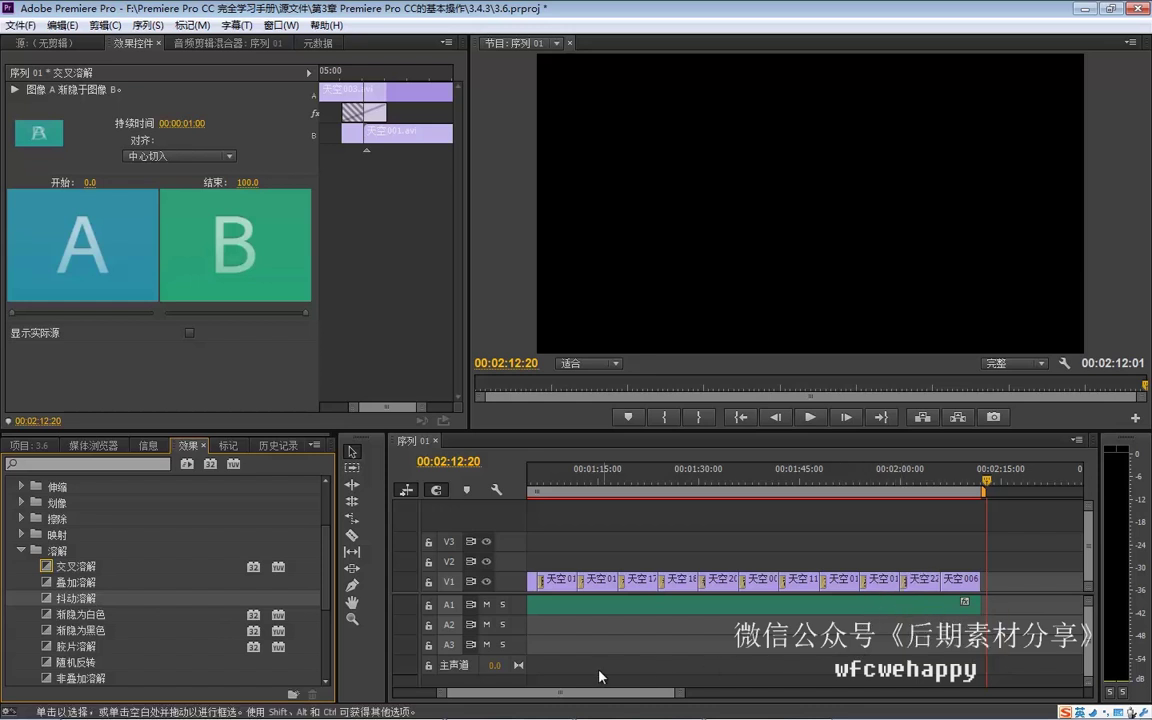
left_click(110, 631)
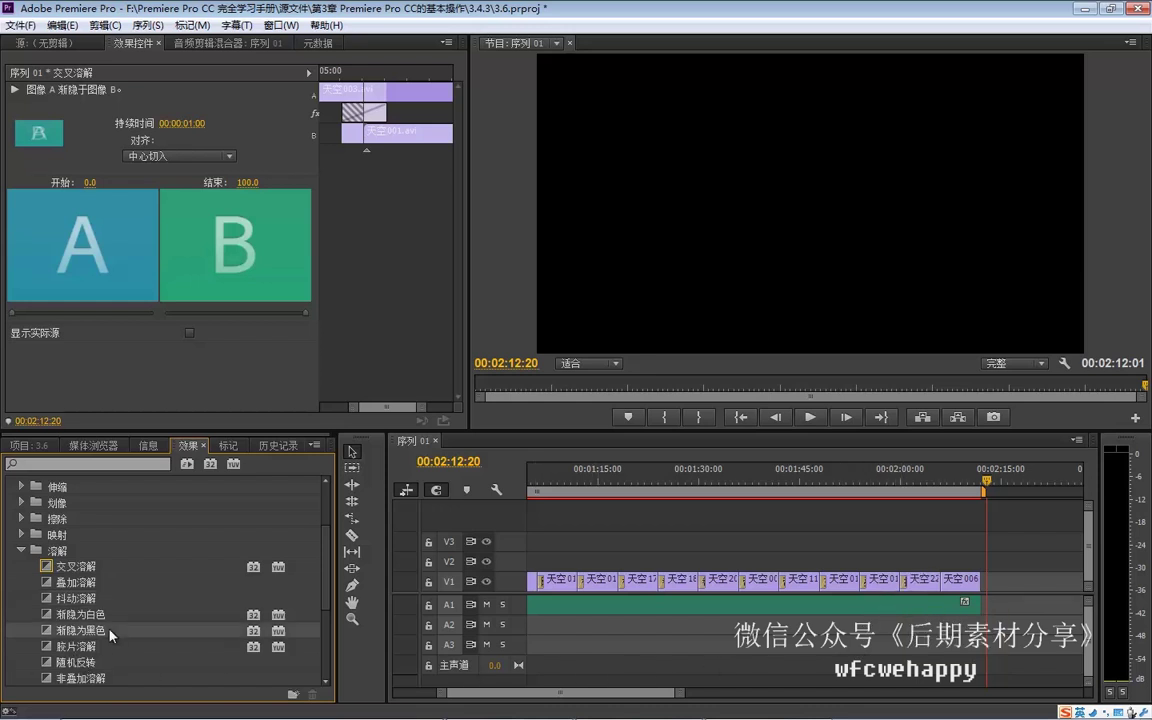
left_click_drag(93, 630, 955, 592)
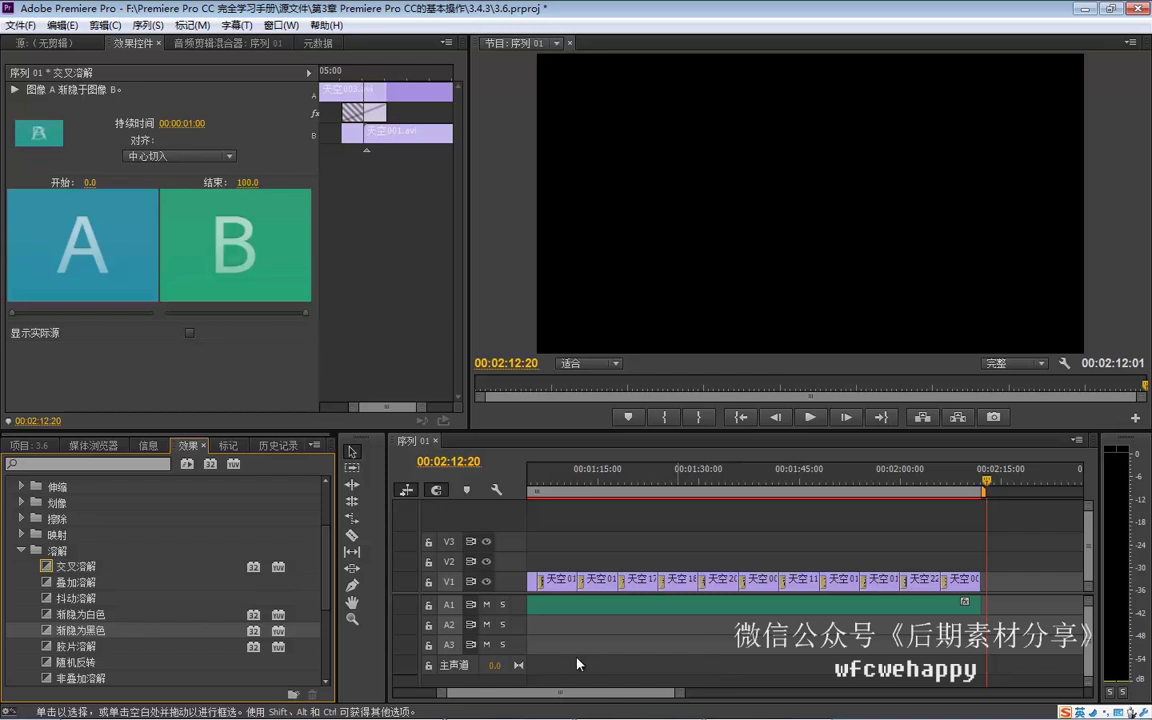
Drop 指数淡化 from 音频过渡 > 交叉淡化 onto the end of the A1 music clip
scroll(44, 566, "up", 2)
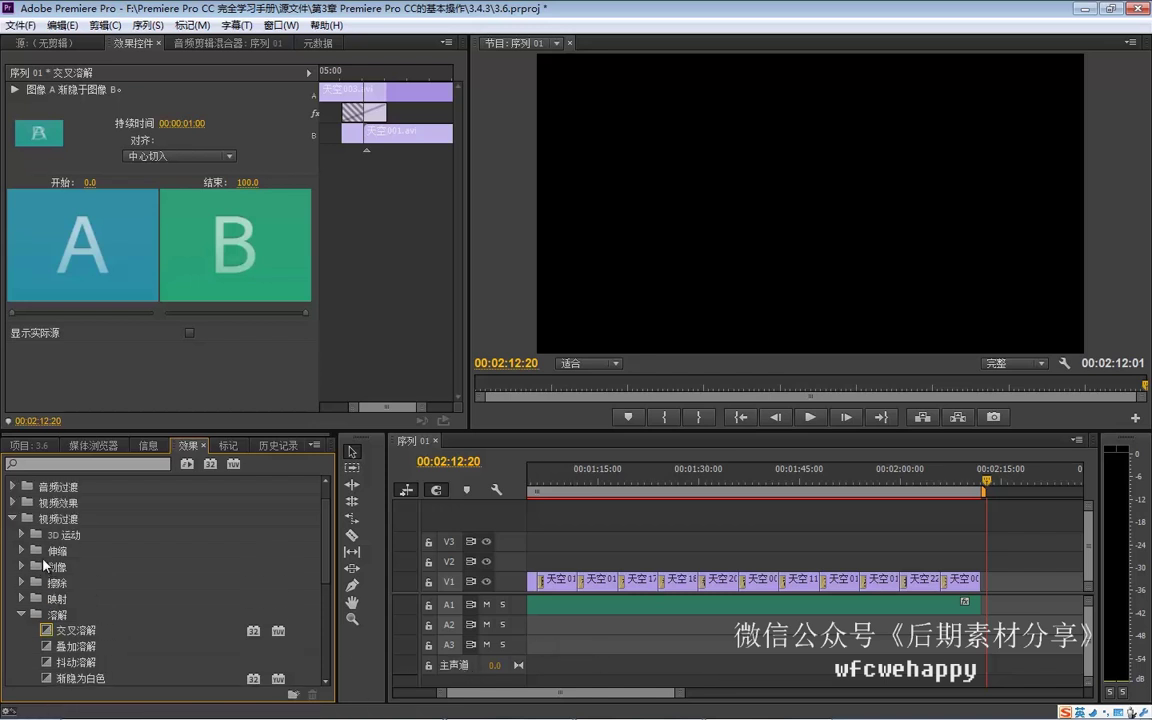
scroll(44, 566, "up", 2)
left_click(13, 518)
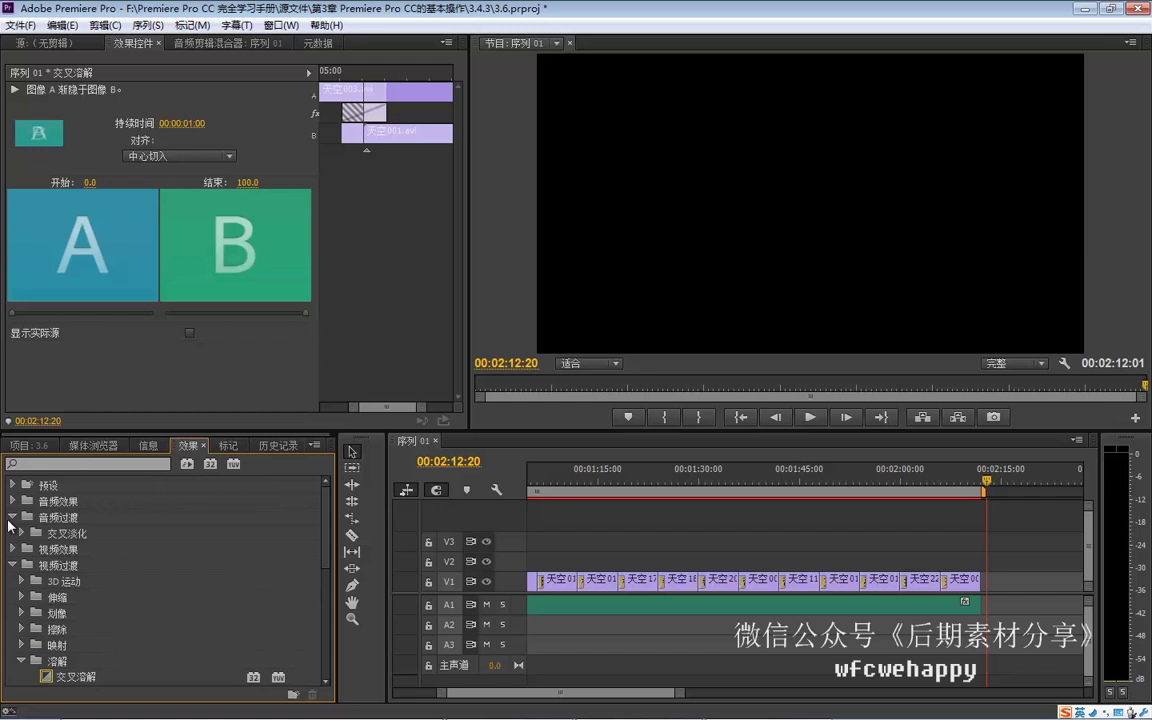
left_click(20, 532)
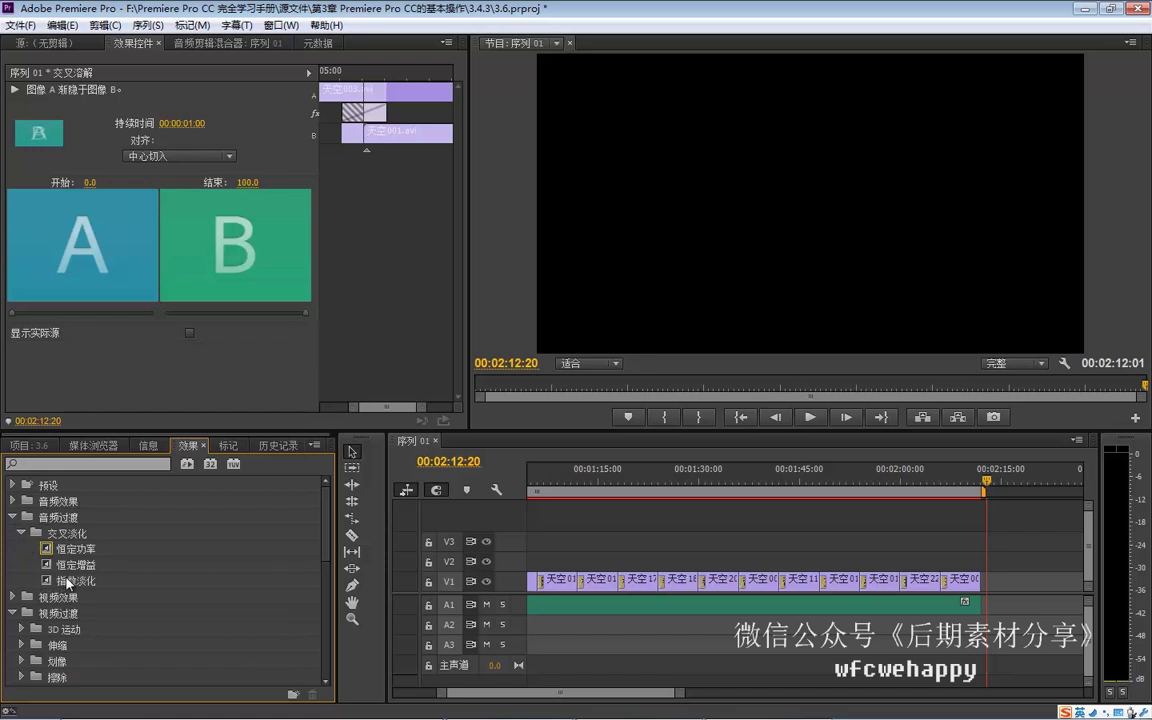
left_click(73, 582)
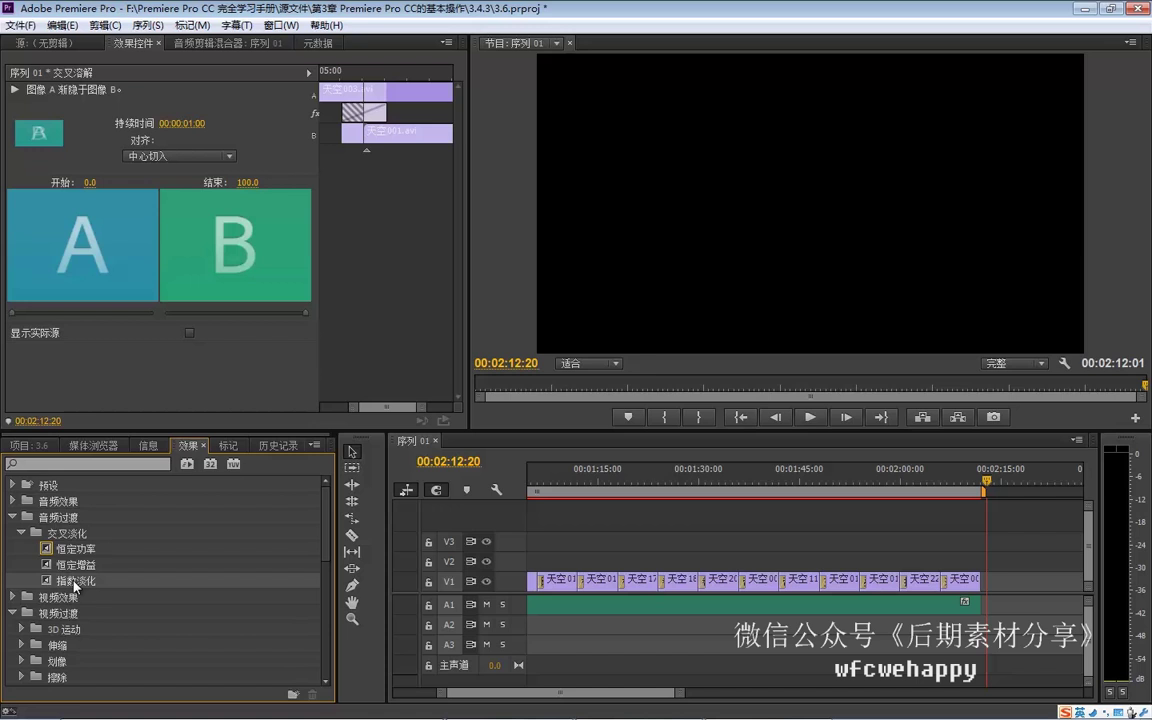
left_click_drag(73, 582, 982, 606)
Change the A1 指数淡化 fade duration from 00:00:01:00 to 00:00:03:00
double_click(970, 606)
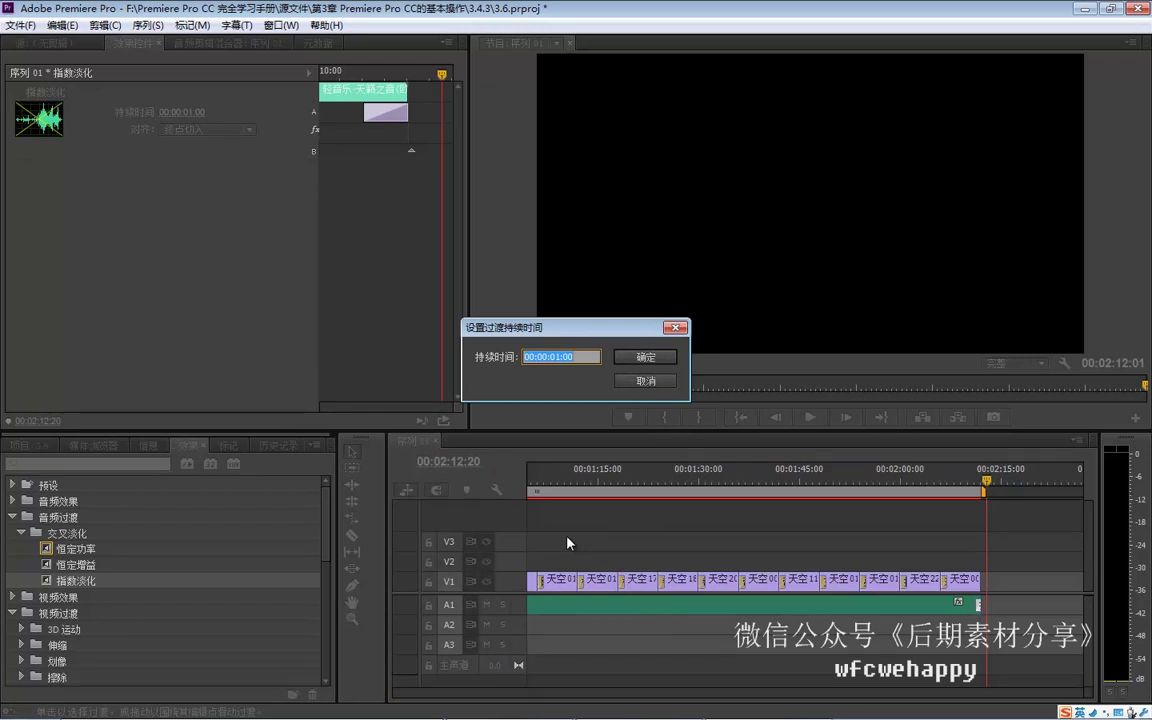
left_click(553, 357)
double_click(554, 357)
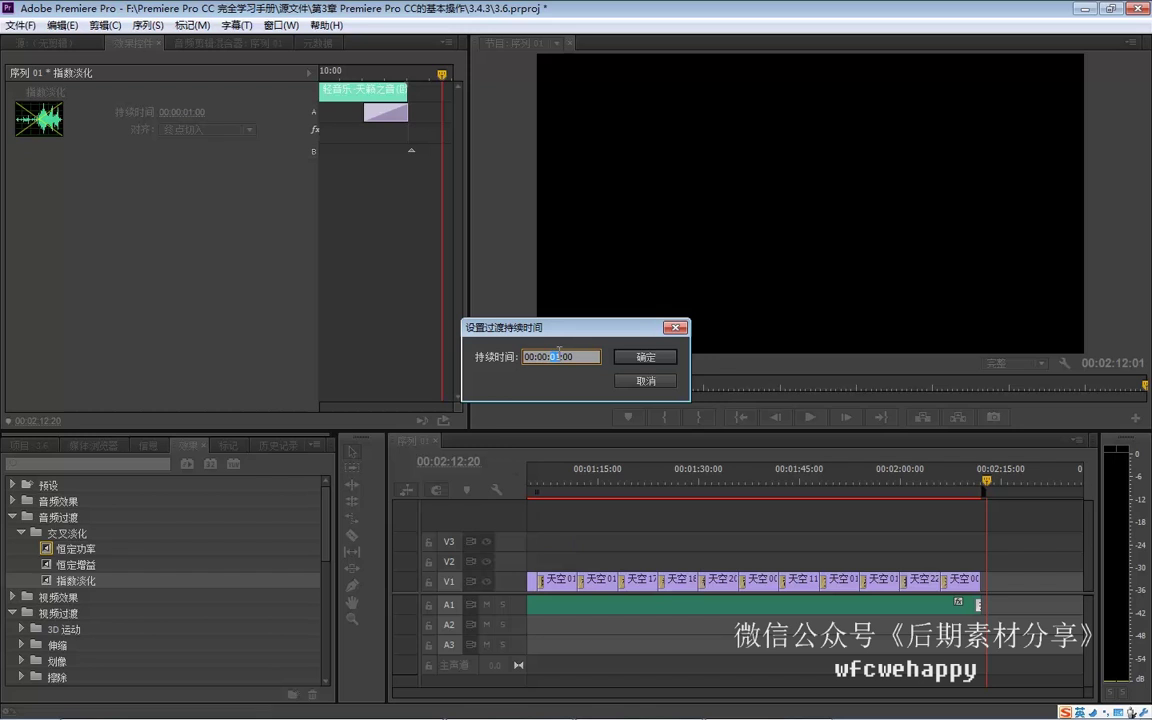
type("3")
left_click(658, 358)
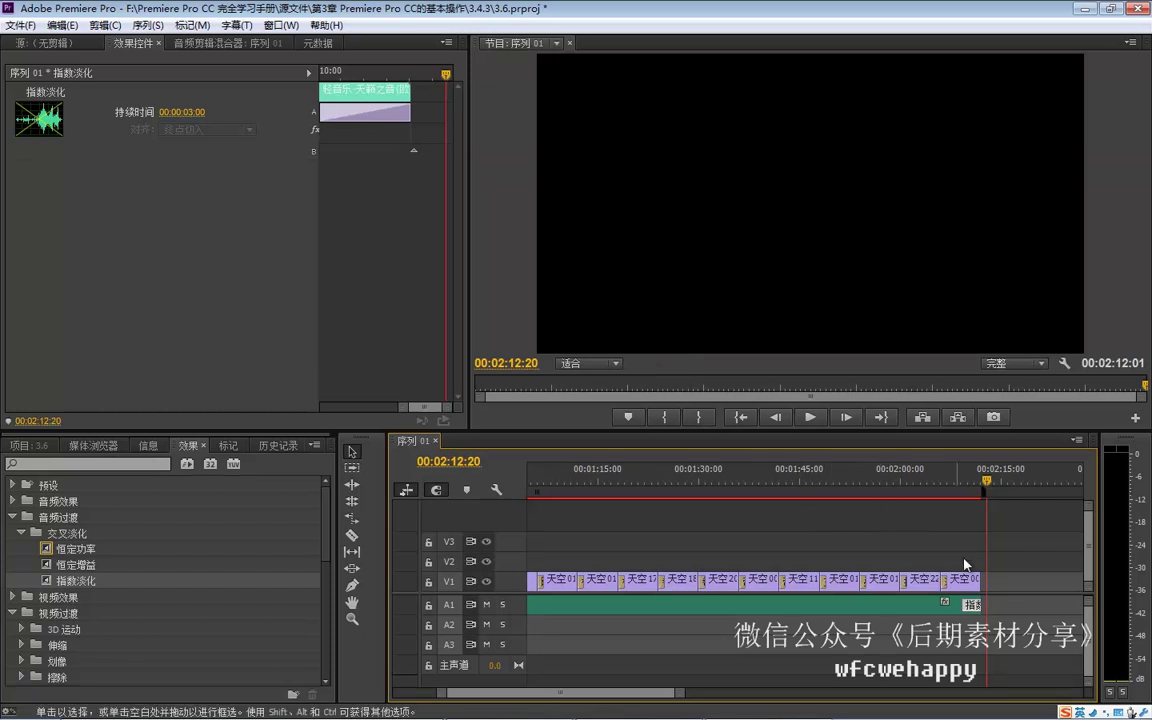
Enable 倒放速度 for 天空006.avi, keeping 100% speed and 00:00:05:24 duration
left_click(966, 584)
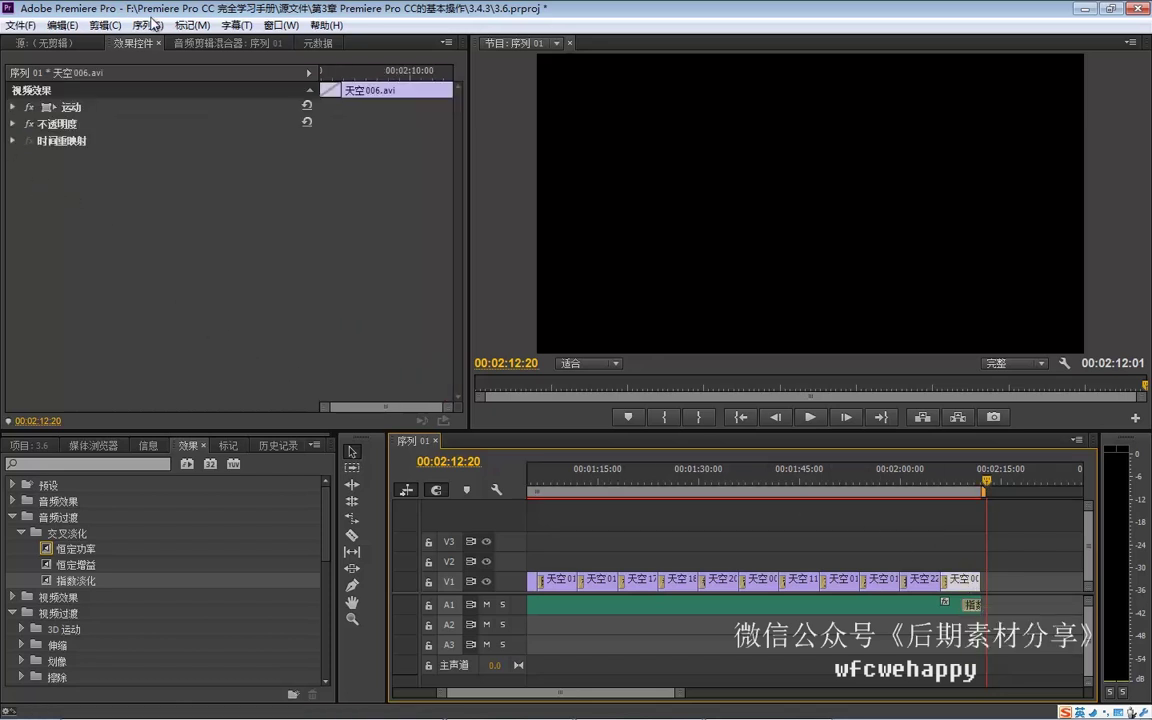
left_click(104, 25)
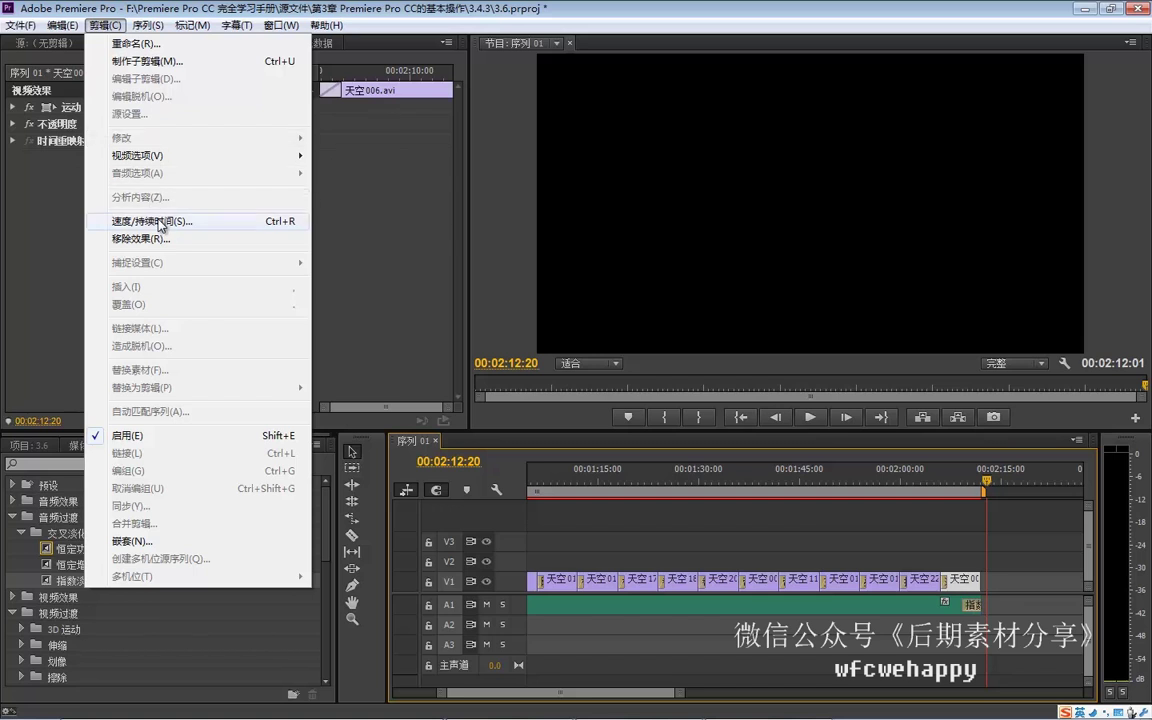
left_click(160, 222)
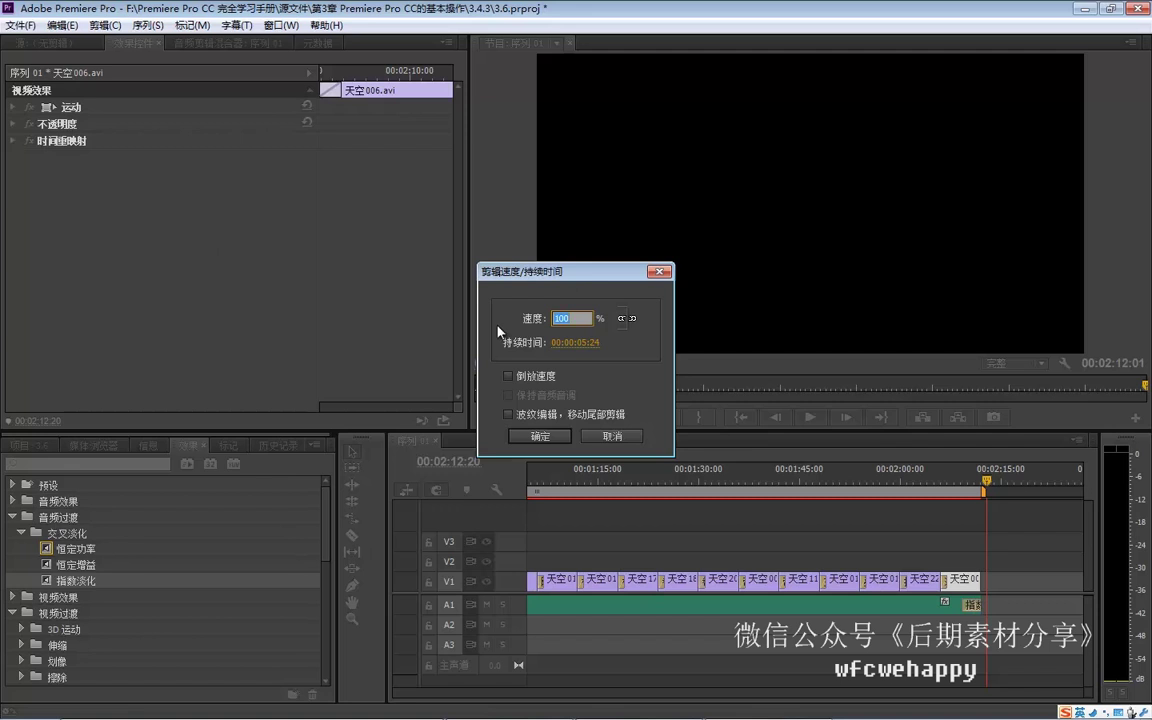
left_click(508, 377)
left_click(549, 440)
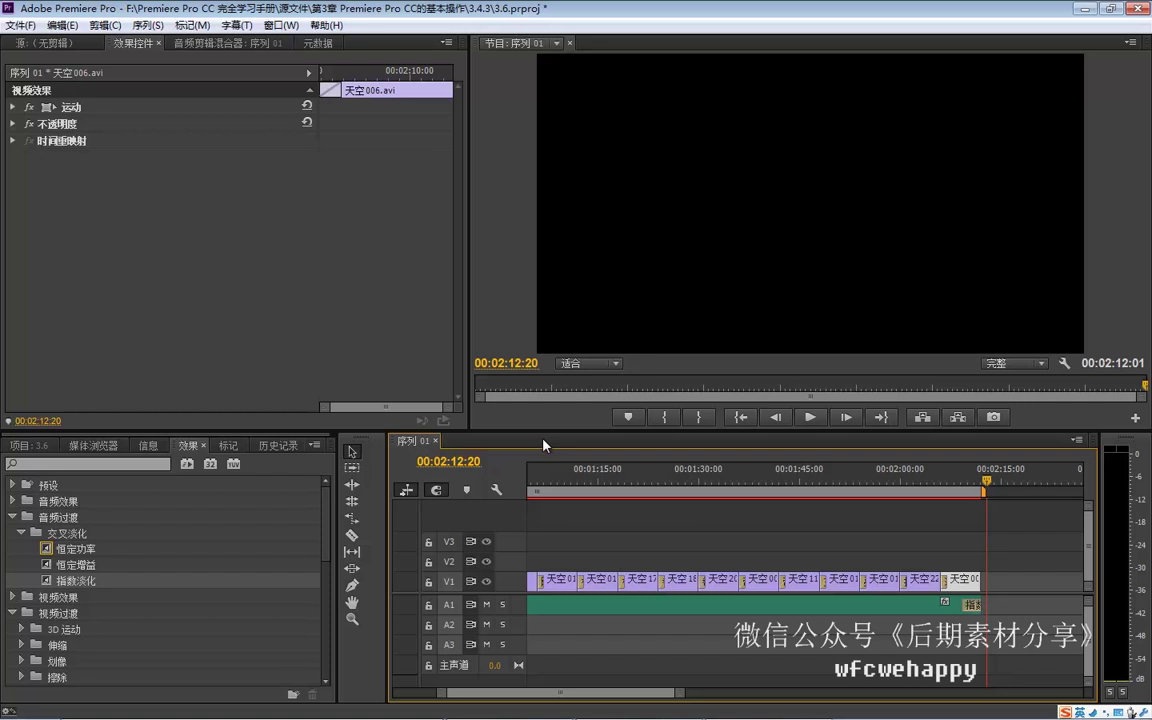
Render and play 序列 01 through to 00:02:12:01, then save the project
key("Return")
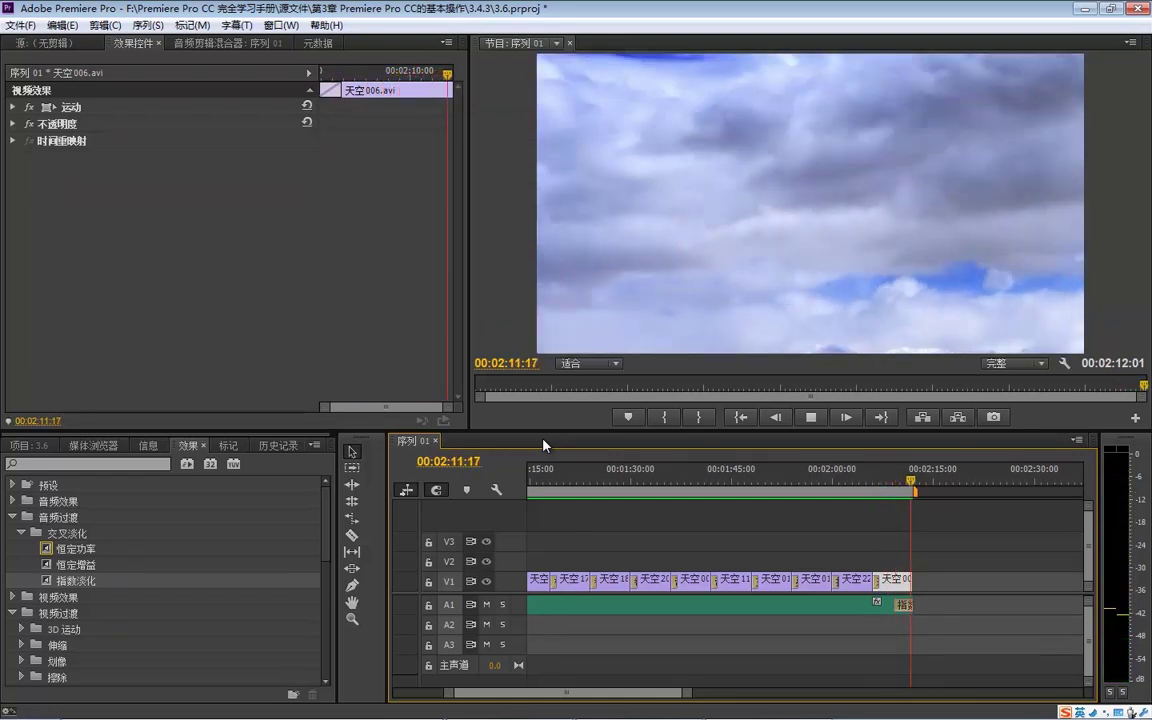
key("ctrl+s")
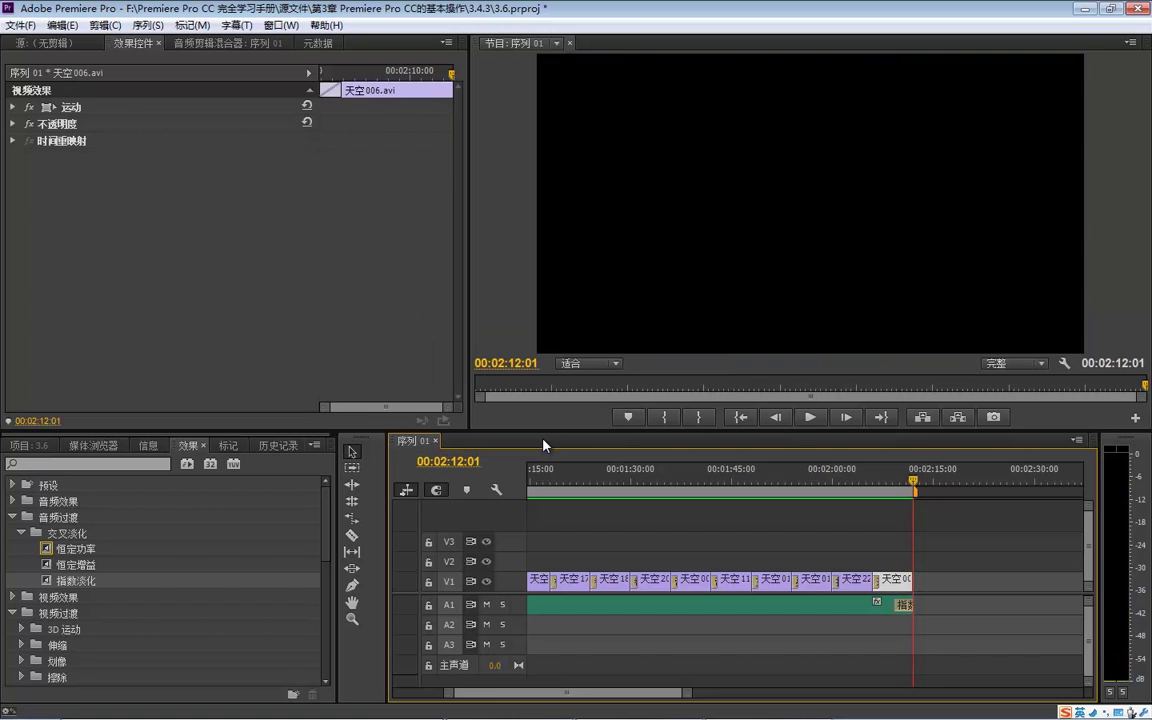